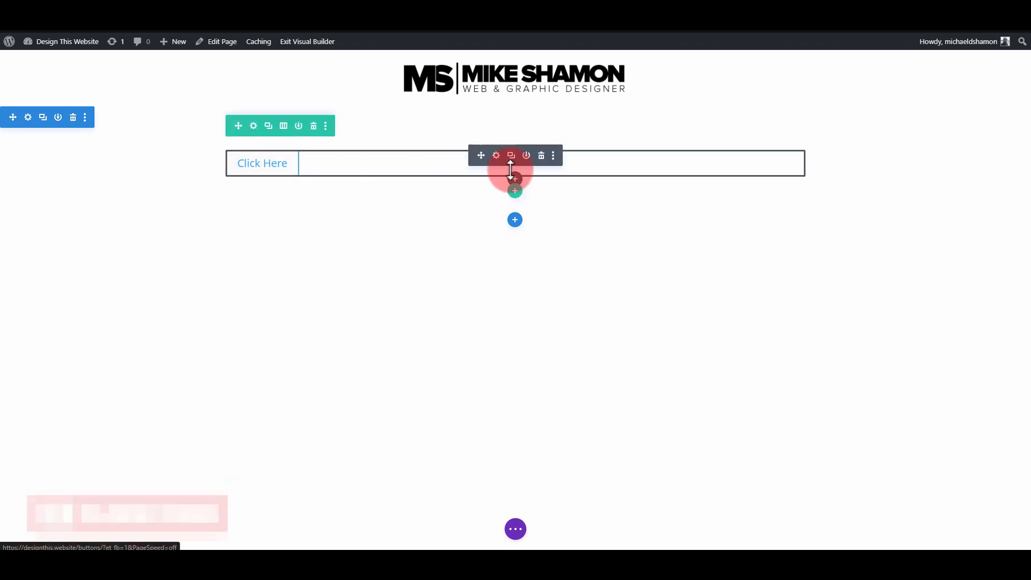
Open the settings of the Click Here button module and set its link URL to #
{"action": "left_click", "coordinate": [496, 156]}
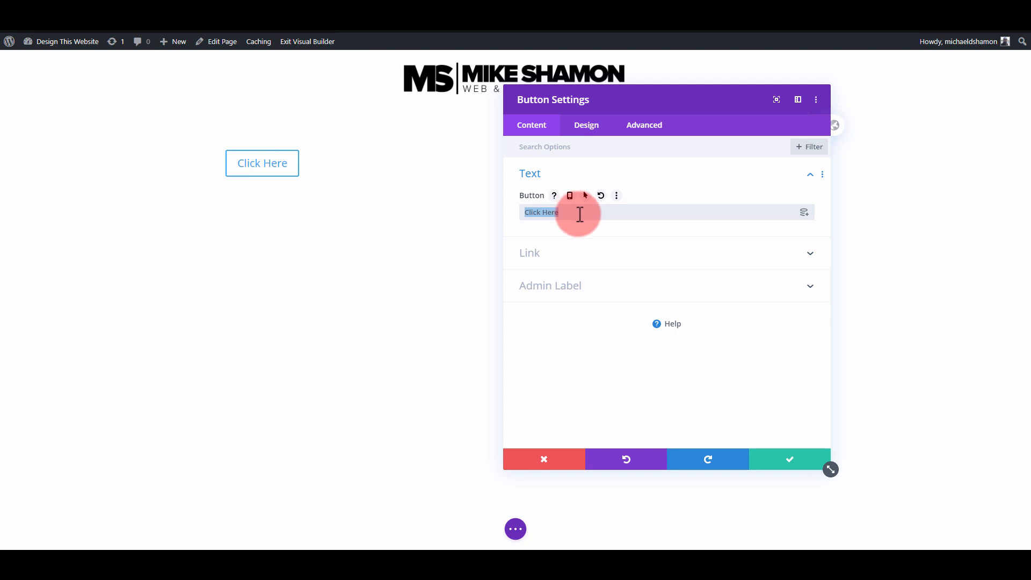
{"action": "left_click", "coordinate": [580, 258]}
{"action": "left_click", "coordinate": [559, 248]}
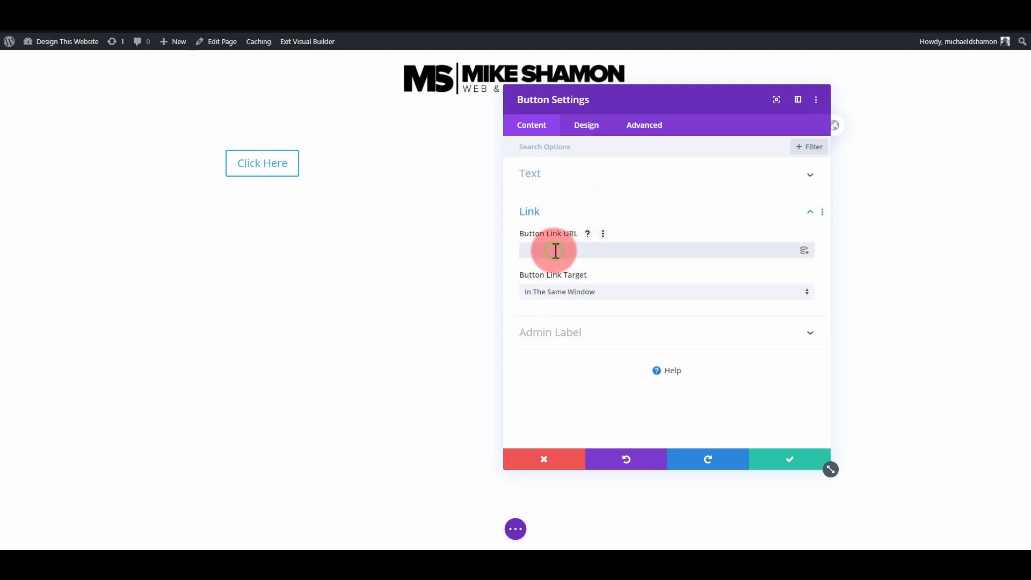
{"action": "left_click_drag", "start_coordinate": [553, 250], "coordinate": [507, 253]}
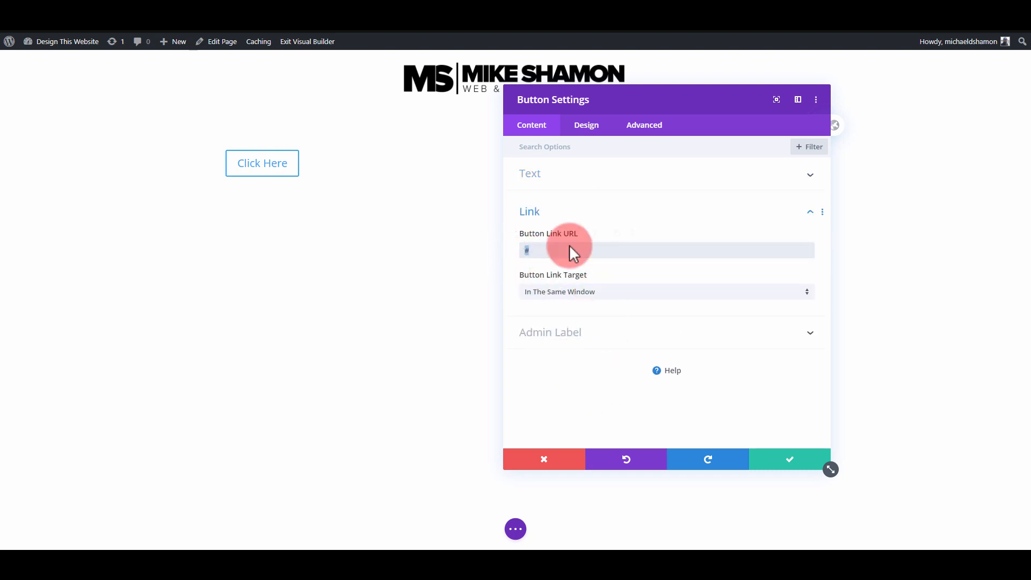
Try centre alignment for the button, and set its alignment to left
{"action": "left_click", "coordinate": [588, 125]}
{"action": "left_click", "coordinate": [570, 171]}
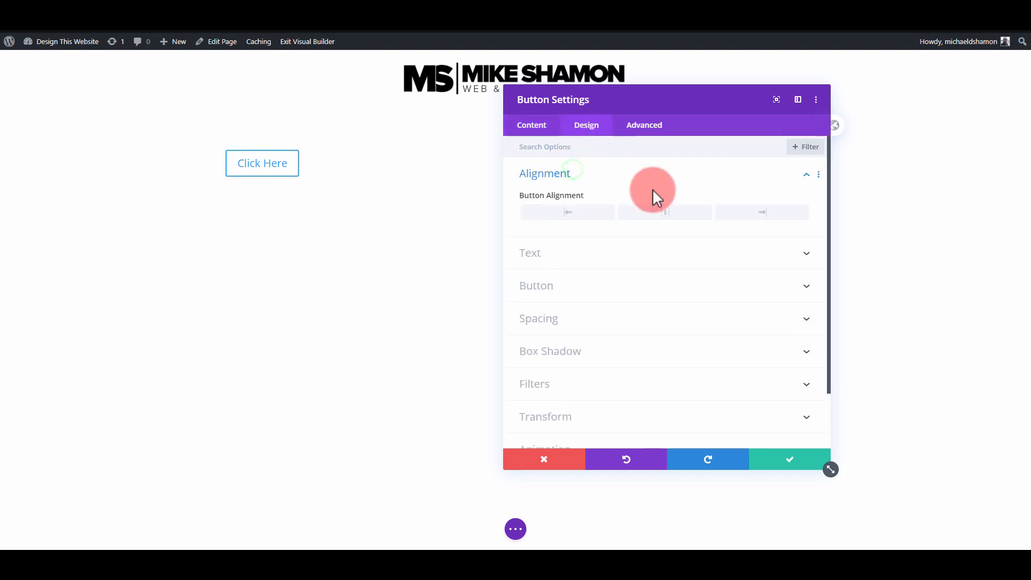
{"action": "left_click", "coordinate": [661, 215]}
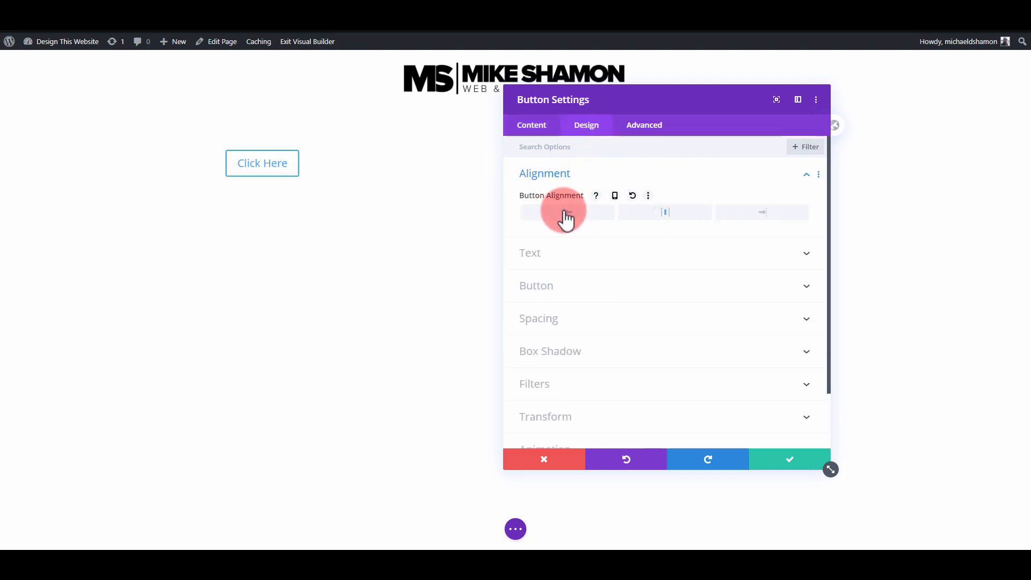
{"action": "left_click", "coordinate": [566, 215]}
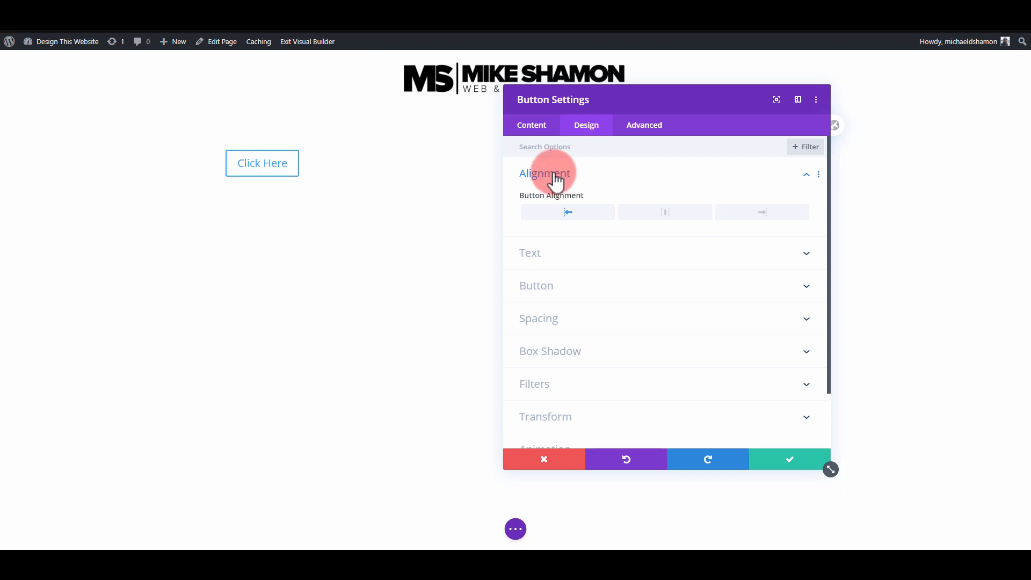
Enable custom styles for the button and set its background colour to red (#e02b20)
{"action": "left_click", "coordinate": [566, 287]}
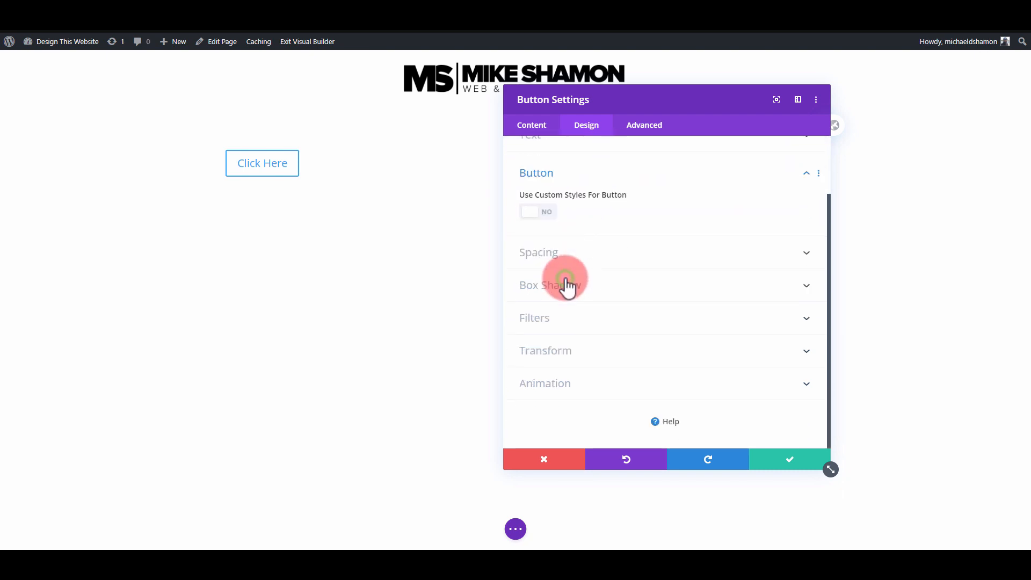
{"action": "left_click", "coordinate": [546, 211]}
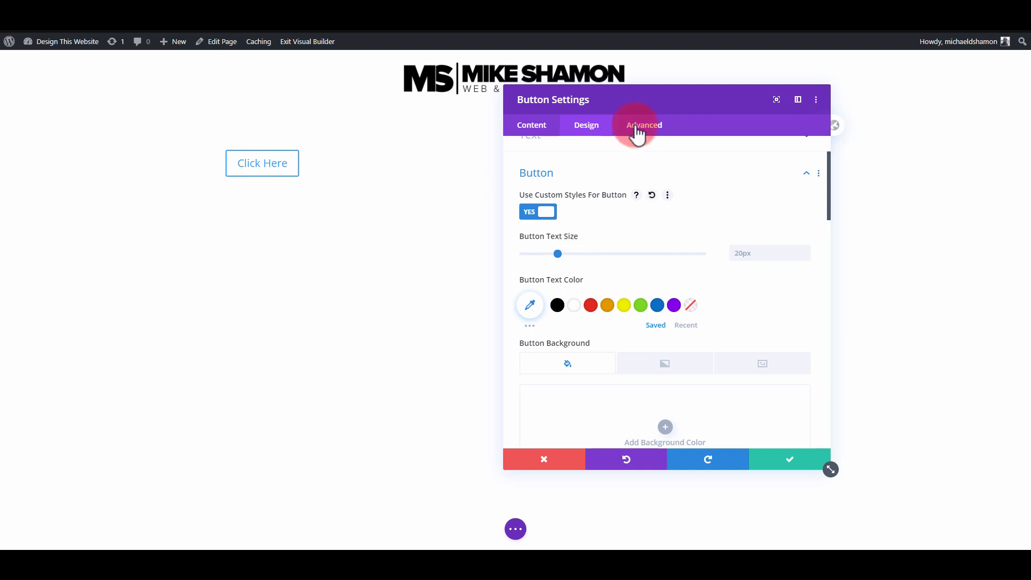
{"action": "left_click_drag", "start_coordinate": [638, 99], "coordinate": [642, 235]}
{"action": "scroll", "coordinate": [612, 320], "scroll_direction": "down", "scroll_amount": 2}
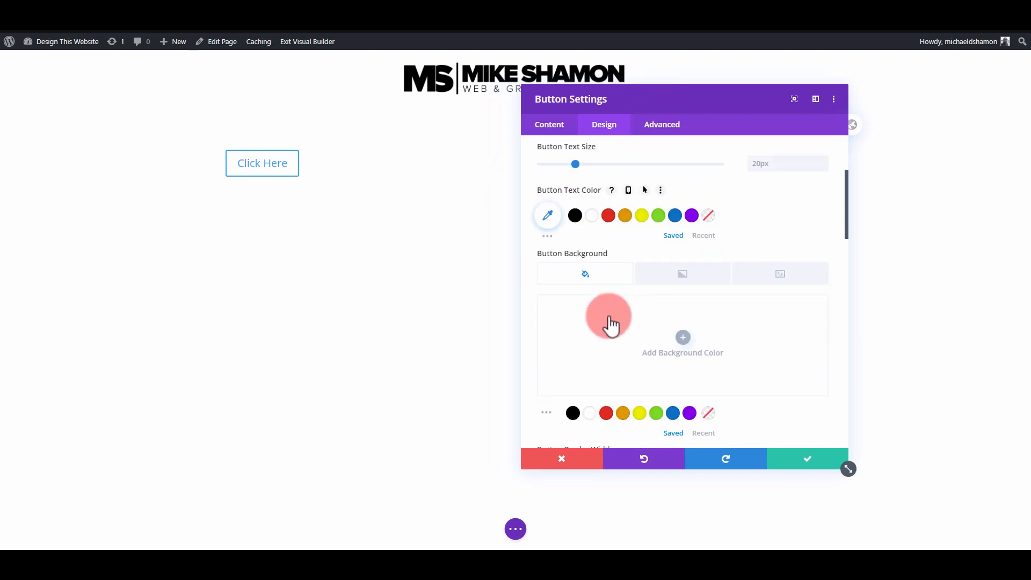
{"action": "scroll", "coordinate": [609, 355], "scroll_direction": "down", "scroll_amount": 2}
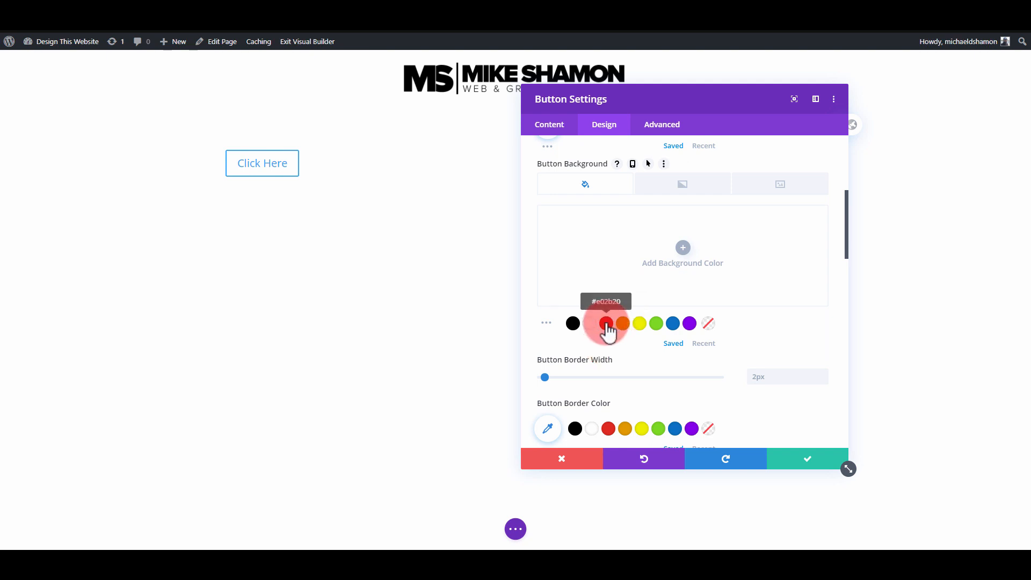
{"action": "left_click", "coordinate": [607, 324]}
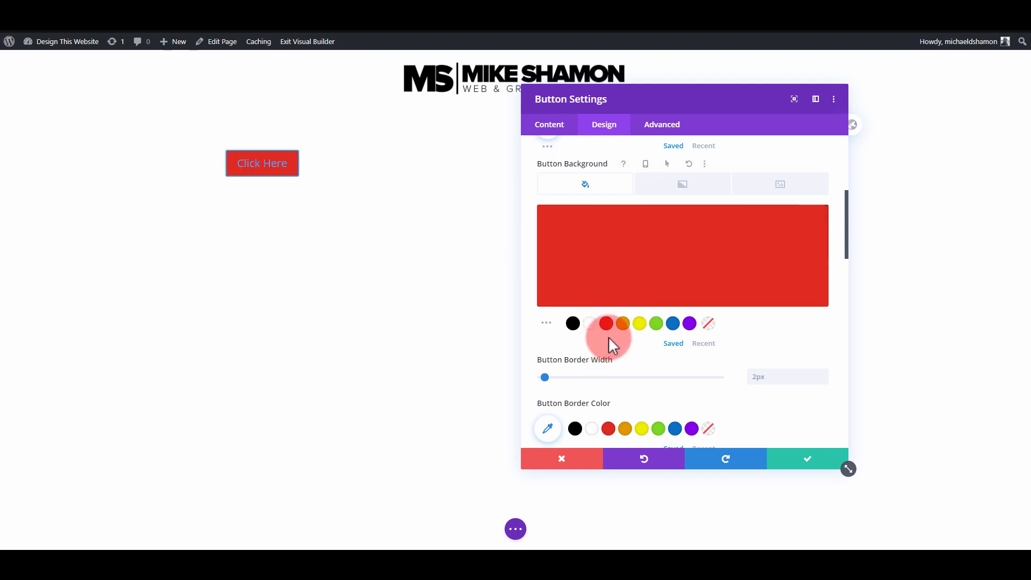
Set the button text colour to white and the text size to 39px
{"action": "scroll", "coordinate": [608, 336], "scroll_direction": "up", "scroll_amount": 2}
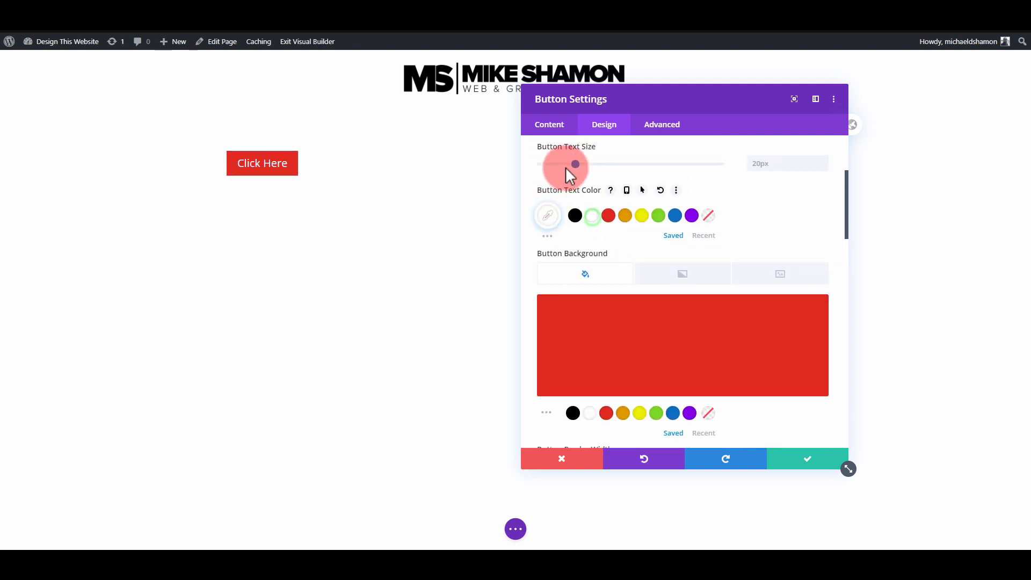
{"action": "left_click_drag", "start_coordinate": [566, 167], "coordinate": [609, 164]}
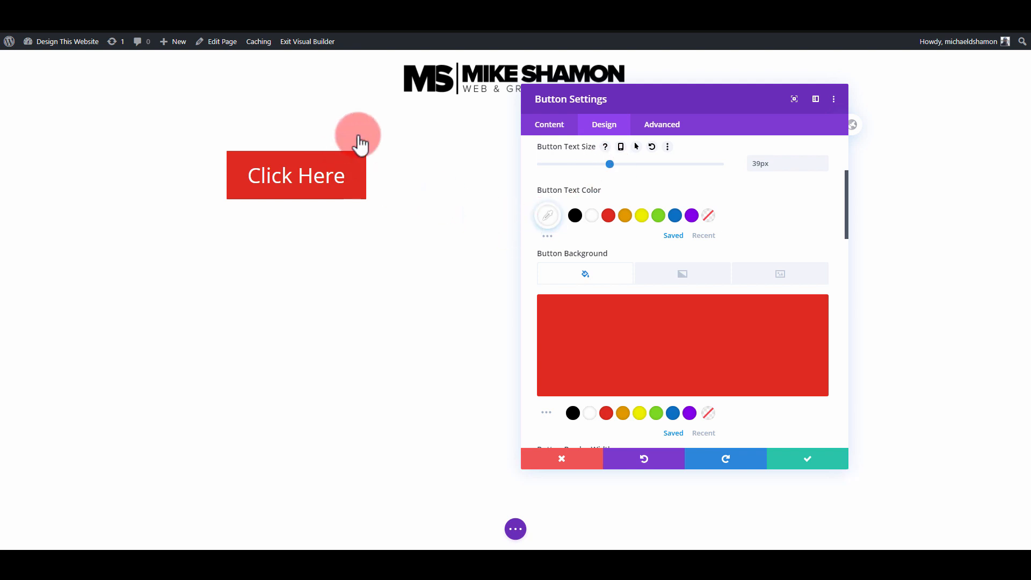
{"action": "left_click_drag", "start_coordinate": [553, 96], "coordinate": [658, 110]}
{"action": "left_click_drag", "start_coordinate": [810, 113], "coordinate": [624, 107]}
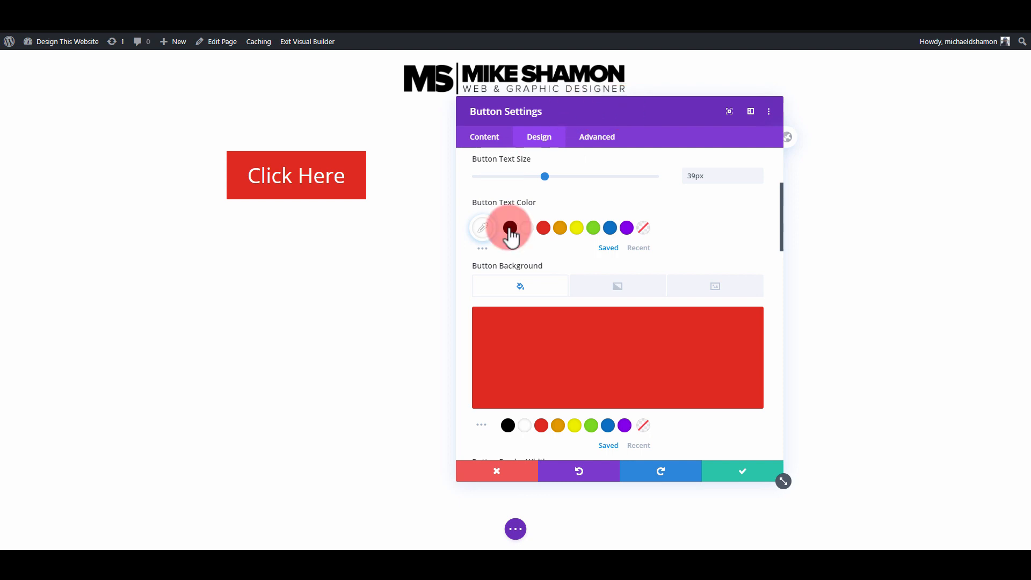
Set the button font weight to Ultra Bold and the font style to all capitals
{"action": "scroll", "coordinate": [538, 285], "scroll_direction": "down", "scroll_amount": 5}
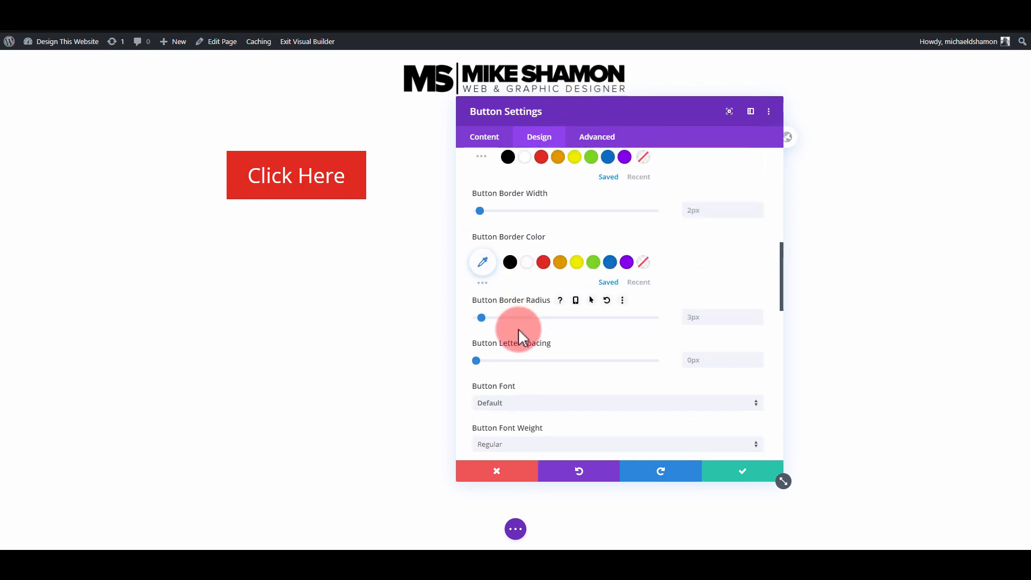
{"action": "scroll", "coordinate": [514, 349], "scroll_direction": "down", "scroll_amount": 2}
{"action": "left_click", "coordinate": [519, 356]}
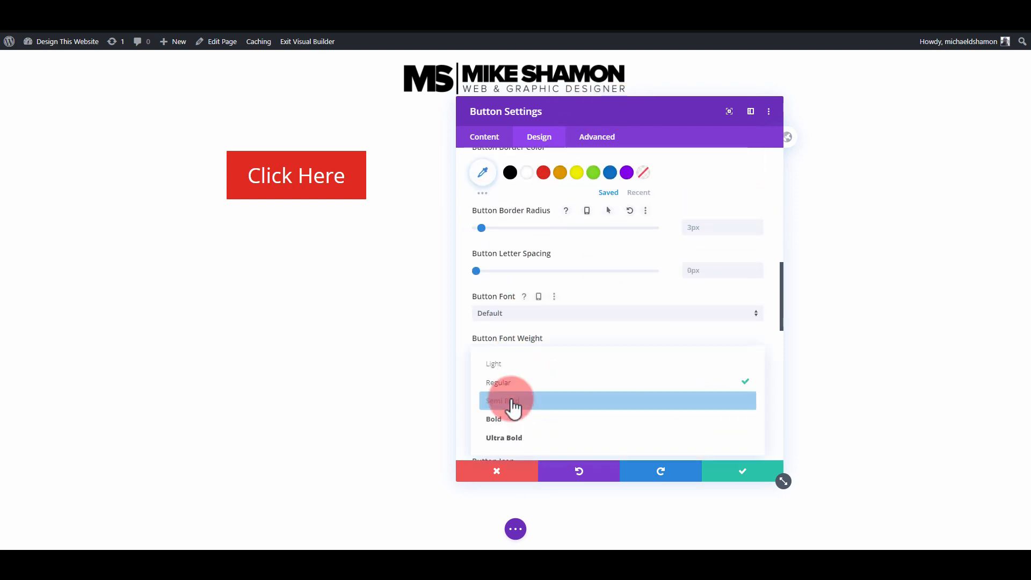
{"action": "left_click", "coordinate": [502, 436]}
{"action": "scroll", "coordinate": [540, 424], "scroll_direction": "down", "scroll_amount": 2}
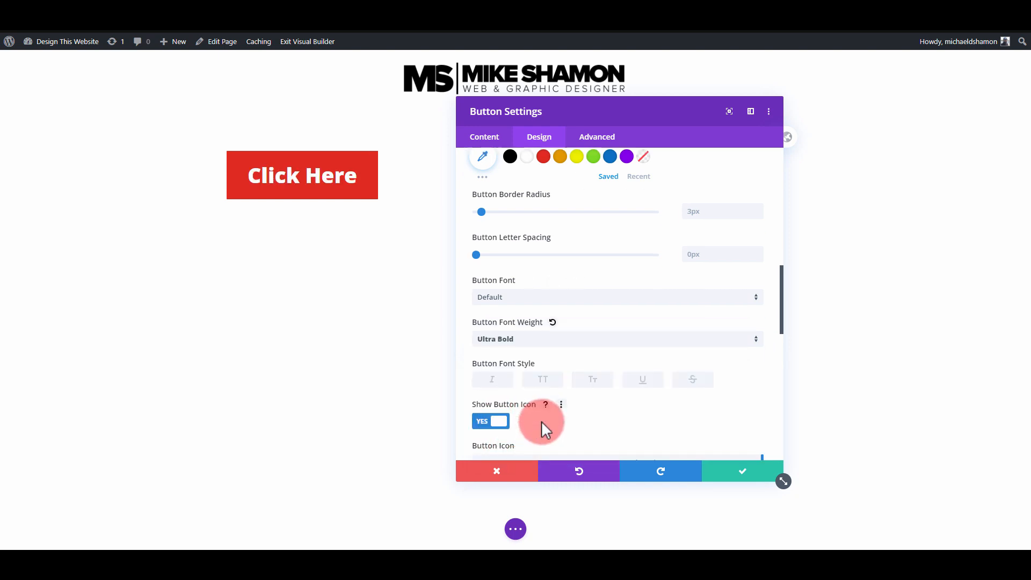
{"action": "left_click", "coordinate": [545, 307]}
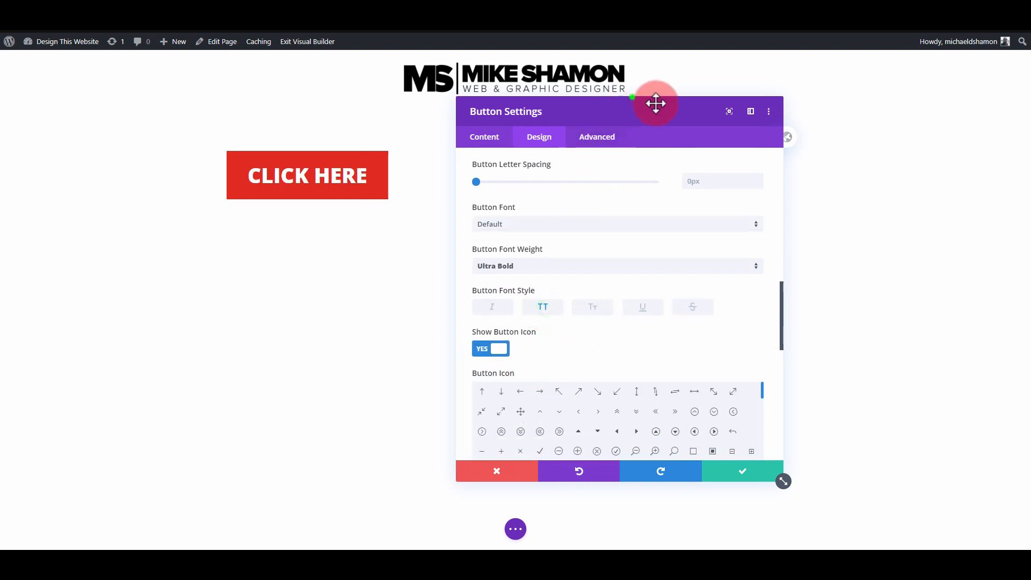
{"action": "left_click_drag", "start_coordinate": [634, 97], "coordinate": [693, 104]}
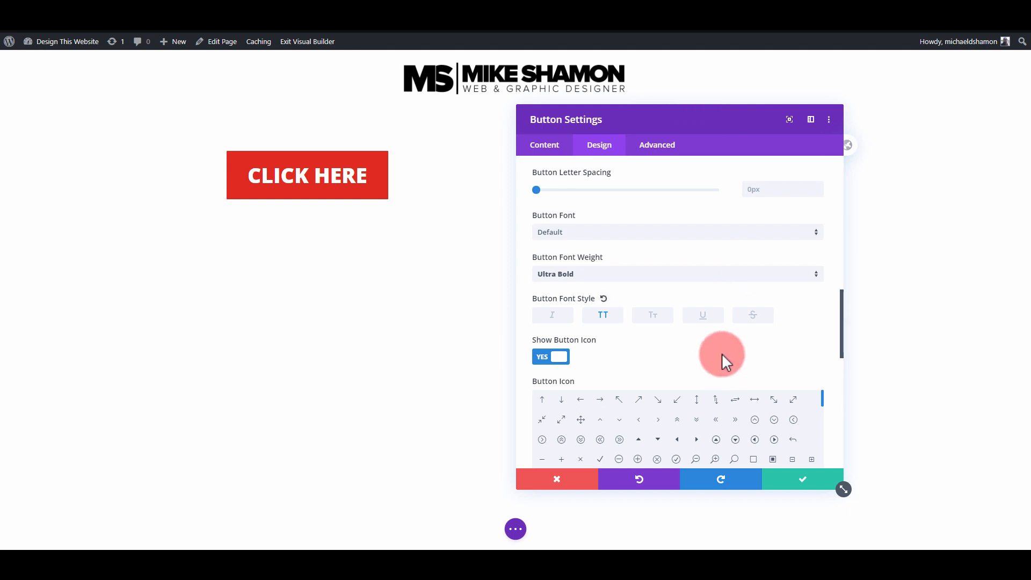
Apply the last text shadow preset to the button, with 0.08em horizontal and vertical lengths and 0em blur
{"action": "scroll", "coordinate": [721, 354], "scroll_direction": "down", "scroll_amount": 8}
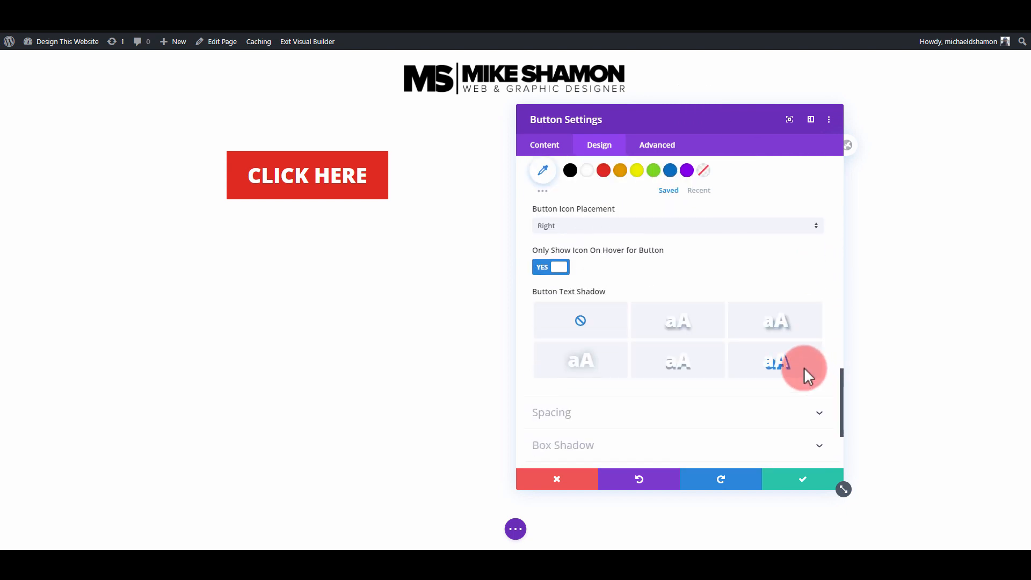
{"action": "scroll", "coordinate": [804, 367], "scroll_direction": "down", "scroll_amount": 2}
{"action": "left_click", "coordinate": [785, 272]}
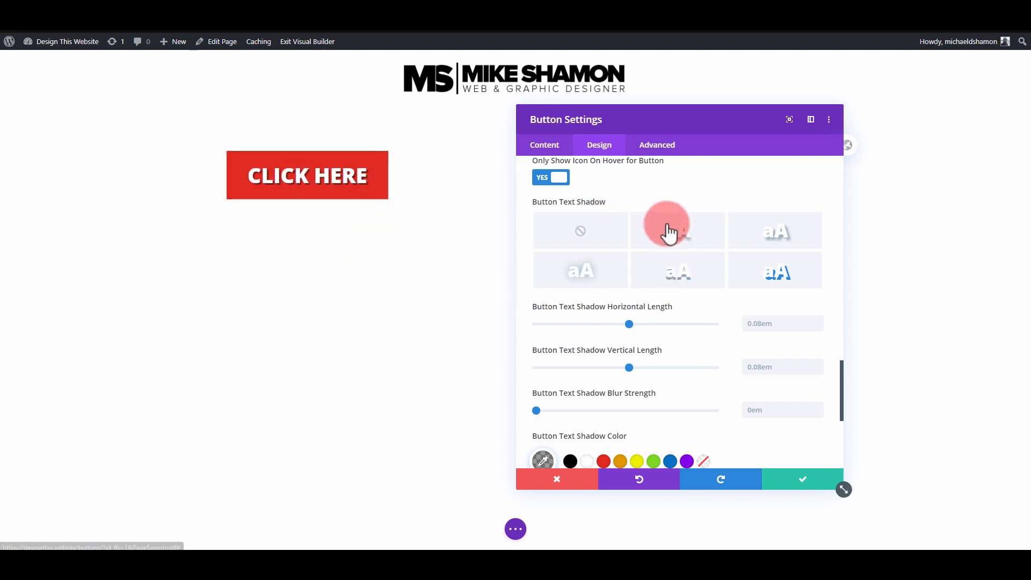
Disable showing the button icon only on hover and set the icon placement to Left
{"action": "scroll", "coordinate": [581, 237], "scroll_direction": "up", "scroll_amount": 2}
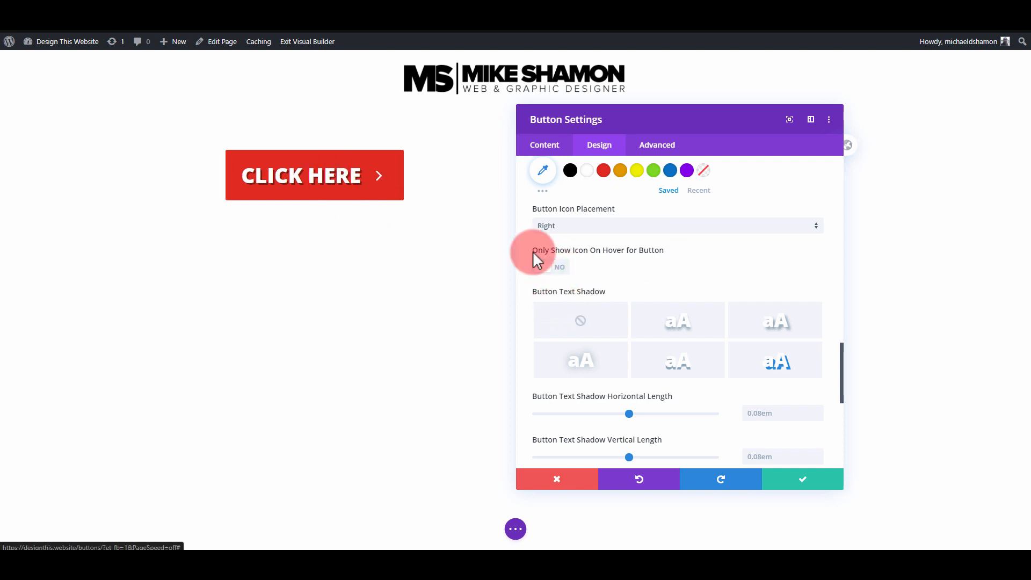
{"action": "left_click", "coordinate": [548, 268]}
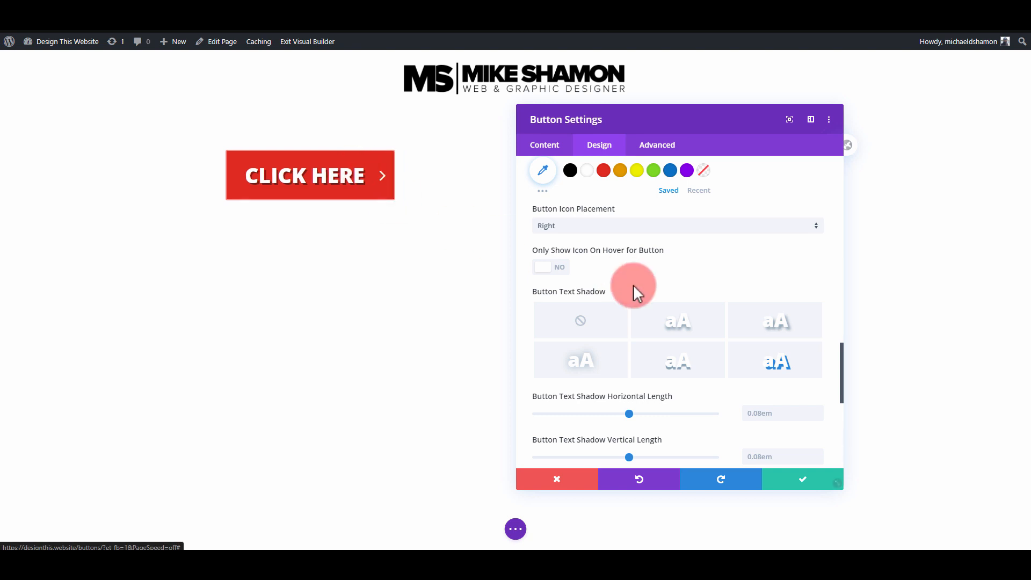
{"action": "scroll", "coordinate": [591, 288], "scroll_direction": "up", "scroll_amount": 2}
{"action": "left_click", "coordinate": [566, 317]}
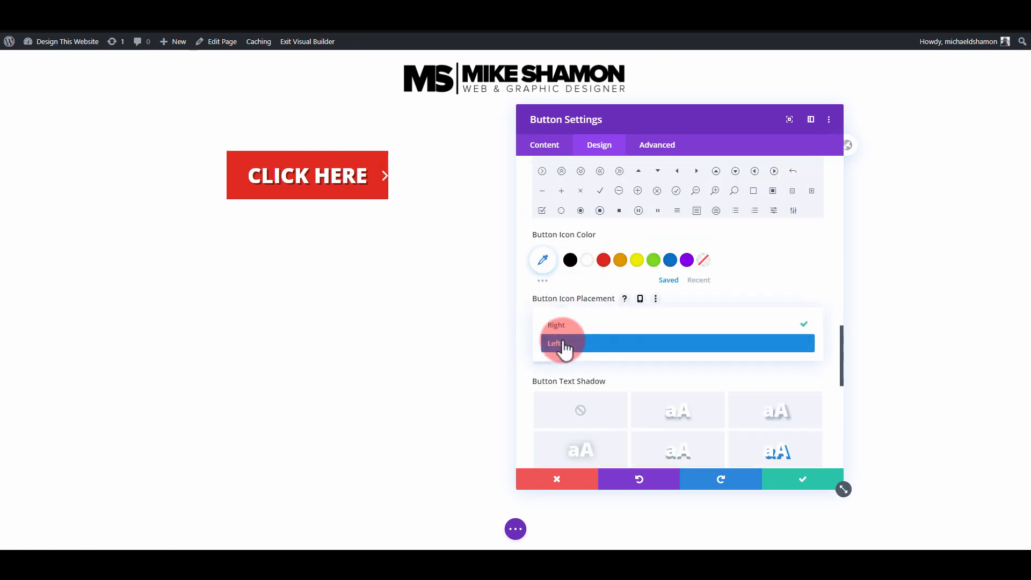
{"action": "left_click", "coordinate": [558, 343]}
Change the button icon to the plain right-pointing arrow
{"action": "scroll", "coordinate": [633, 352], "scroll_direction": "down", "scroll_amount": 2}
{"action": "scroll", "coordinate": [633, 352], "scroll_direction": "up", "scroll_amount": 2}
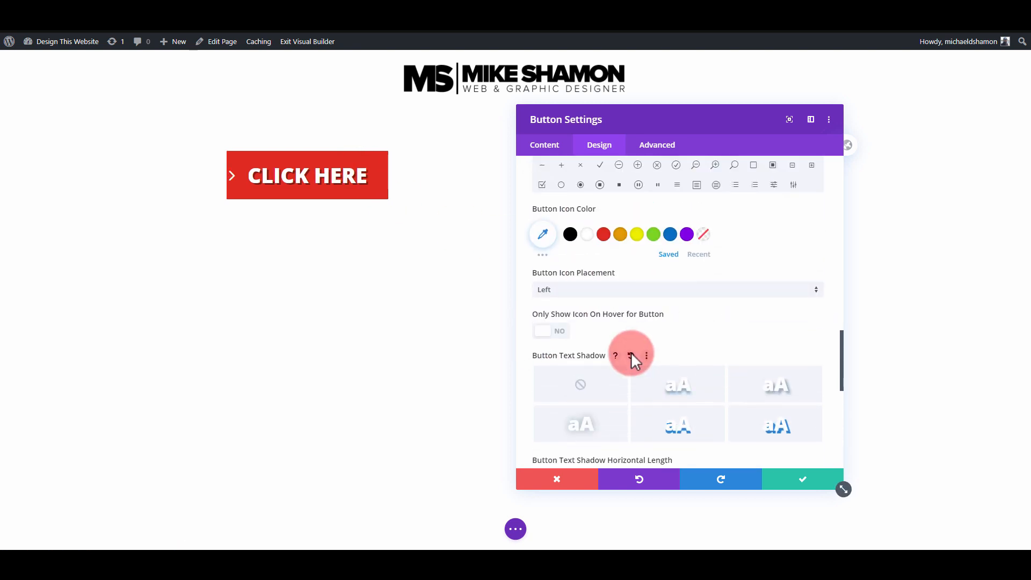
{"action": "scroll", "coordinate": [638, 242], "scroll_direction": "up", "scroll_amount": 2}
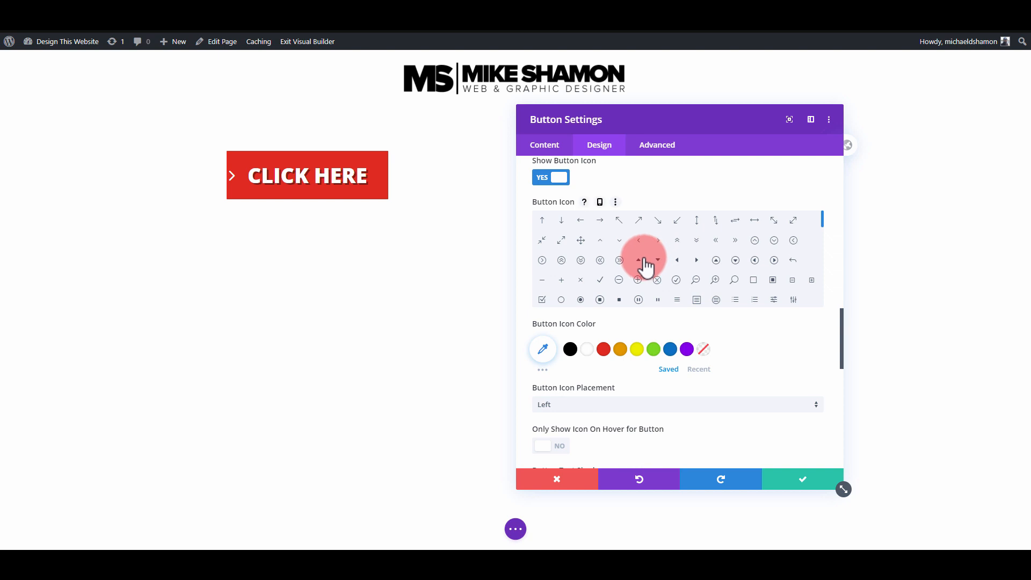
{"action": "left_click", "coordinate": [599, 220]}
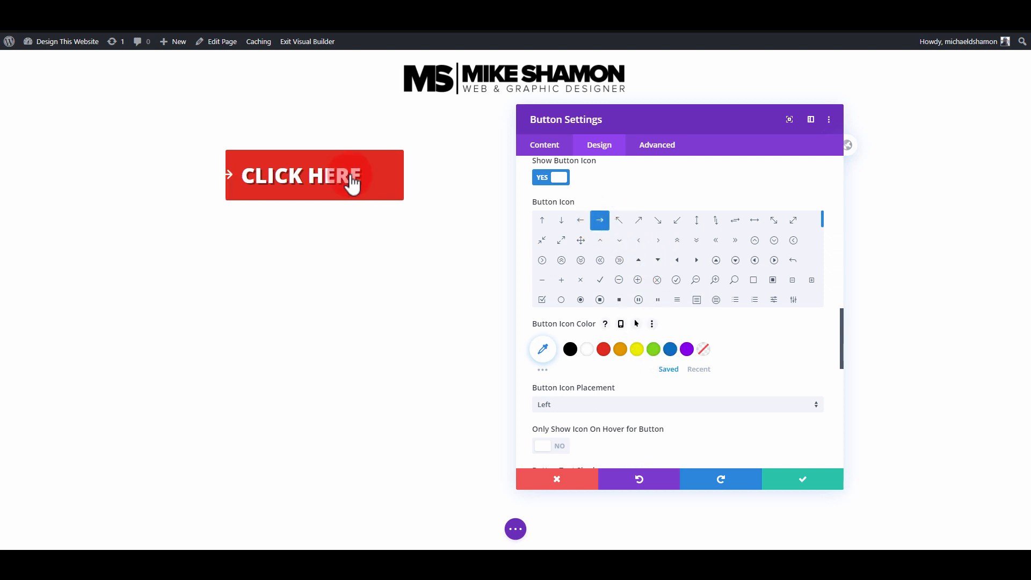
Set the button's margin and padding to 0px on all four sides, linking the top/bottom and left/right values
{"action": "scroll", "coordinate": [642, 346], "scroll_direction": "down", "scroll_amount": 2}
{"action": "scroll", "coordinate": [622, 322], "scroll_direction": "down", "scroll_amount": 2}
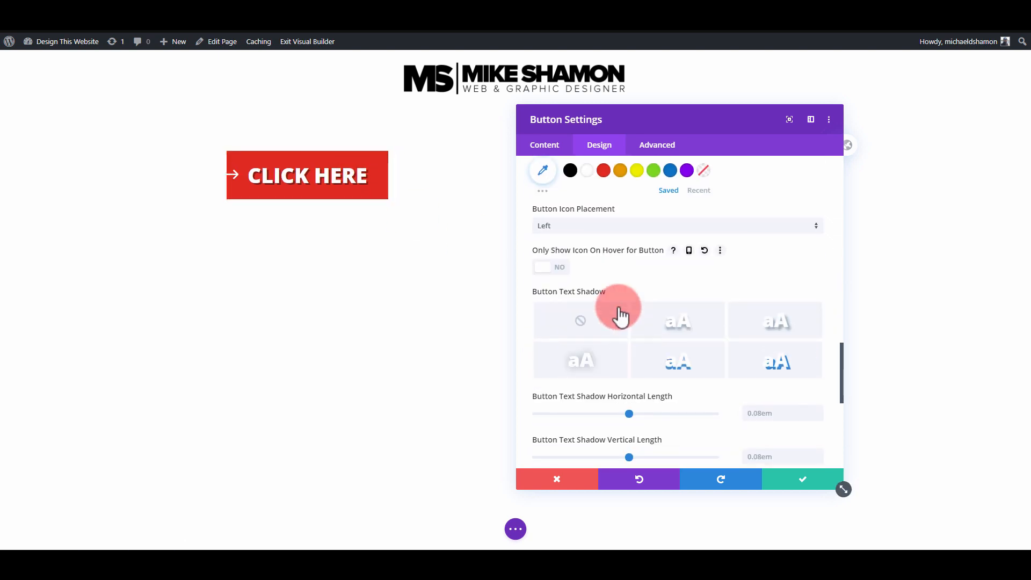
{"action": "scroll", "coordinate": [612, 304], "scroll_direction": "down", "scroll_amount": 2}
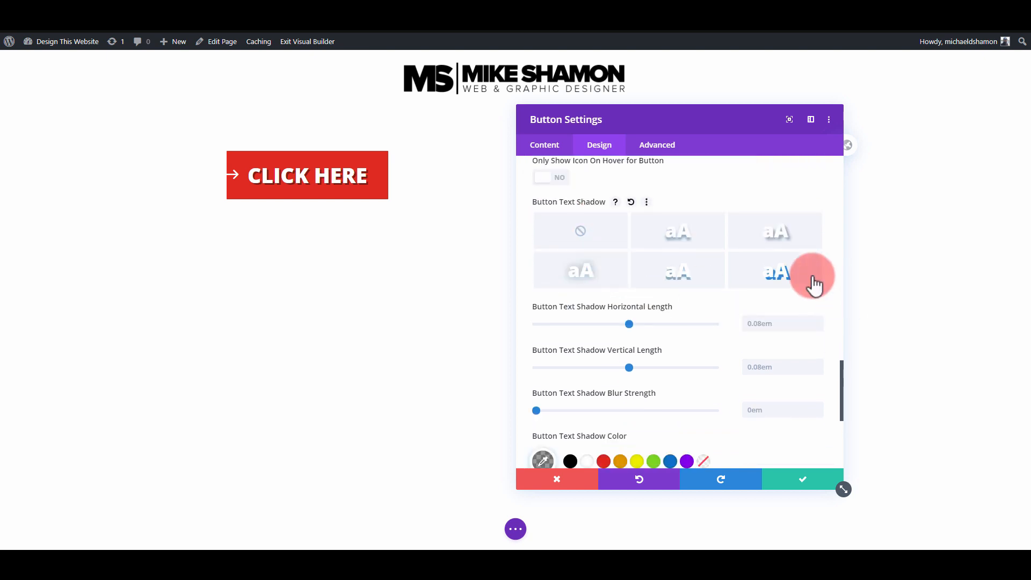
{"action": "scroll", "coordinate": [764, 304], "scroll_direction": "down", "scroll_amount": 2}
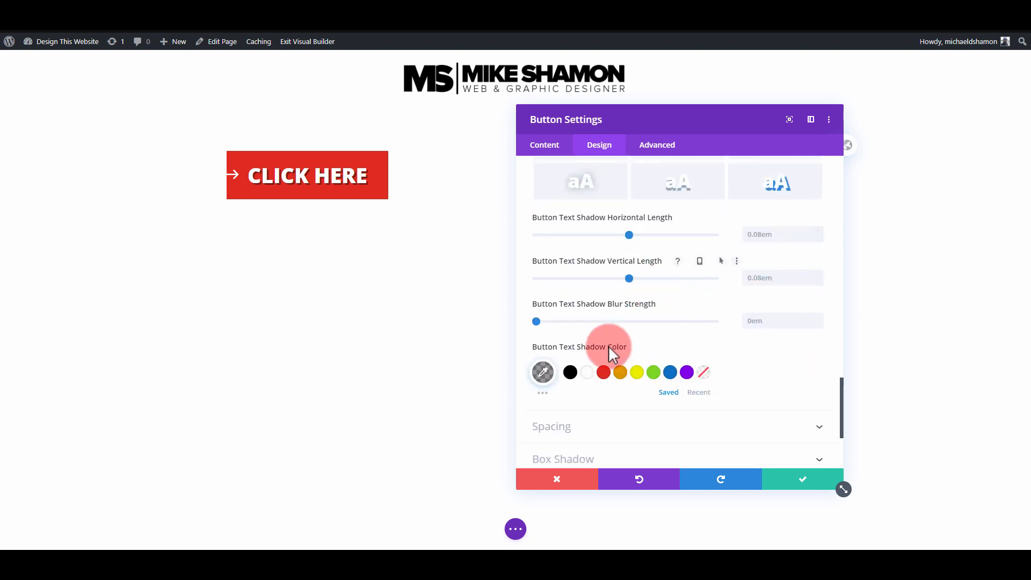
{"action": "scroll", "coordinate": [608, 349], "scroll_direction": "down", "scroll_amount": 2}
{"action": "scroll", "coordinate": [579, 374], "scroll_direction": "down", "scroll_amount": 2}
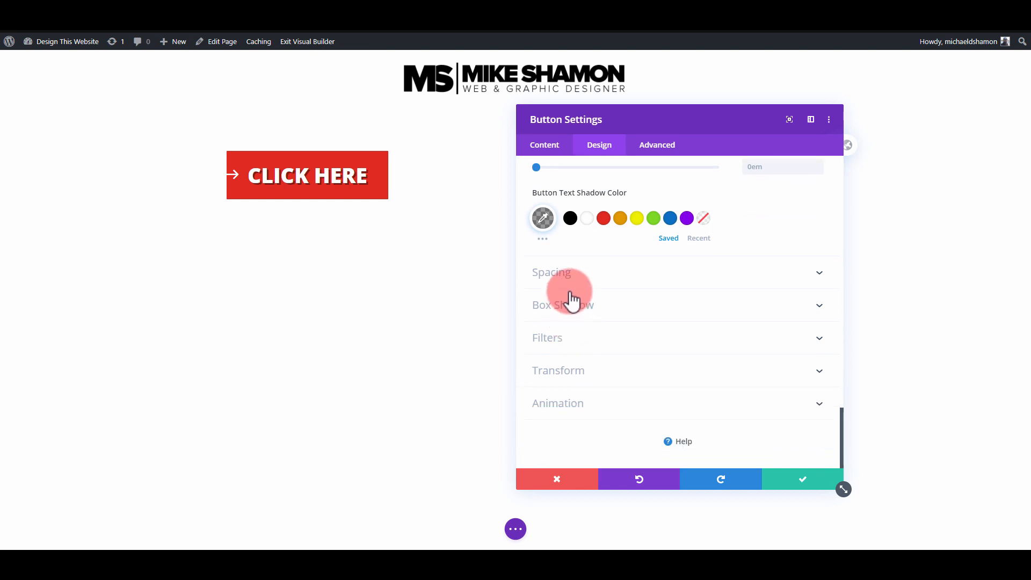
{"action": "left_click", "coordinate": [591, 273]}
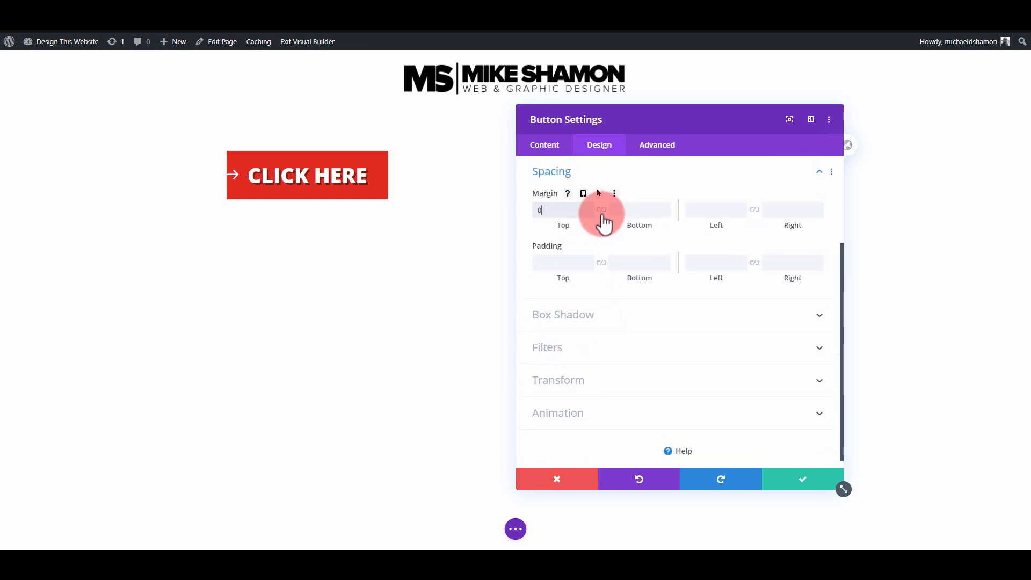
{"action": "left_click_drag", "start_coordinate": [597, 269], "coordinate": [610, 263]}
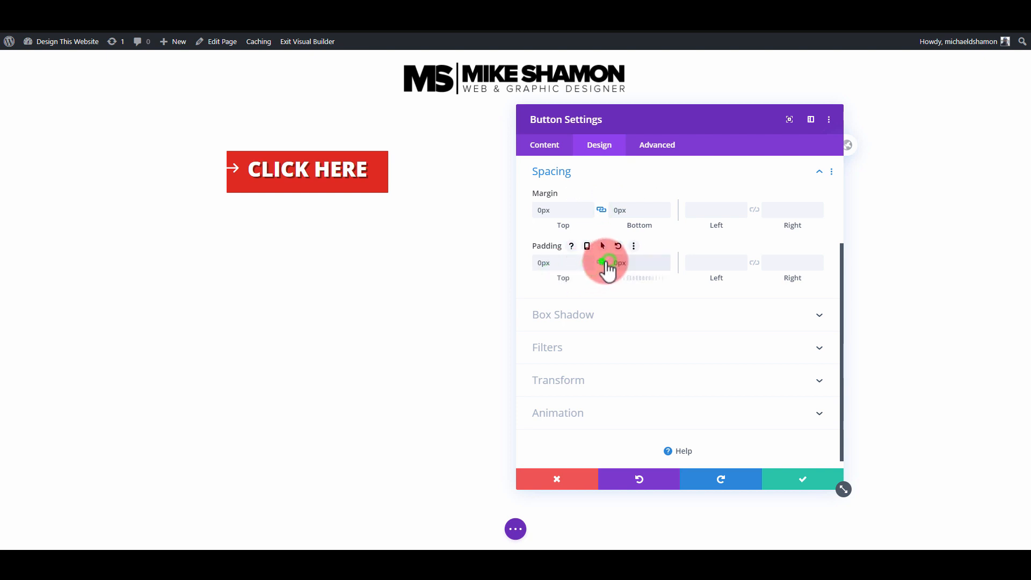
{"action": "left_click_drag", "start_coordinate": [709, 263], "coordinate": [725, 265]}
{"action": "left_click", "coordinate": [754, 263]}
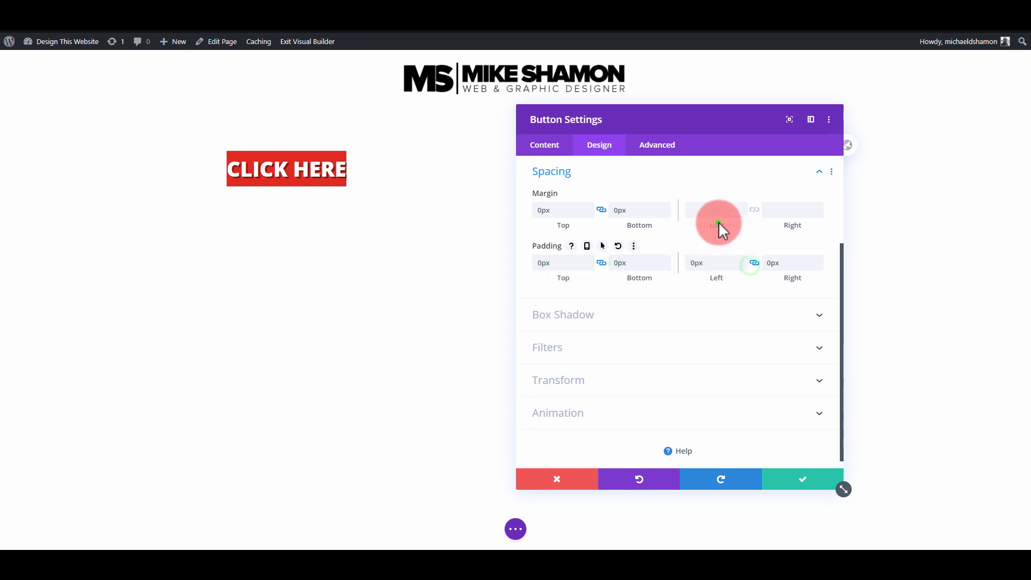
{"action": "left_click_drag", "start_coordinate": [718, 221], "coordinate": [737, 210]}
{"action": "left_click", "coordinate": [752, 209]}
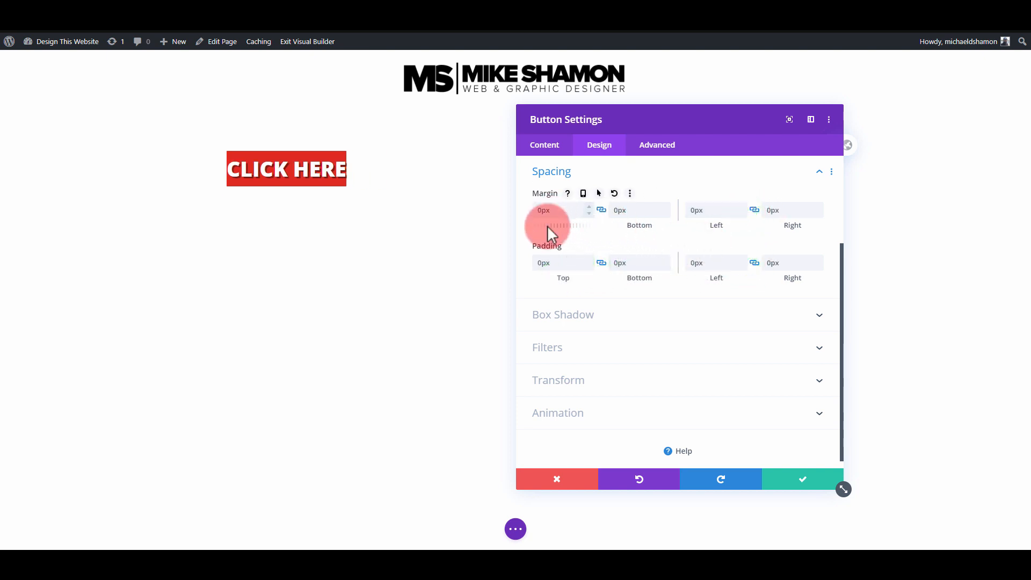
Set the button's top and bottom padding to 8px and its left and right padding to 10%
{"action": "left_click", "coordinate": [540, 260]}
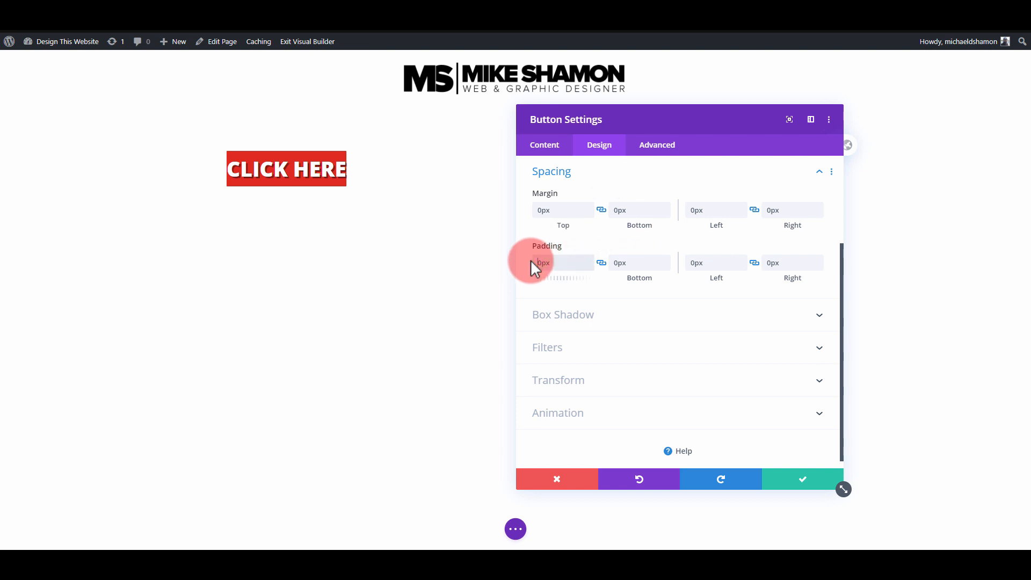
{"action": "type", "text": "16"}
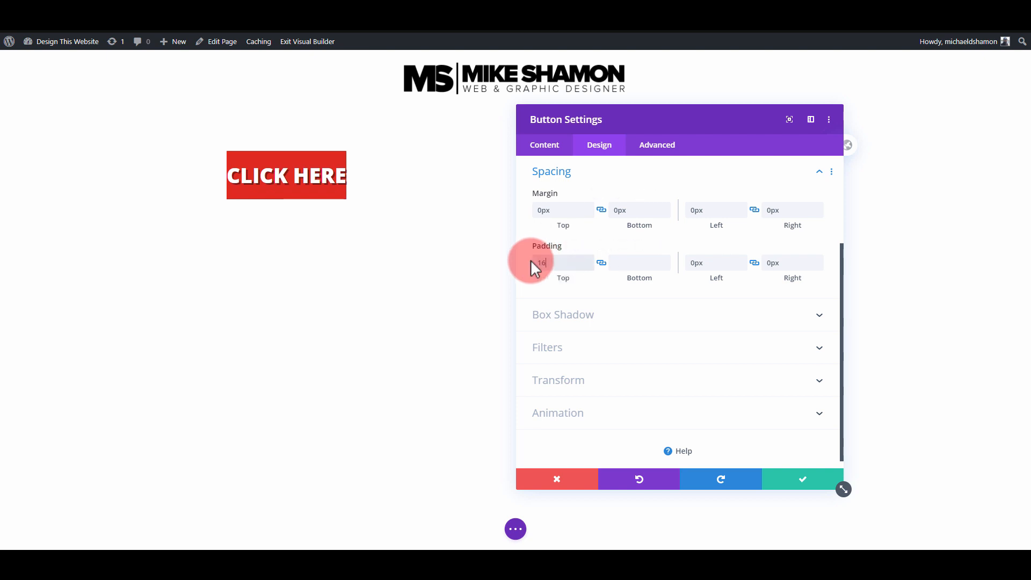
{"action": "left_click", "coordinate": [568, 263]}
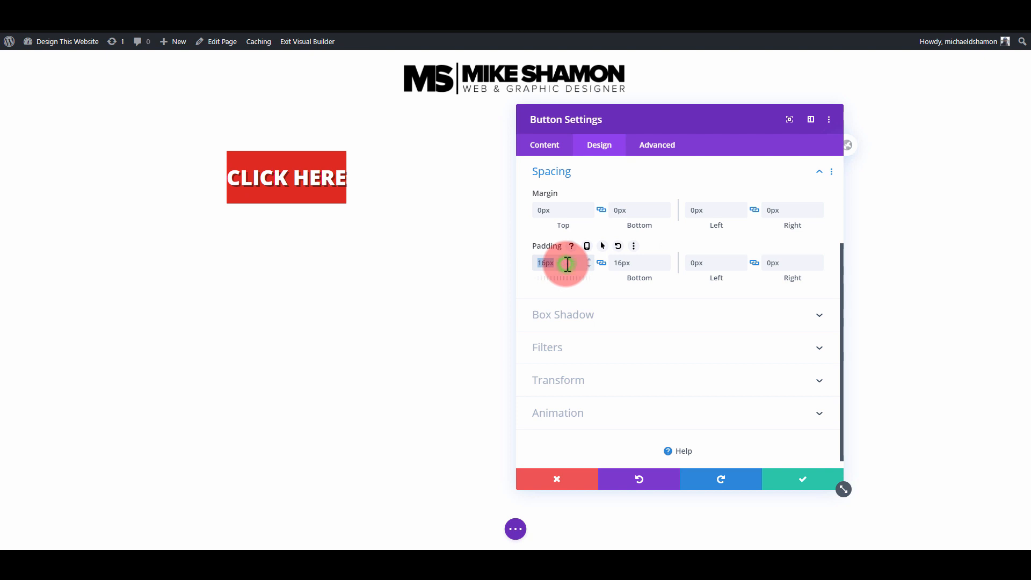
{"action": "type", "text": "8"}
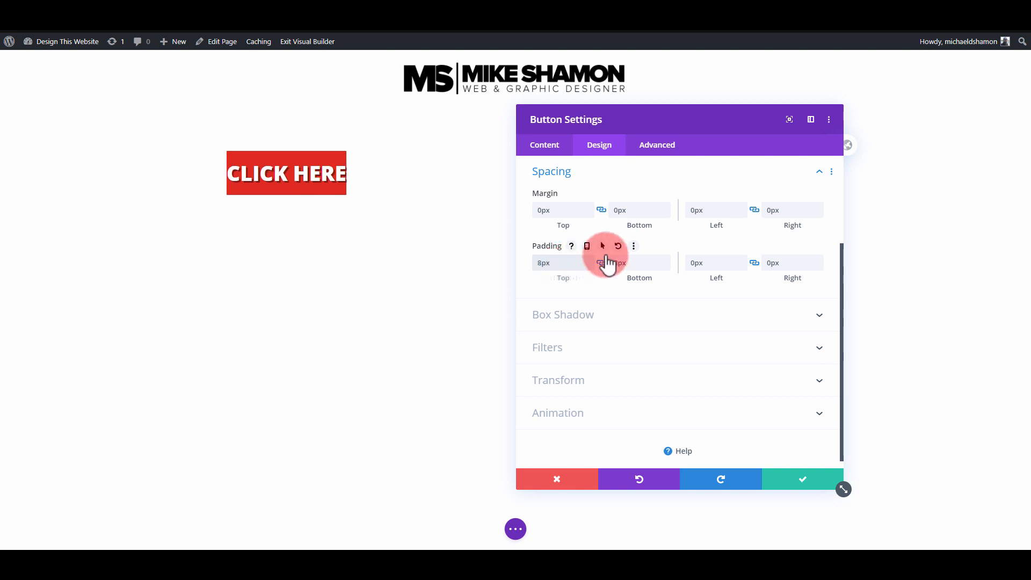
{"action": "left_click", "coordinate": [739, 264]}
{"action": "left_click", "coordinate": [730, 264]}
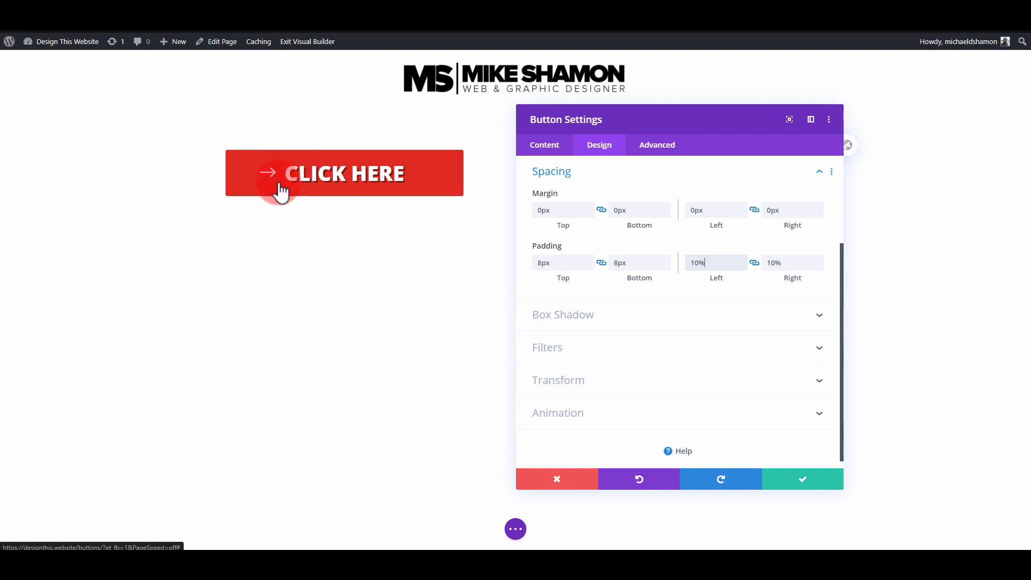
Unlink the left and right padding, set the left padding to 13%, and save the button settings
{"action": "left_click", "coordinate": [756, 262]}
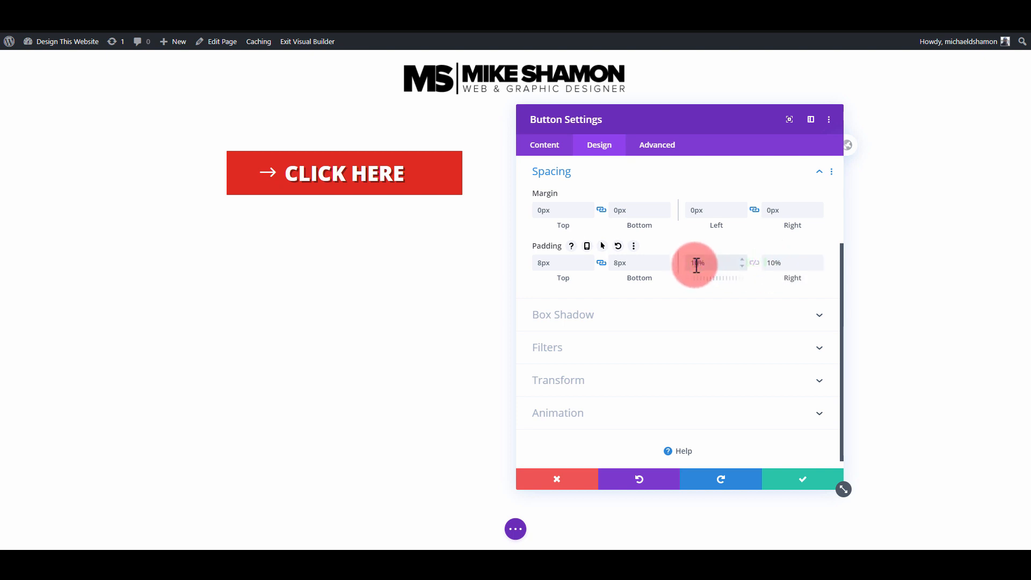
{"action": "double_click", "coordinate": [697, 265]}
{"action": "left_click", "coordinate": [790, 264]}
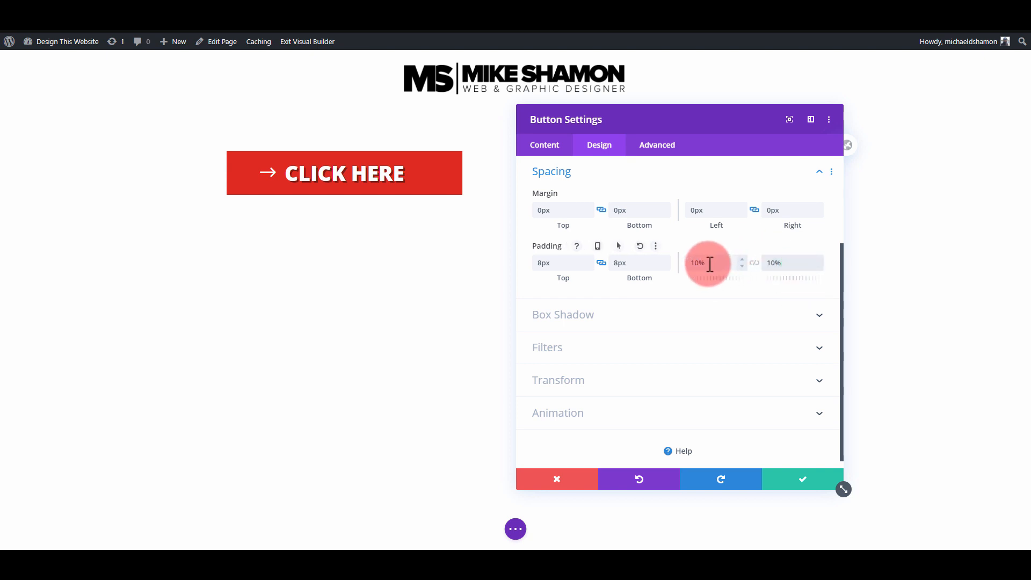
{"action": "type", "text": "13%"}
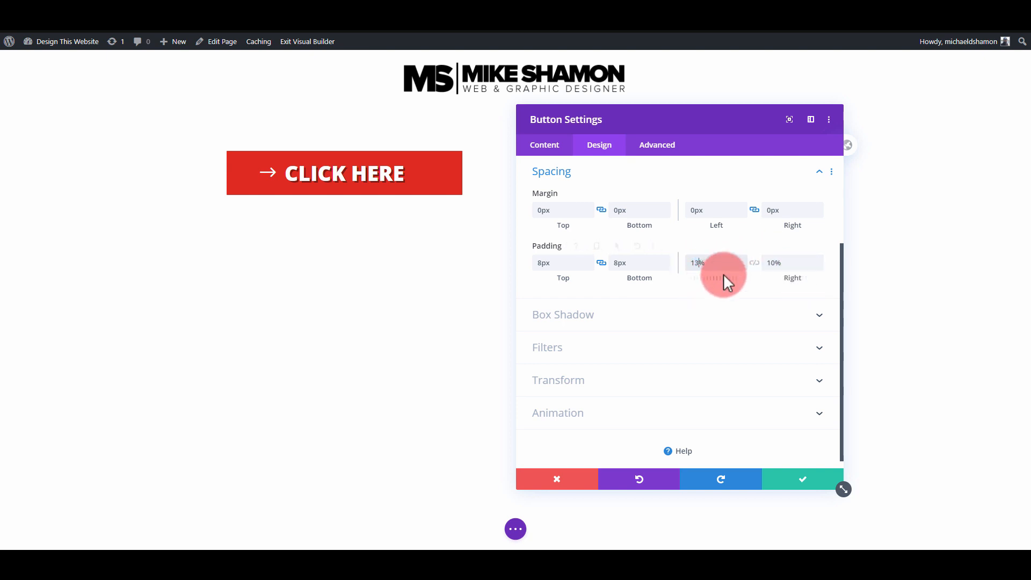
{"action": "left_click", "coordinate": [656, 267]}
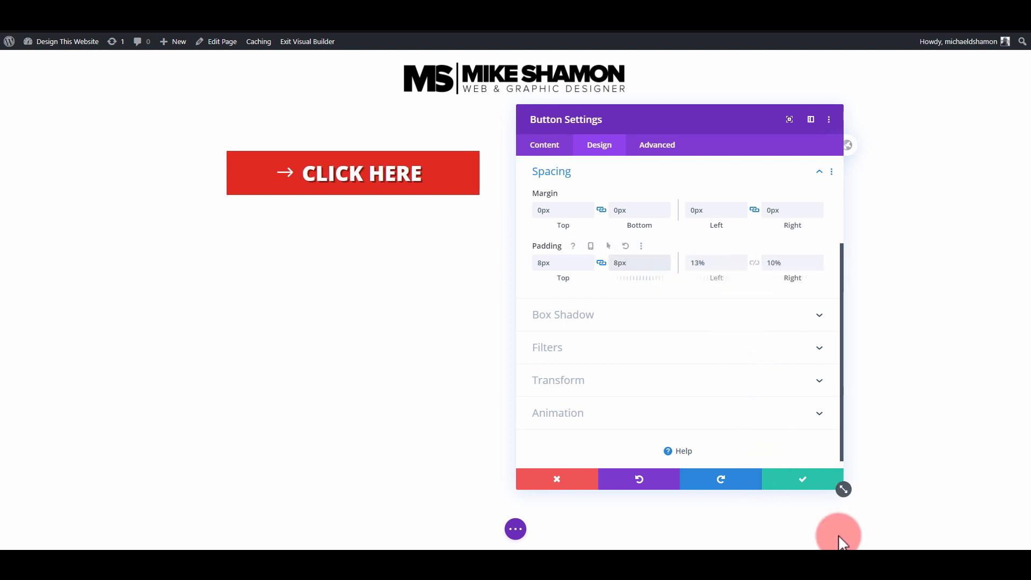
{"action": "left_click", "coordinate": [820, 481]}
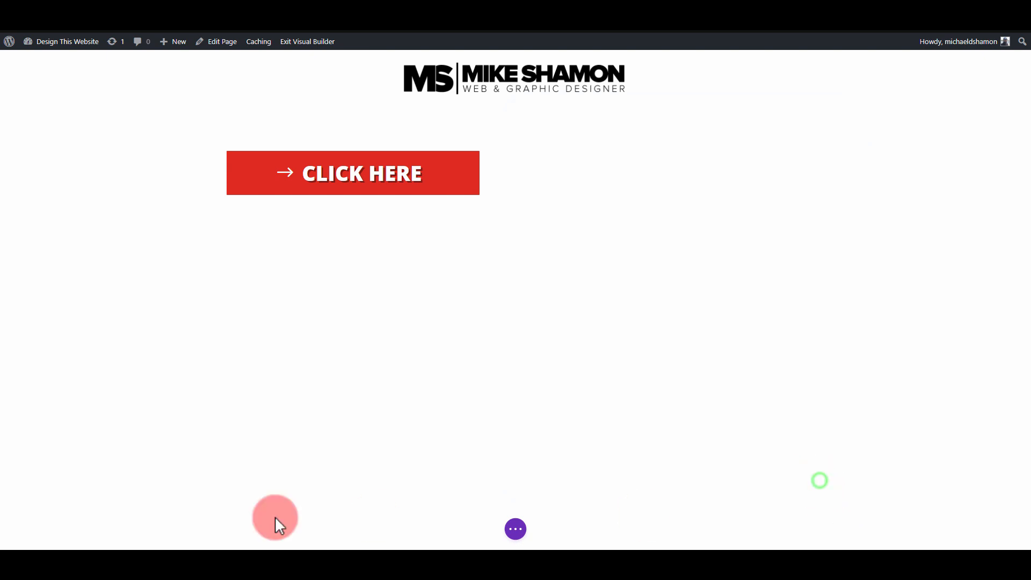
Preview the page at tablet and phone widths
{"action": "left_click", "coordinate": [515, 529]}
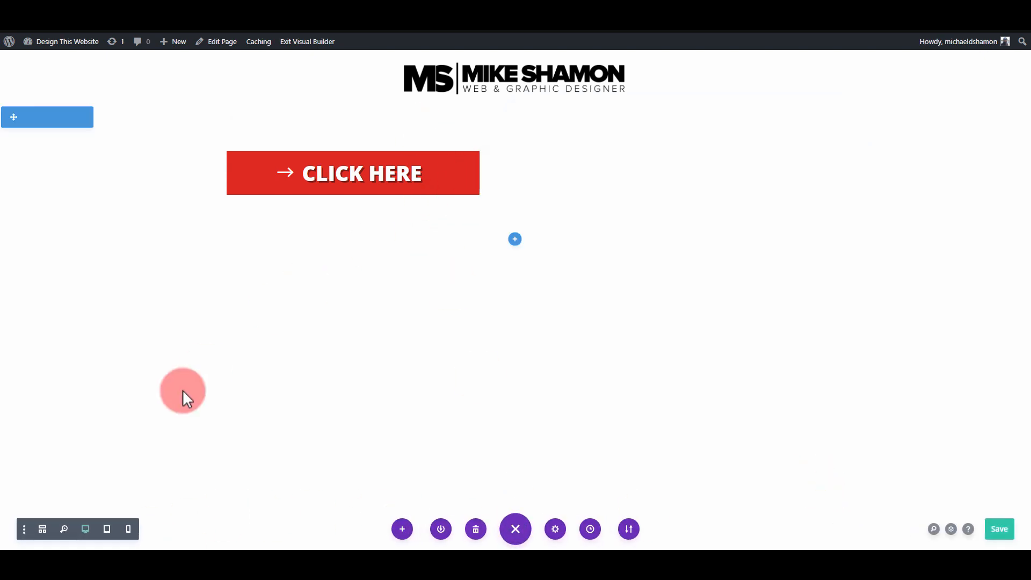
{"action": "left_click", "coordinate": [107, 529]}
{"action": "left_click", "coordinate": [128, 529]}
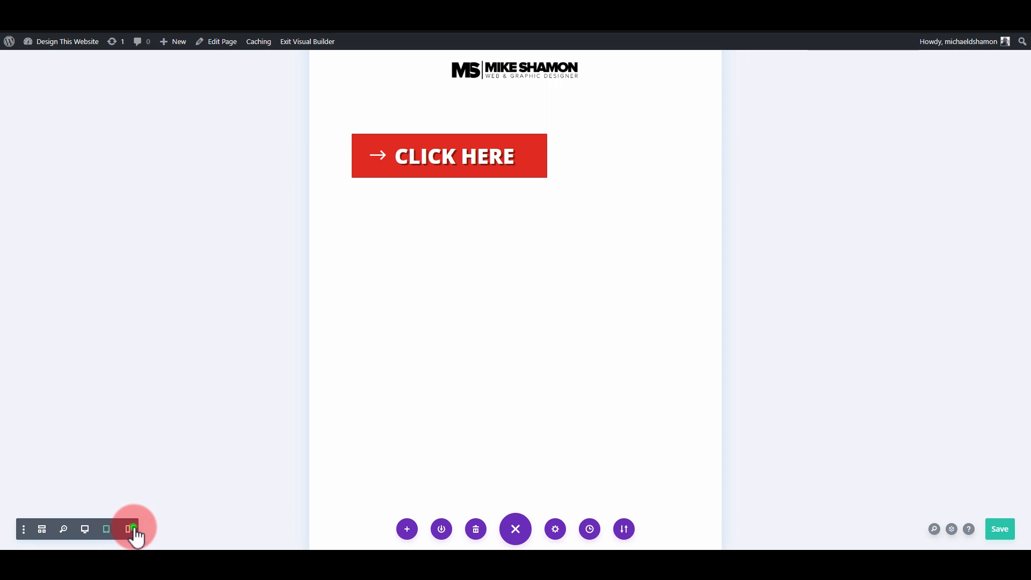
Enable responsive padding for the button, set the phone padding to 17% left and 8% right, and save the settings
{"action": "left_click", "coordinate": [521, 157]}
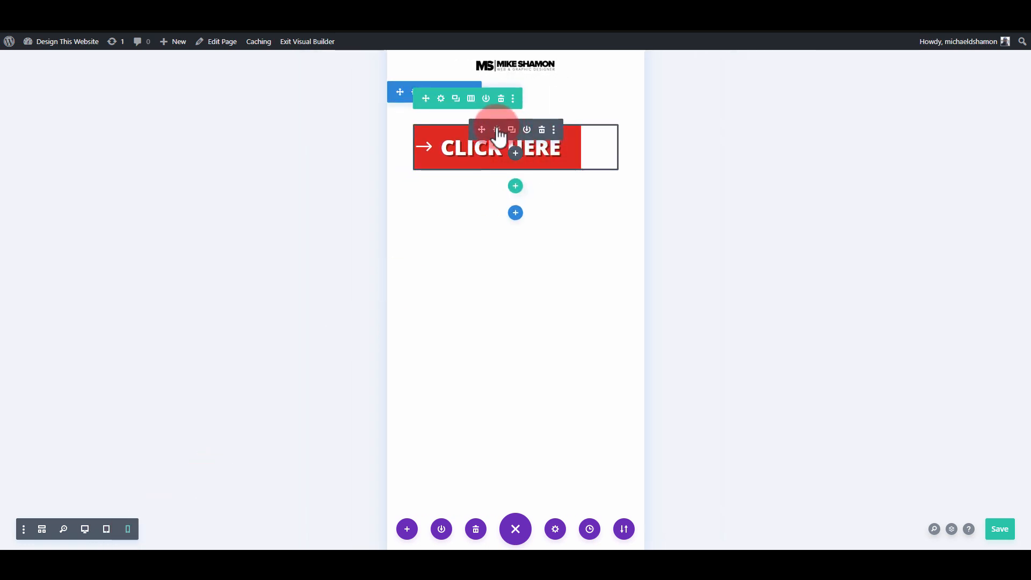
{"action": "left_click", "coordinate": [497, 130]}
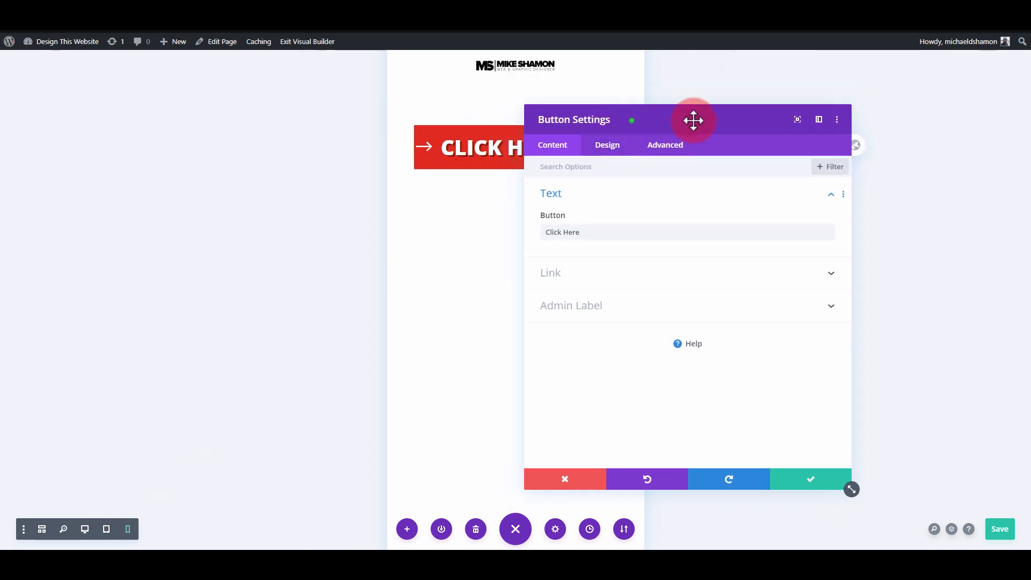
{"action": "left_click_drag", "start_coordinate": [693, 120], "coordinate": [771, 107]}
{"action": "left_click", "coordinate": [789, 134]}
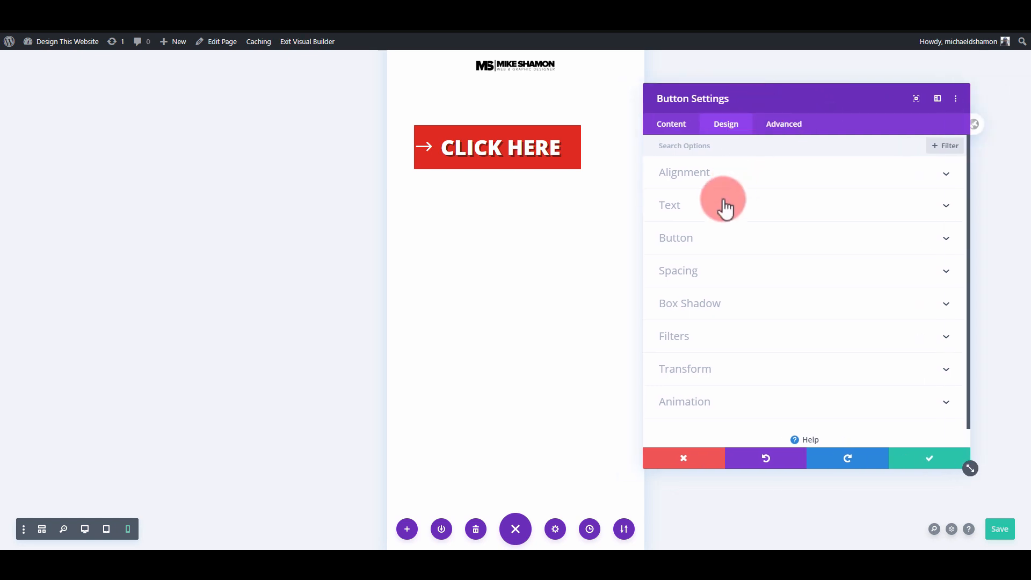
{"action": "left_click", "coordinate": [708, 271]}
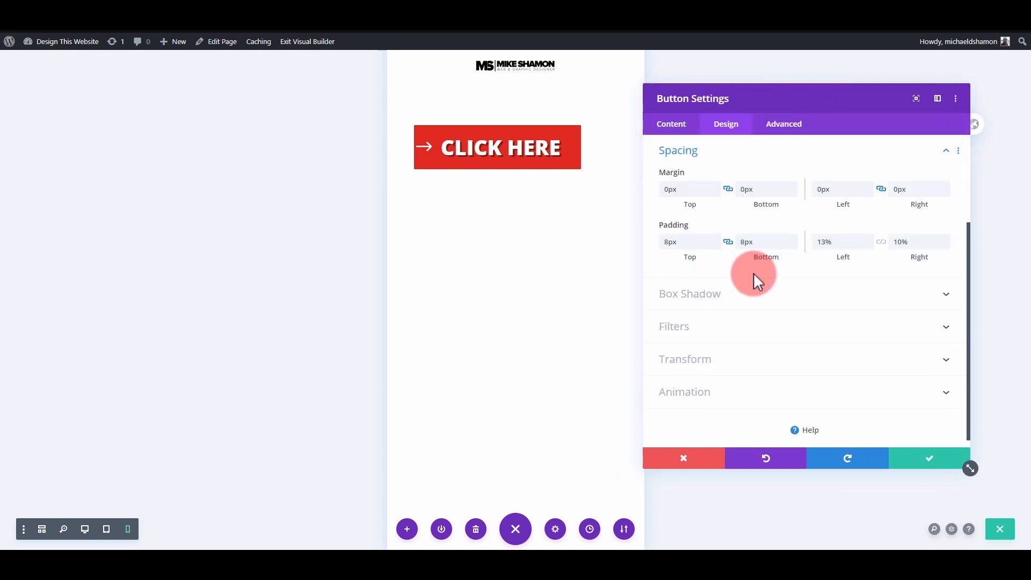
{"action": "left_click", "coordinate": [715, 240]}
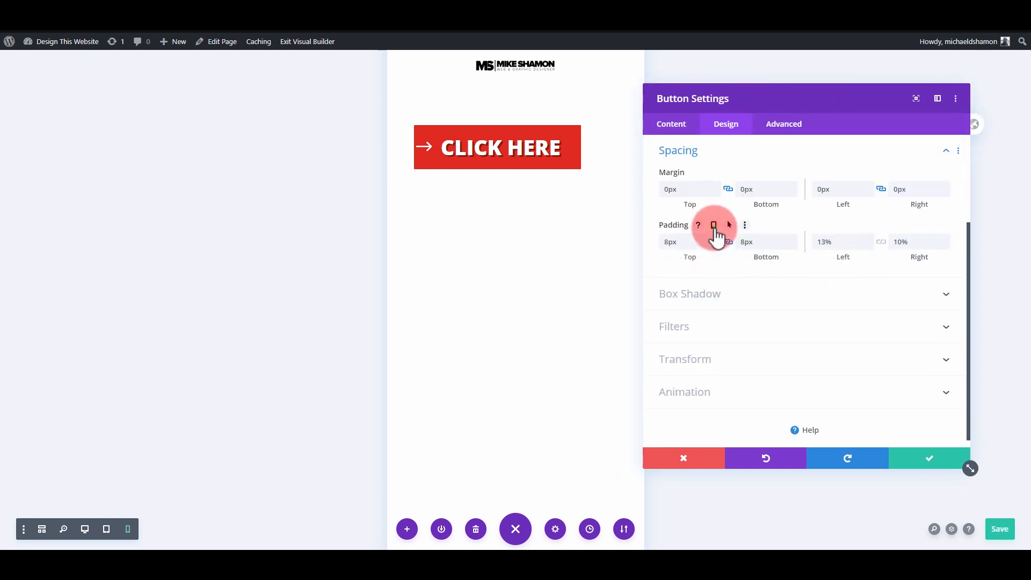
{"action": "left_click", "coordinate": [714, 227]}
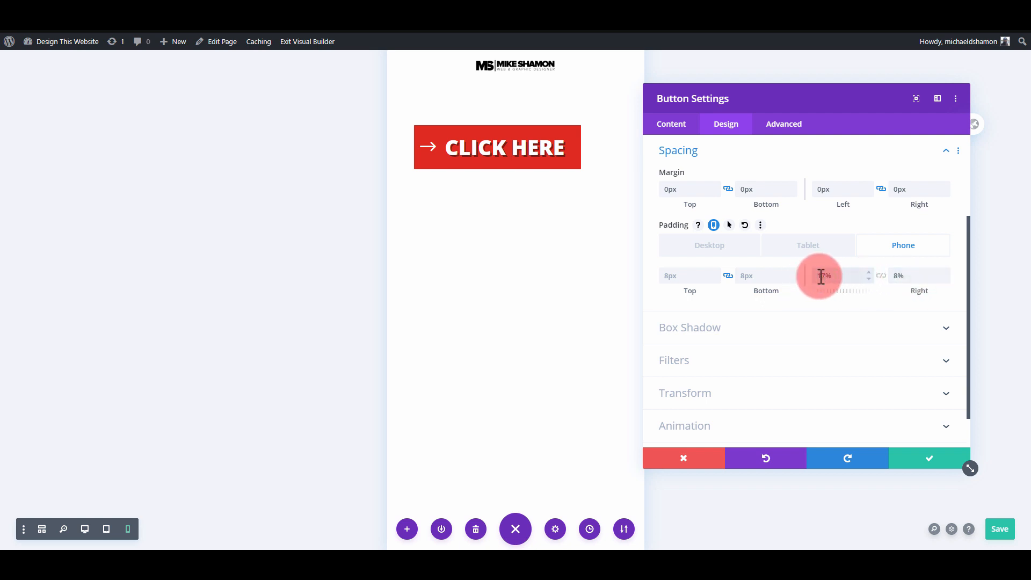
{"action": "left_click", "coordinate": [934, 464]}
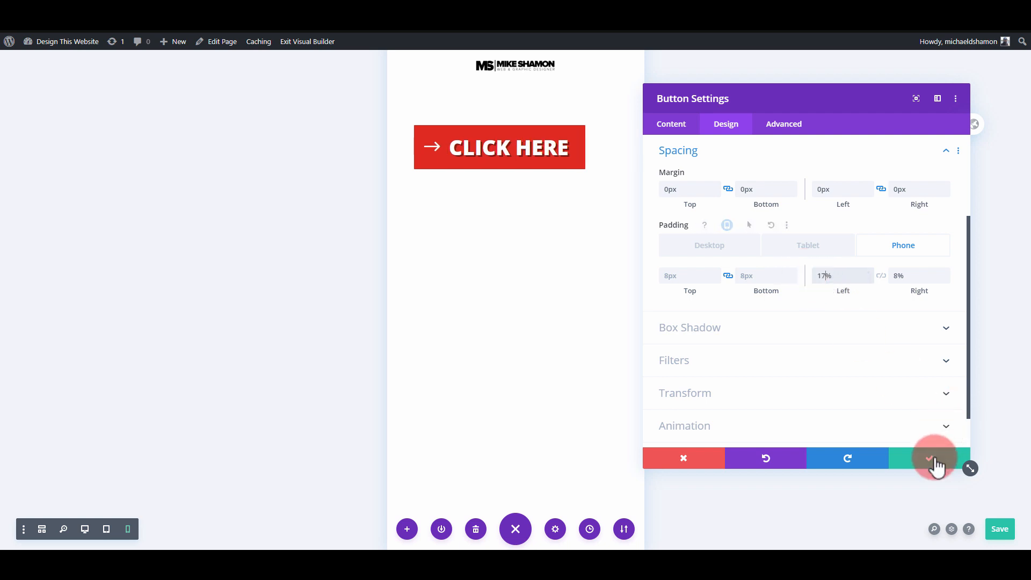
Check the button in the tablet and zoomed-out previews and return to the desktop view
{"action": "left_click", "coordinate": [106, 529]}
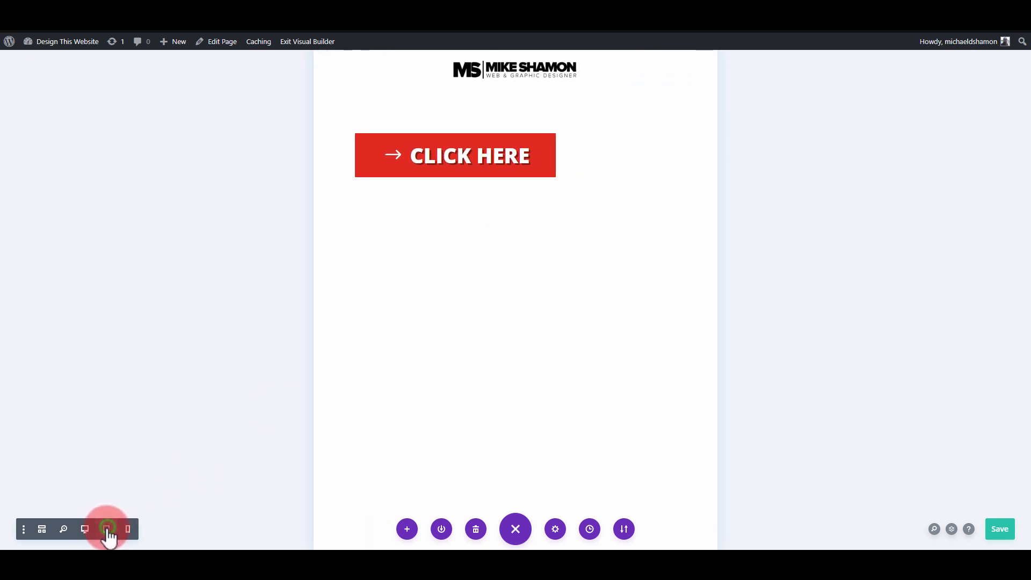
{"action": "left_click", "coordinate": [76, 532]}
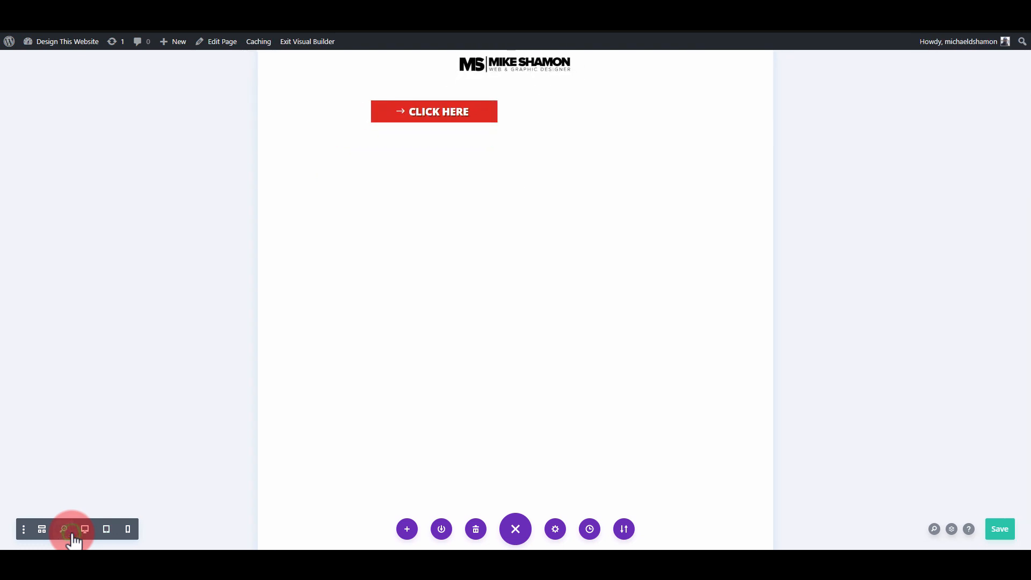
{"action": "left_click", "coordinate": [86, 530]}
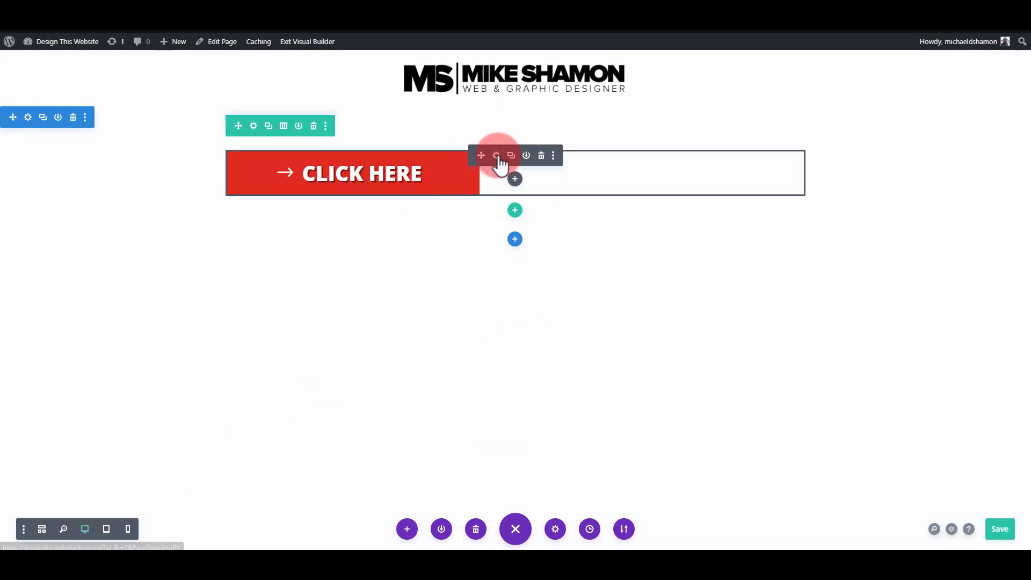
Reopen the button's design settings and compare its padding values for desktop and phone
{"action": "left_click", "coordinate": [494, 153]}
{"action": "left_click", "coordinate": [731, 128]}
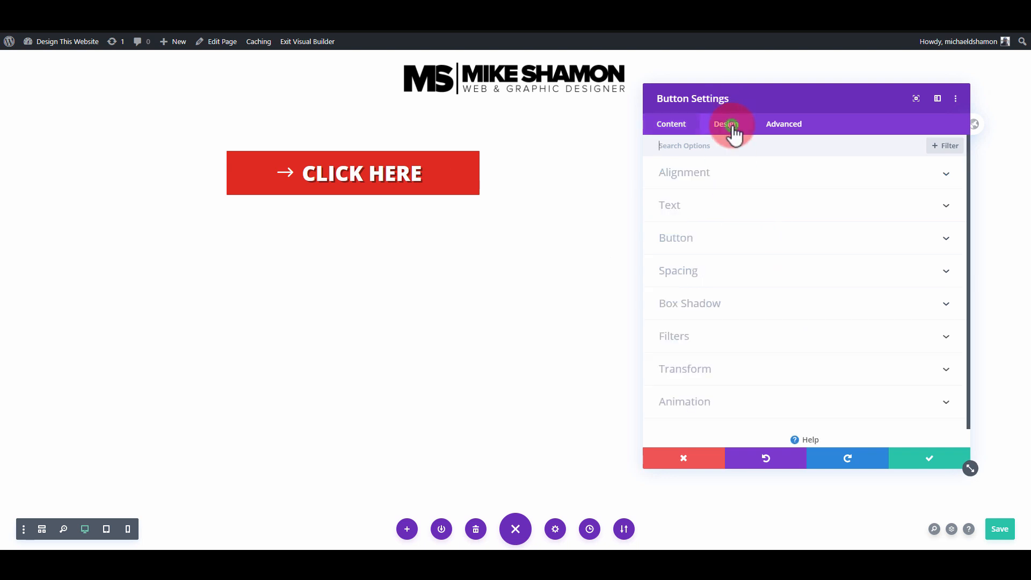
{"action": "left_click", "coordinate": [702, 242]}
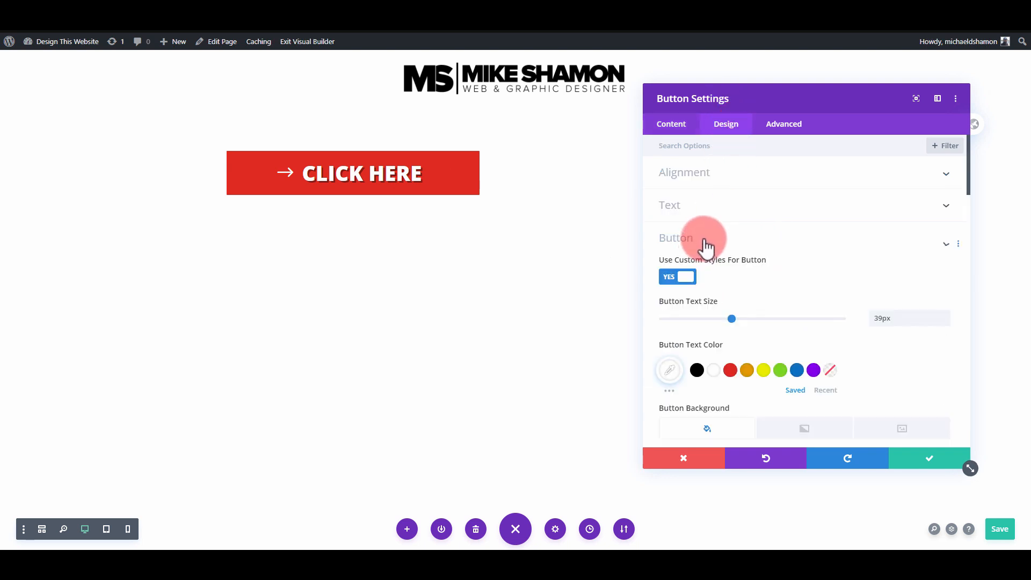
{"action": "scroll", "coordinate": [740, 297], "scroll_direction": "down", "scroll_amount": 2}
{"action": "scroll", "coordinate": [697, 186], "scroll_direction": "up", "scroll_amount": 2}
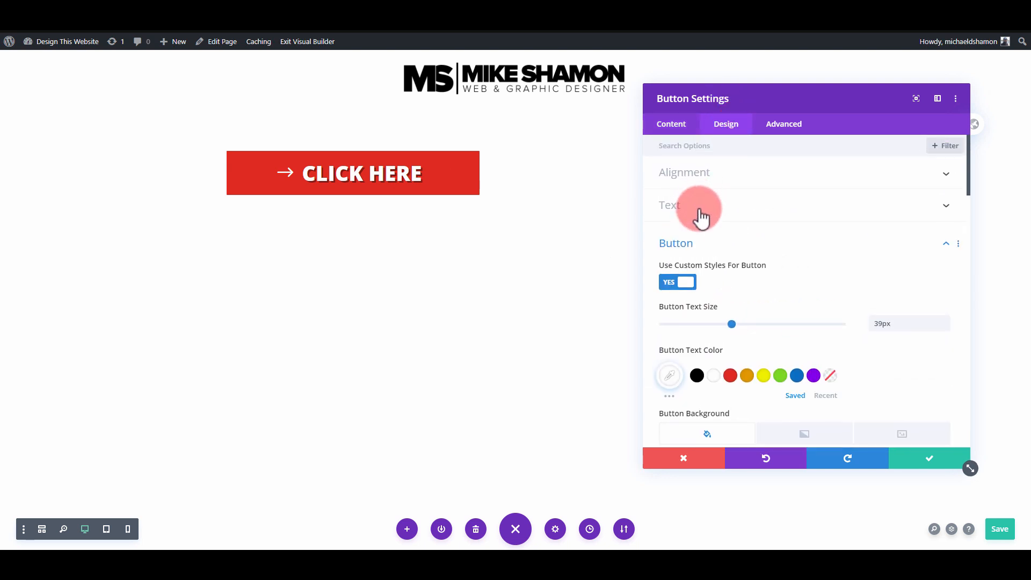
{"action": "left_click", "coordinate": [705, 244]}
{"action": "left_click", "coordinate": [710, 271]}
{"action": "scroll", "coordinate": [726, 281], "scroll_direction": "down", "scroll_amount": 2}
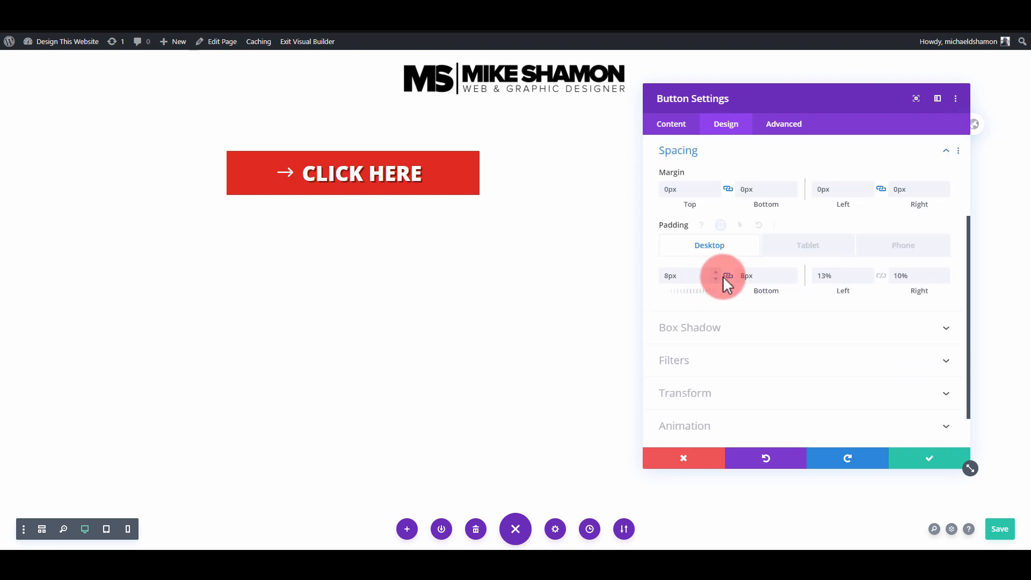
{"action": "left_click", "coordinate": [902, 249]}
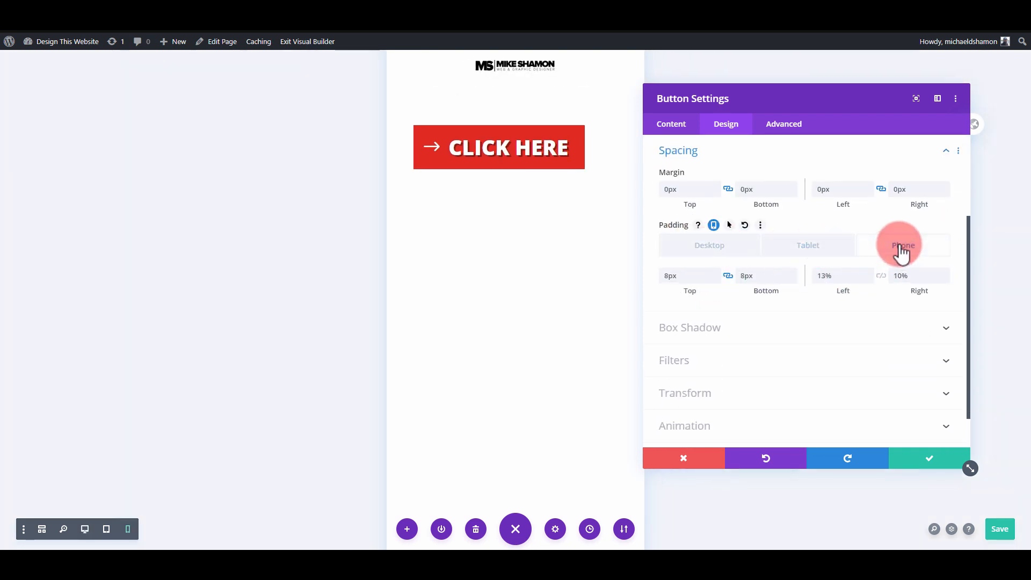
{"action": "left_click", "coordinate": [717, 253]}
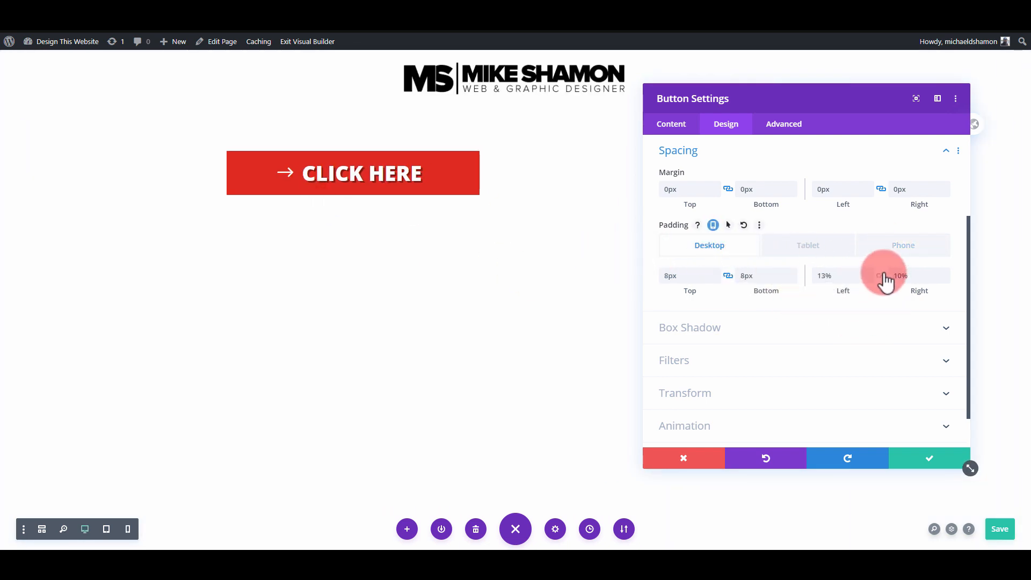
Apply the hard-edged lower-right box shadow preset to the button, with horizontal and vertical positions of 7px
{"action": "left_click", "coordinate": [771, 326]}
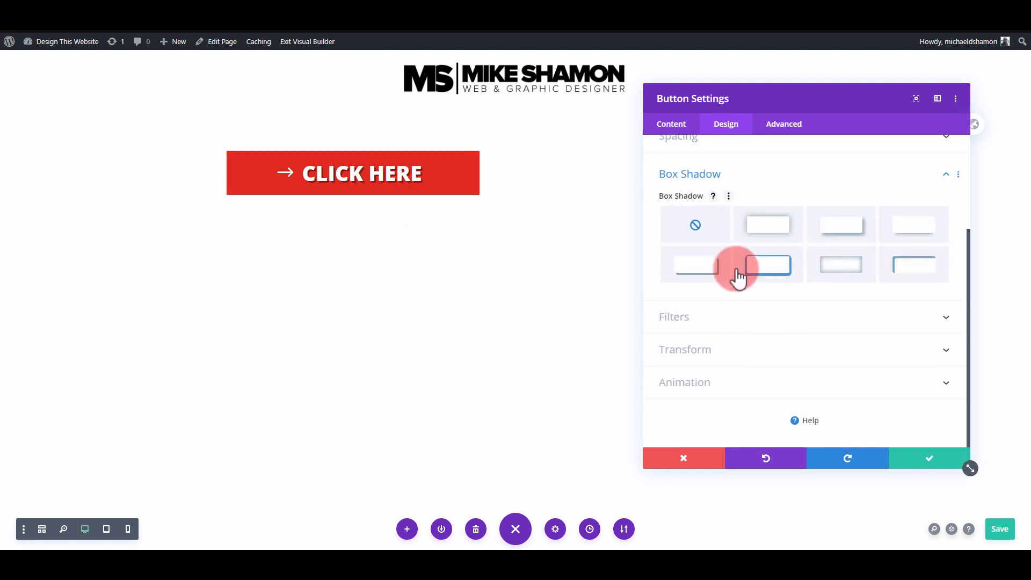
{"action": "left_click", "coordinate": [693, 280]}
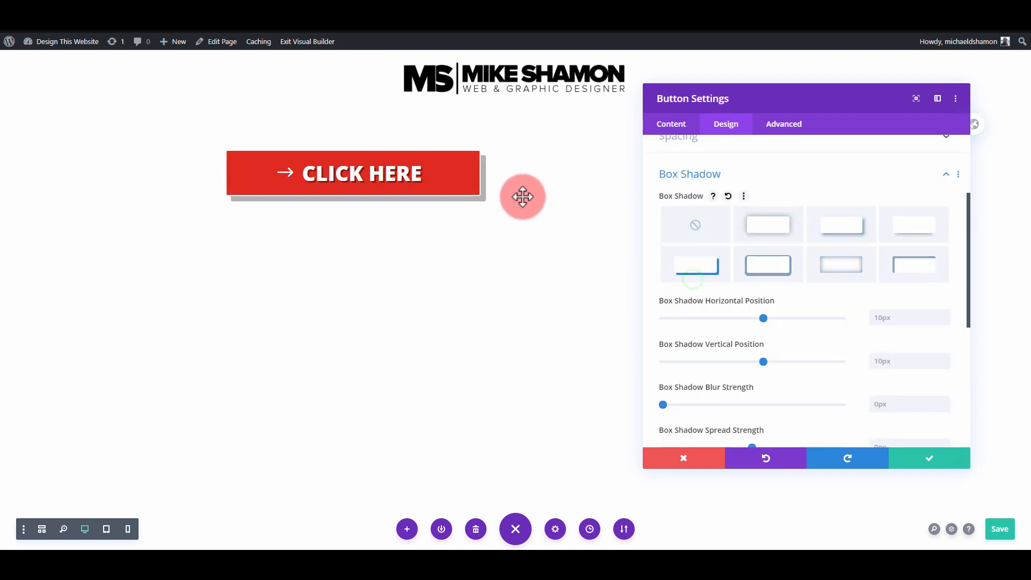
{"action": "left_click", "coordinate": [946, 321]}
{"action": "left_click", "coordinate": [946, 320]}
{"action": "left_click", "coordinate": [946, 321]}
{"action": "left_click", "coordinate": [944, 365]}
{"action": "left_click", "coordinate": [944, 365]}
{"action": "left_click", "coordinate": [944, 366]}
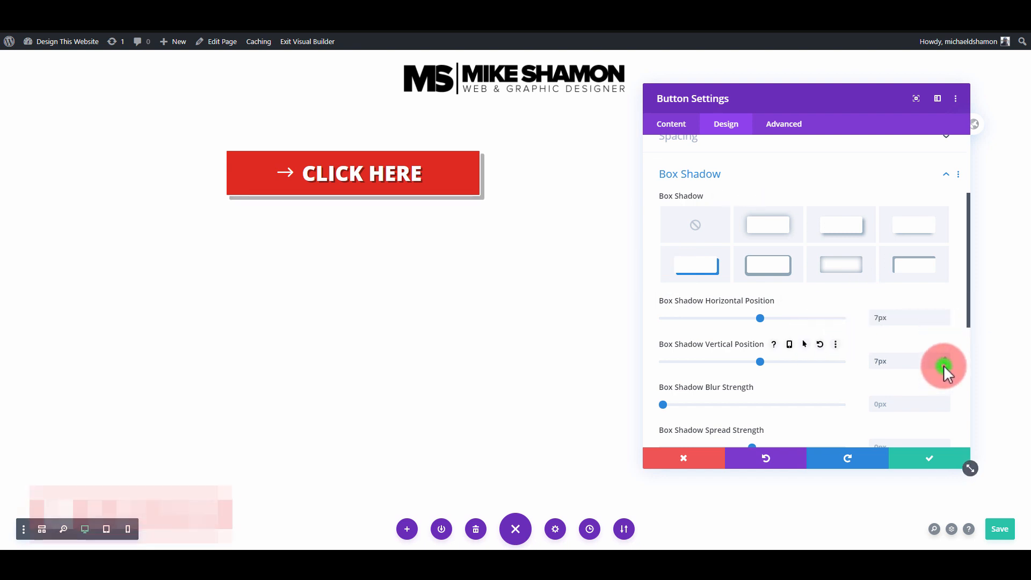
Darken the box shadow by raising its colour opacity to rgba(0,0,0,0.69)
{"action": "scroll", "coordinate": [714, 376], "scroll_direction": "down", "scroll_amount": 3}
{"action": "left_click", "coordinate": [669, 320]}
{"action": "mouse_move", "coordinate": [829, 360]}
{"action": "left_mouse_down"}
{"action": "mouse_move", "coordinate": [831, 370]}
{"action": "mouse_move", "coordinate": [830, 346]}
{"action": "left_mouse_up"}
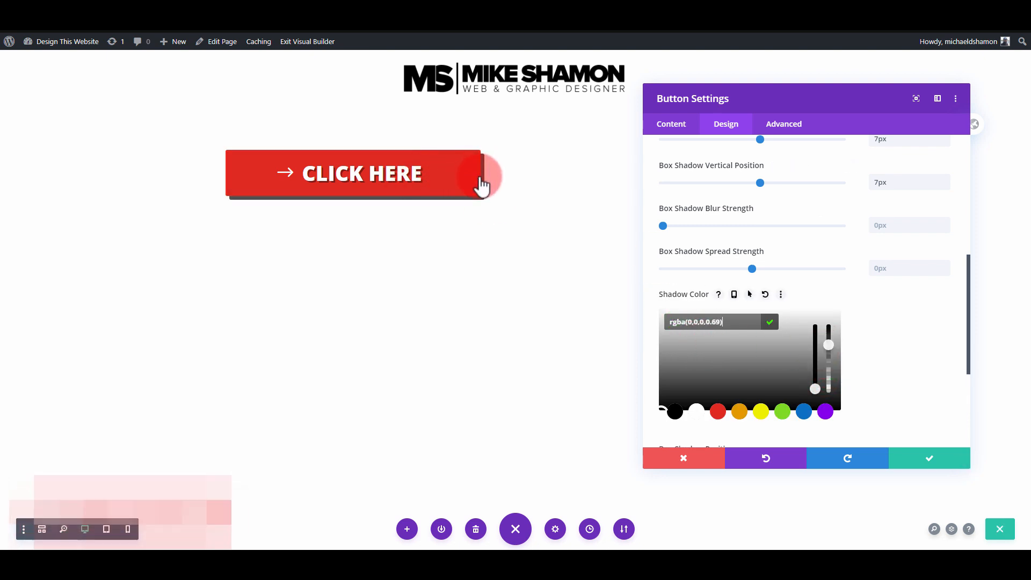
{"action": "scroll", "coordinate": [716, 242], "scroll_direction": "up", "scroll_amount": 4}
{"action": "scroll", "coordinate": [713, 246], "scroll_direction": "up", "scroll_amount": 3}
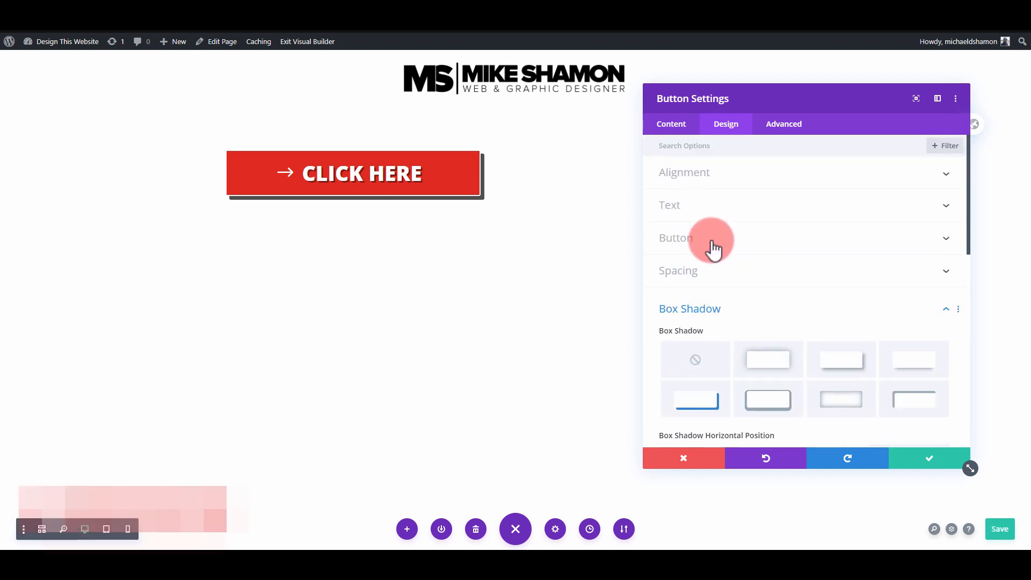
{"action": "scroll", "coordinate": [713, 248], "scroll_direction": "down", "scroll_amount": 6}
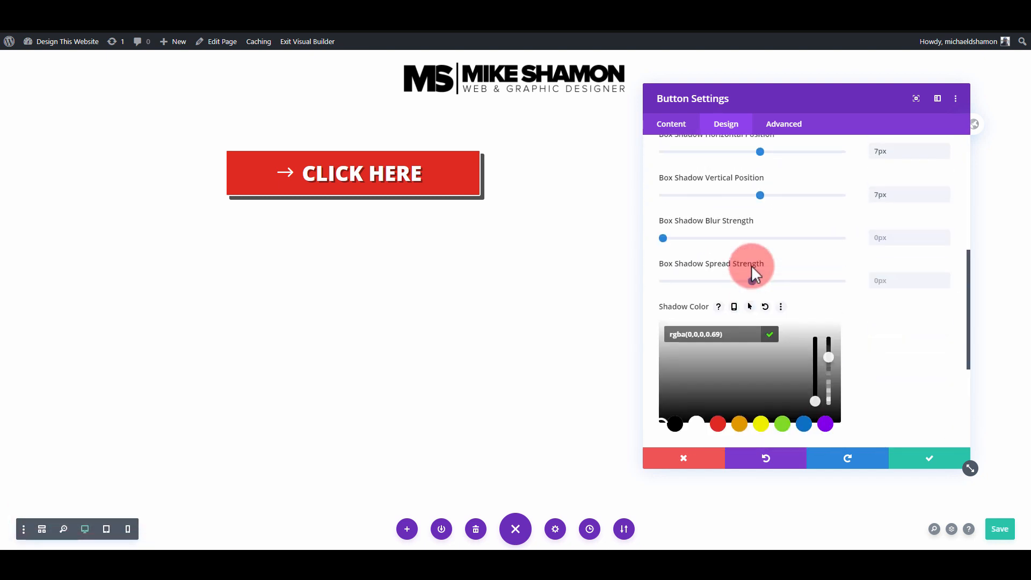
{"action": "scroll", "coordinate": [856, 239], "scroll_direction": "down", "scroll_amount": 2}
{"action": "scroll", "coordinate": [847, 253], "scroll_direction": "up", "scroll_amount": 2}
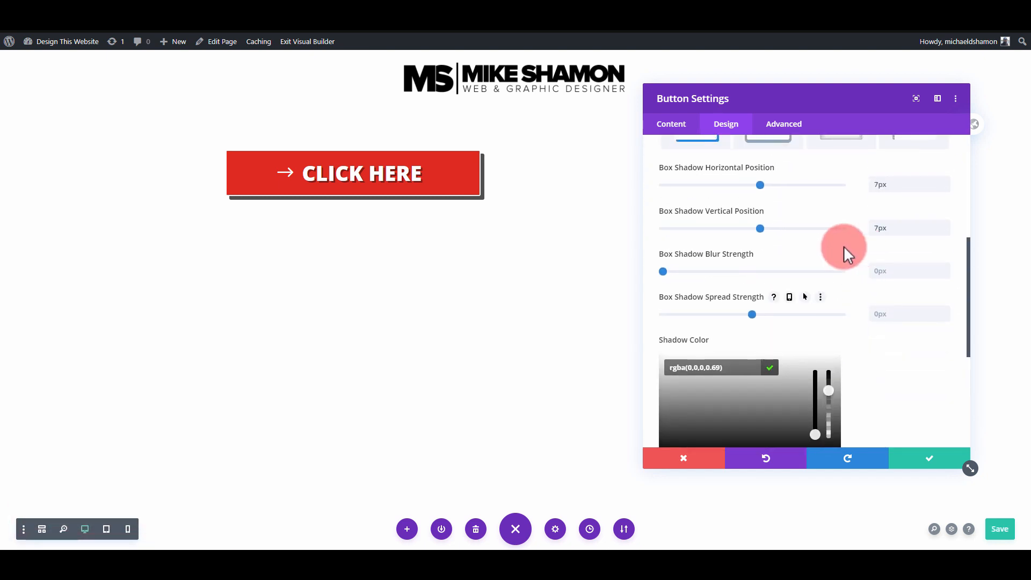
Reduce the button's box shadow horizontal and vertical positions to 6px each
{"action": "left_click", "coordinate": [946, 231]}
{"action": "left_click", "coordinate": [946, 188]}
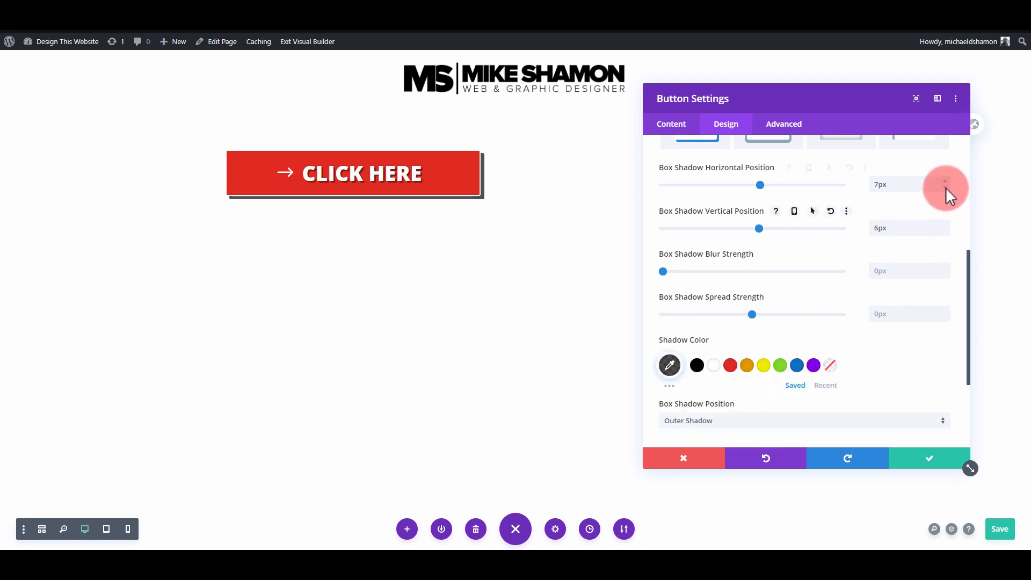
Try border widths of 0px and 1px on the button
{"action": "scroll", "coordinate": [809, 264], "scroll_direction": "up", "scroll_amount": 2}
{"action": "scroll", "coordinate": [808, 264], "scroll_direction": "up", "scroll_amount": 5}
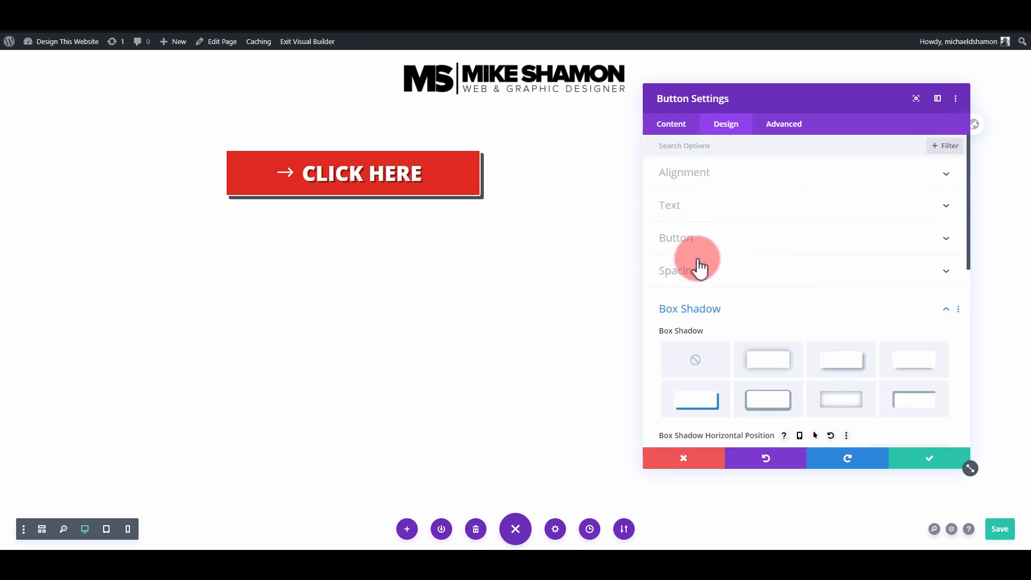
{"action": "left_click", "coordinate": [735, 238]}
{"action": "scroll", "coordinate": [707, 298], "scroll_direction": "down", "scroll_amount": 7}
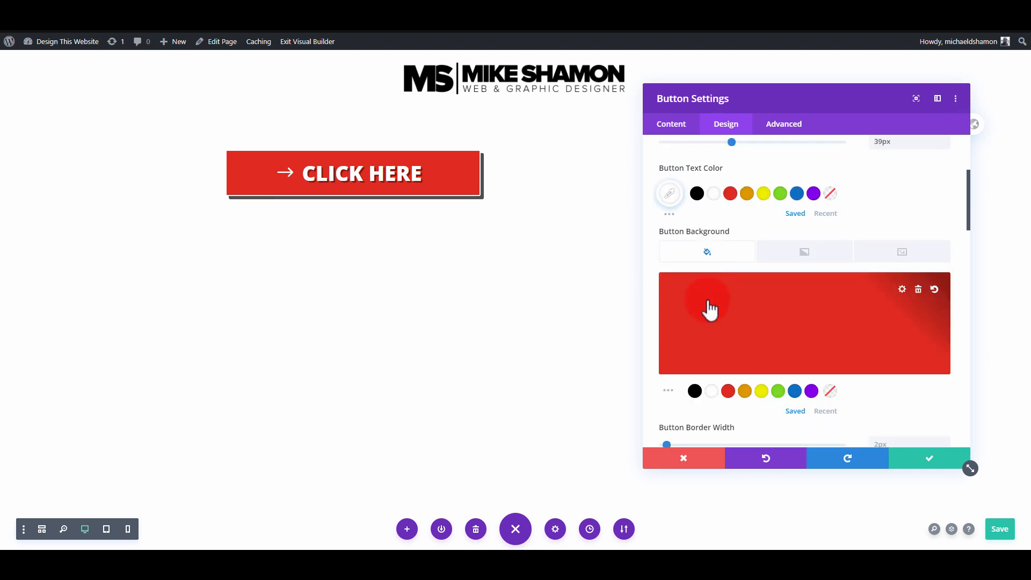
{"action": "left_click_drag", "start_coordinate": [673, 267], "coordinate": [544, 340]}
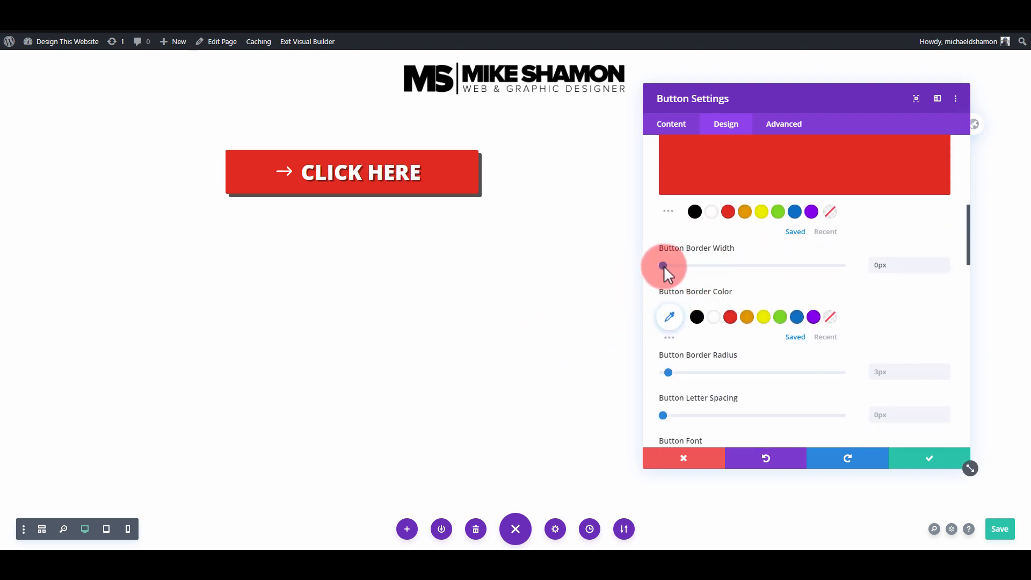
{"action": "left_click_drag", "start_coordinate": [664, 266], "coordinate": [665, 266]}
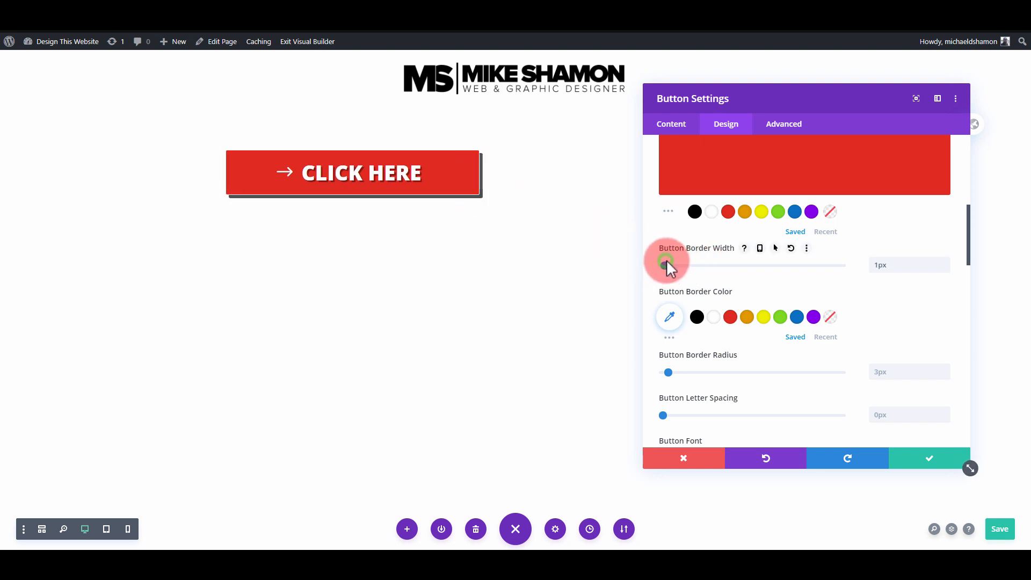
{"action": "left_click_drag", "start_coordinate": [668, 266], "coordinate": [665, 266]}
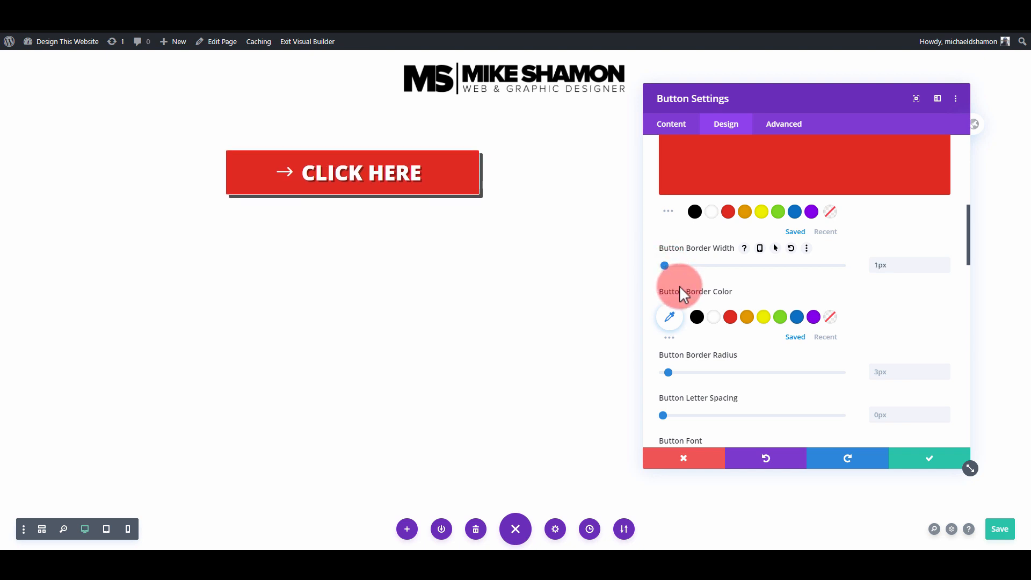
Set the button border width to 2px and accept the button settings
{"action": "left_click_drag", "start_coordinate": [888, 263], "coordinate": [851, 264]}
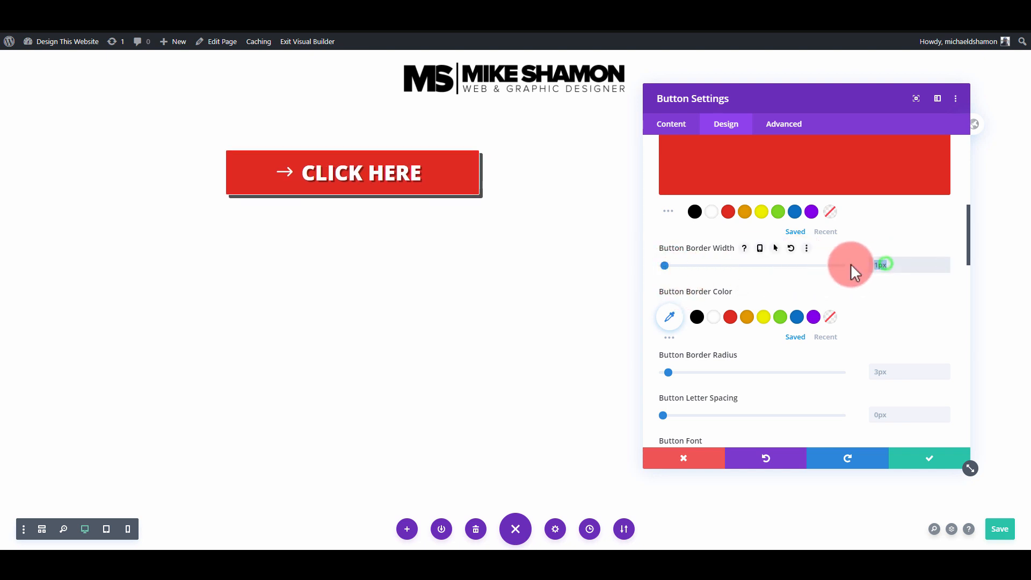
{"action": "type", "text": "2"}
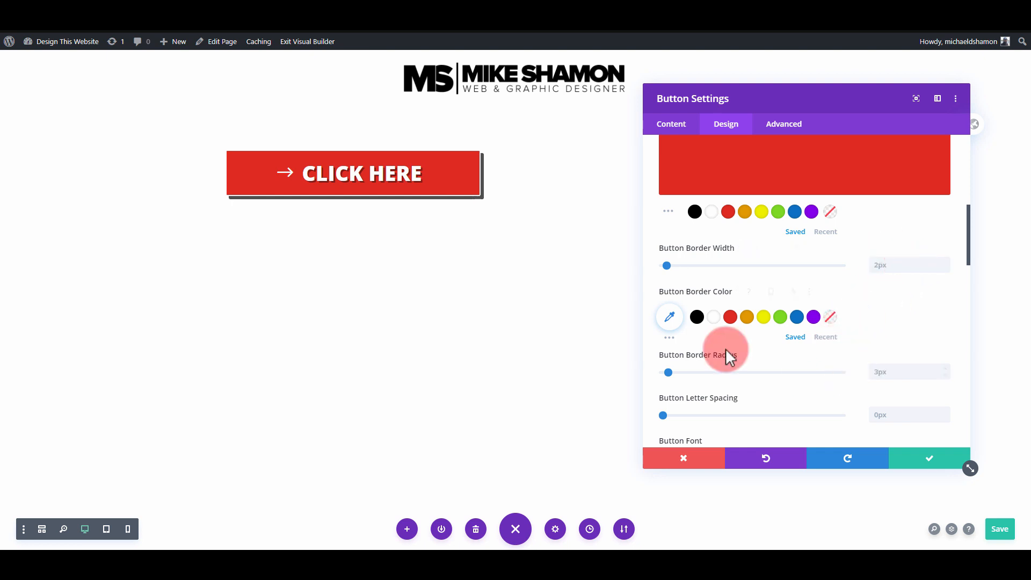
{"action": "left_click", "coordinate": [916, 459]}
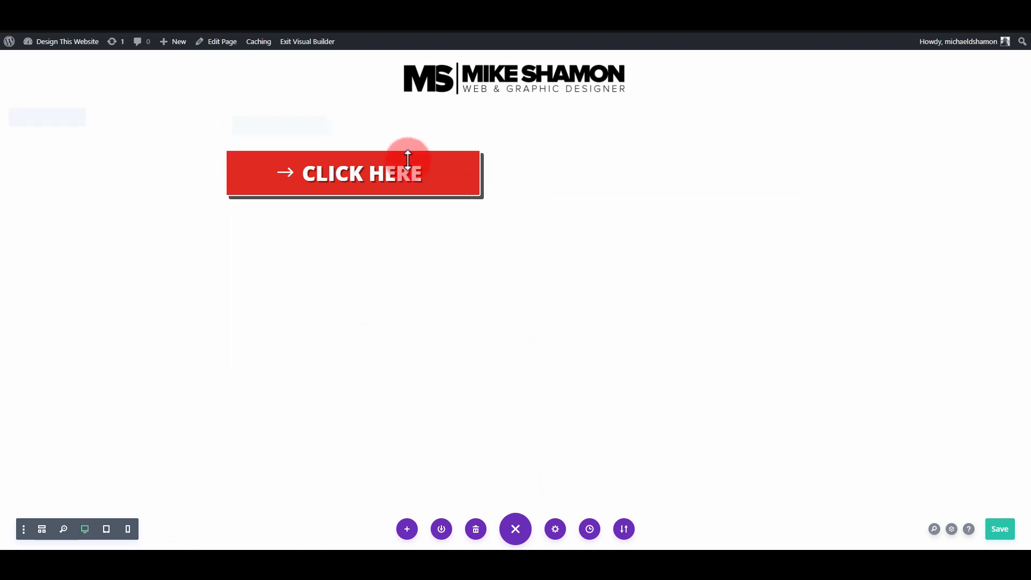
Reopen the button's design settings and enable hover-state options for the button background
{"action": "left_click", "coordinate": [501, 154]}
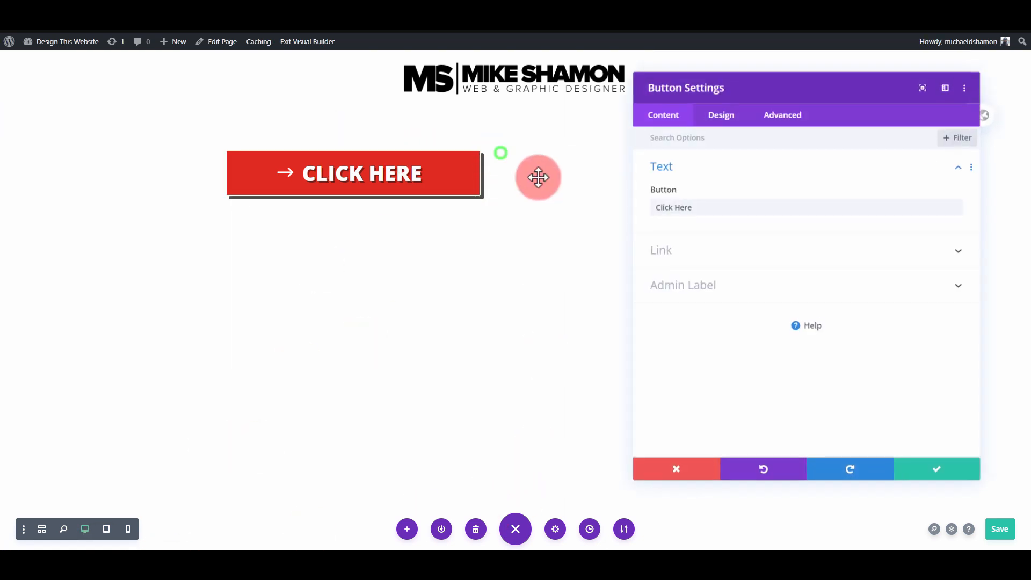
{"action": "left_click", "coordinate": [728, 126]}
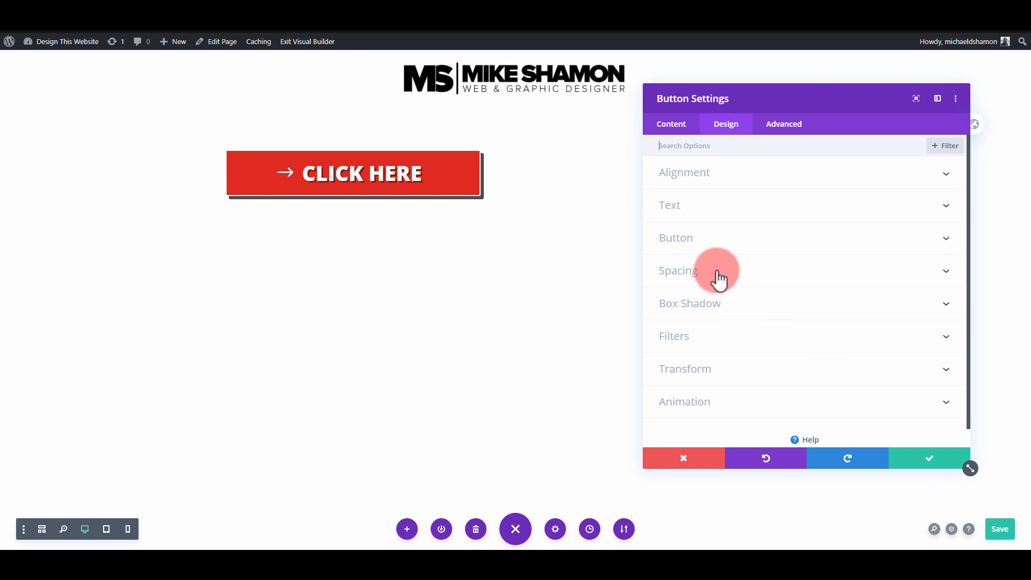
{"action": "left_click", "coordinate": [716, 243]}
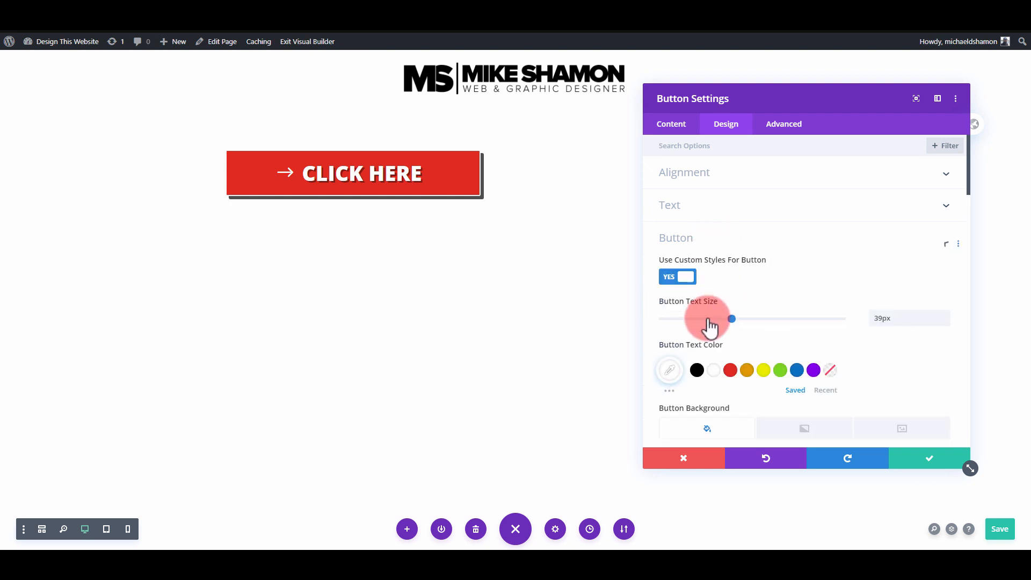
{"action": "scroll", "coordinate": [710, 326], "scroll_direction": "down", "scroll_amount": 4}
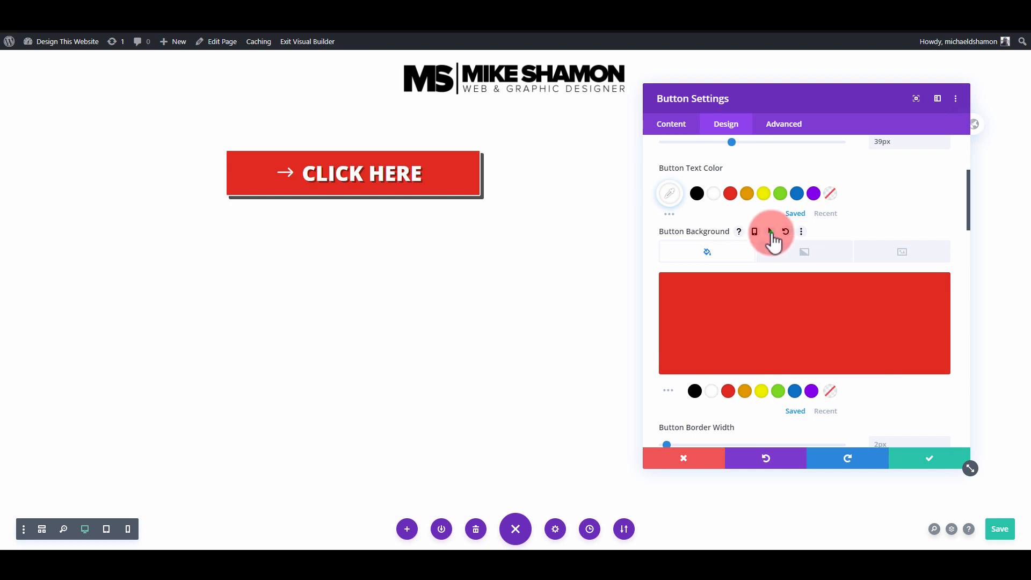
{"action": "left_click", "coordinate": [771, 232]}
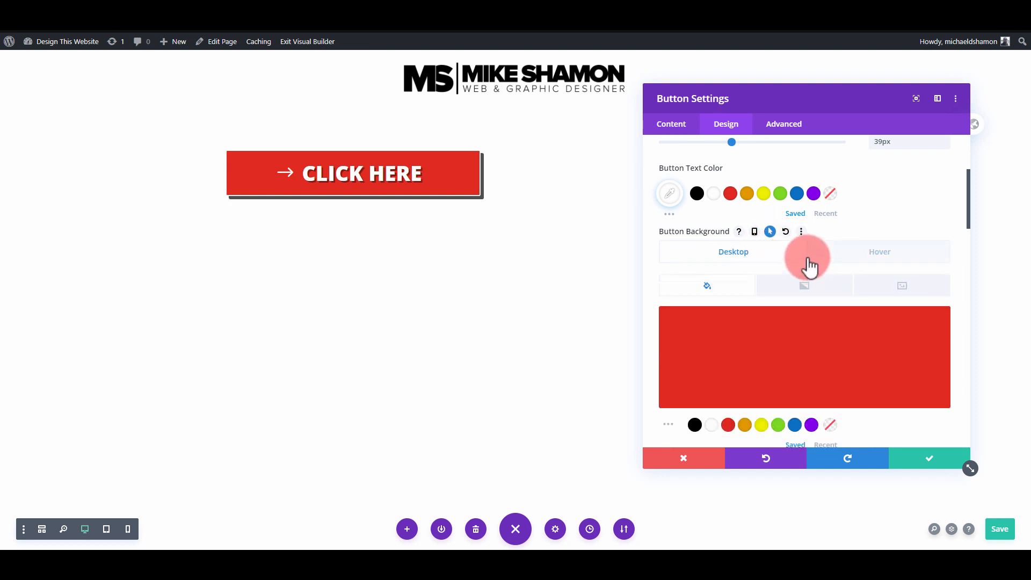
Set the button's hover background to the lighter red #e04f47
{"action": "left_click", "coordinate": [851, 259]}
{"action": "left_click", "coordinate": [860, 261]}
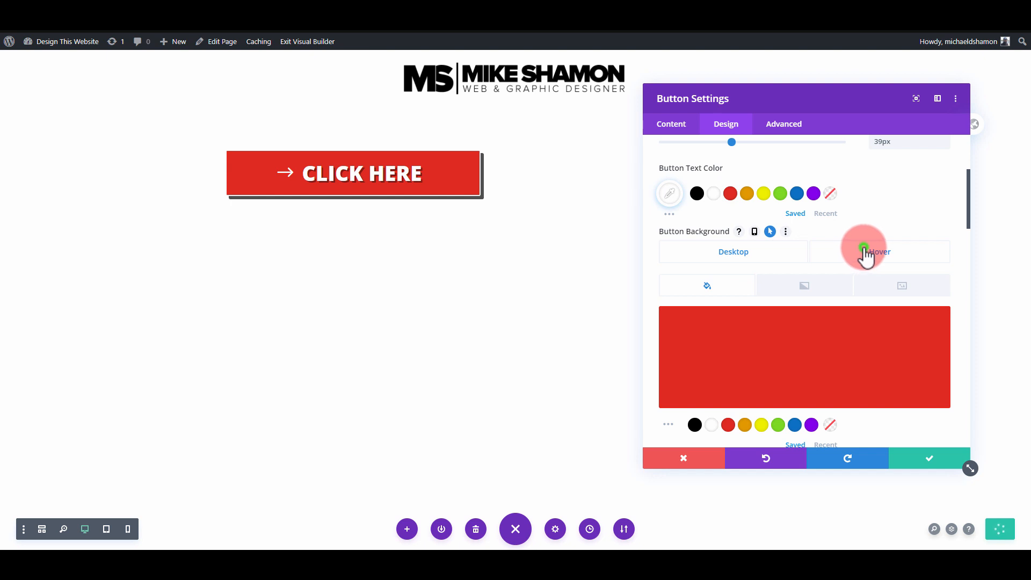
{"action": "left_click", "coordinate": [863, 249]}
{"action": "scroll", "coordinate": [834, 268], "scroll_direction": "down", "scroll_amount": 2}
{"action": "left_click", "coordinate": [811, 266]}
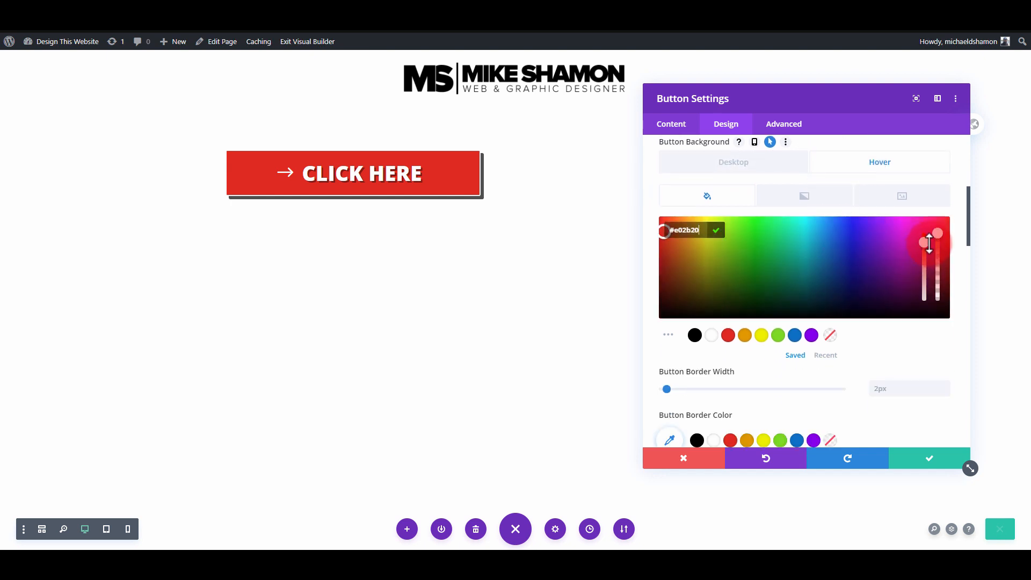
{"action": "mouse_move", "coordinate": [923, 241]}
{"action": "left_mouse_down"}
{"action": "mouse_move", "coordinate": [924, 269]}
{"action": "mouse_move", "coordinate": [925, 260]}
{"action": "left_mouse_up"}
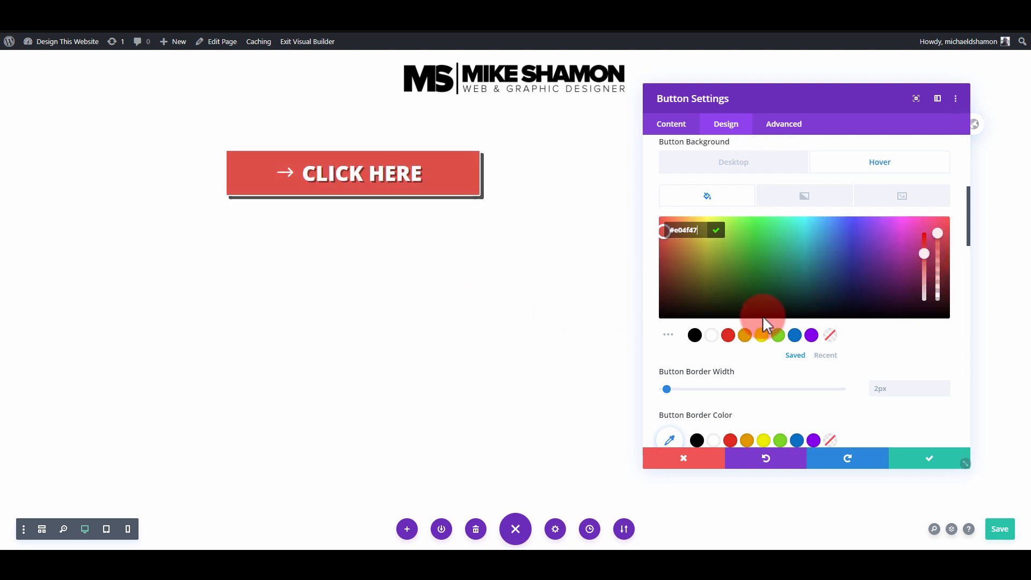
Accept the button settings and save the page
{"action": "scroll", "coordinate": [745, 366], "scroll_direction": "down", "scroll_amount": 8}
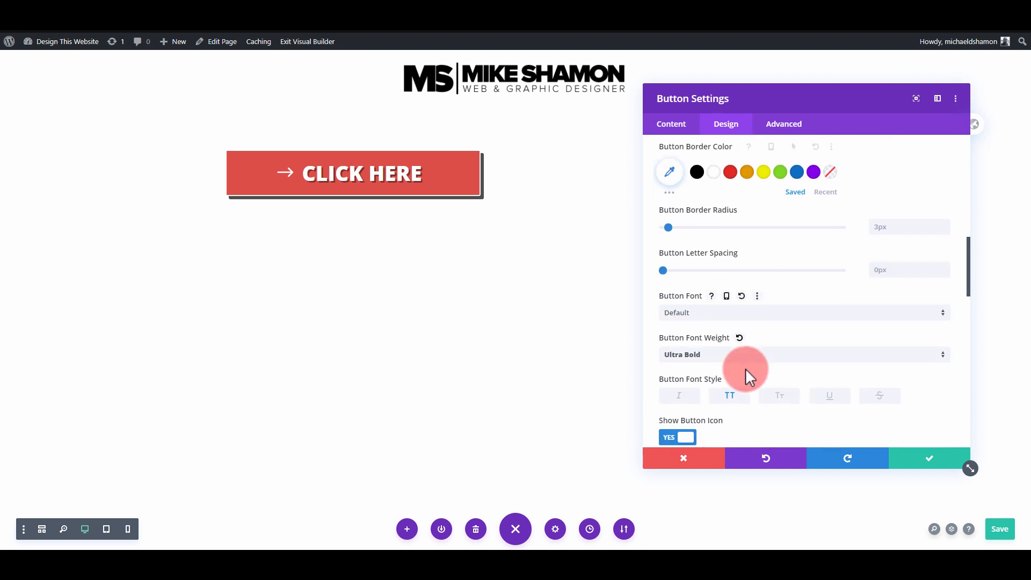
{"action": "scroll", "coordinate": [747, 377], "scroll_direction": "down", "scroll_amount": 6}
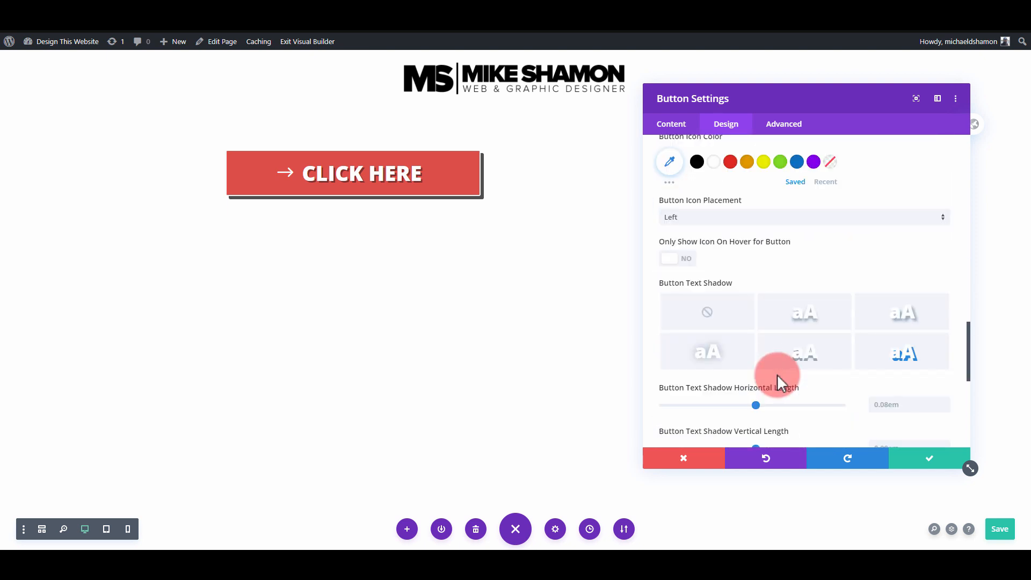
{"action": "scroll", "coordinate": [778, 375], "scroll_direction": "down", "scroll_amount": 4}
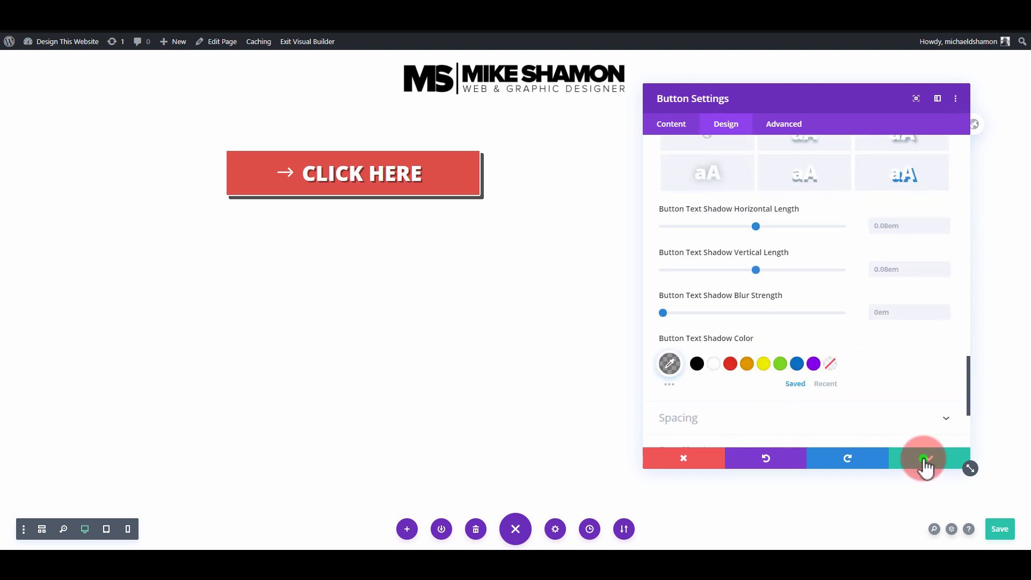
{"action": "left_click", "coordinate": [925, 463]}
{"action": "left_click", "coordinate": [1008, 534]}
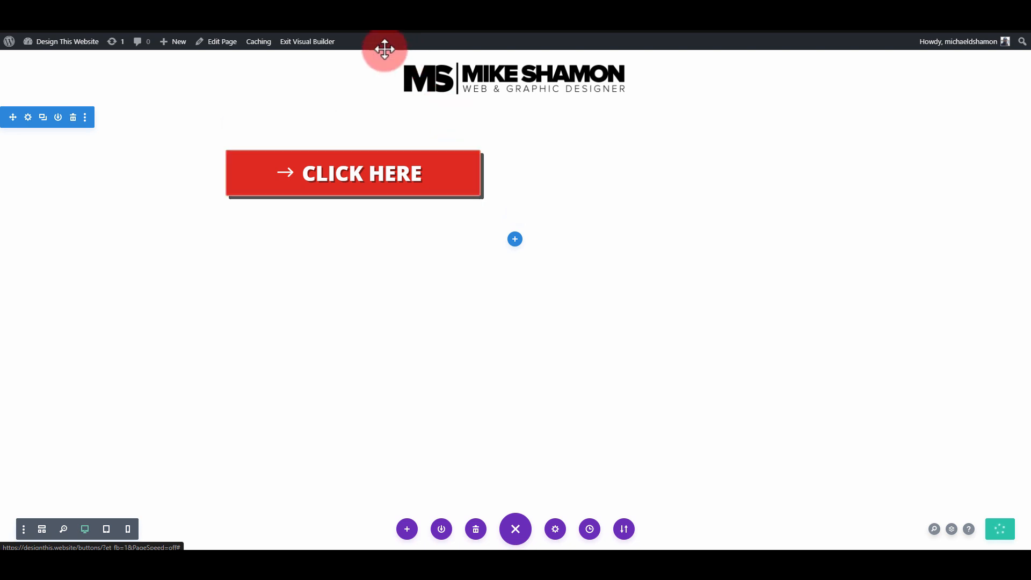
Exit the visual builder to check the button's hover colour on the live page, and re-enable the builder
{"action": "left_click", "coordinate": [293, 47]}
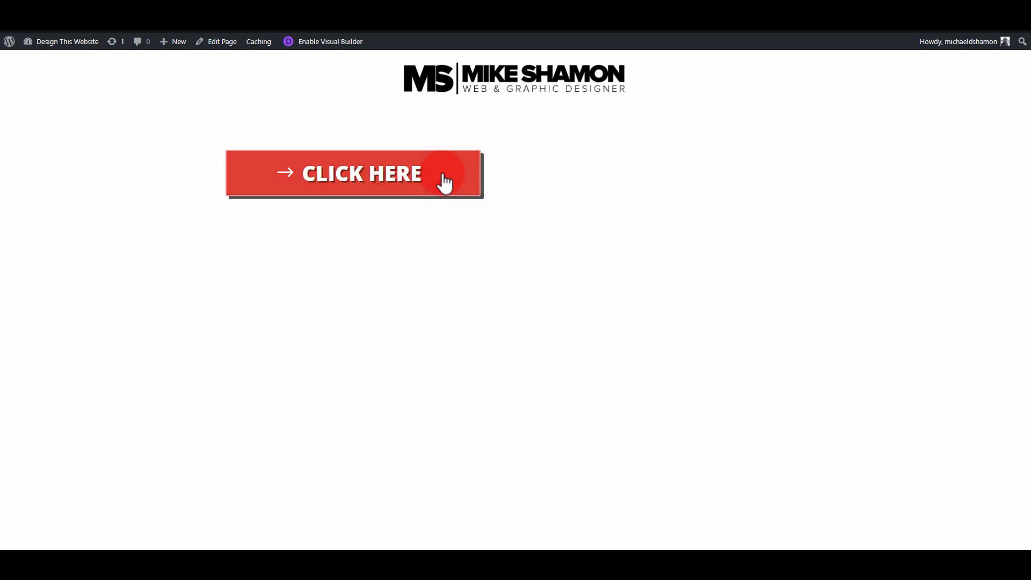
{"action": "left_click", "coordinate": [332, 43]}
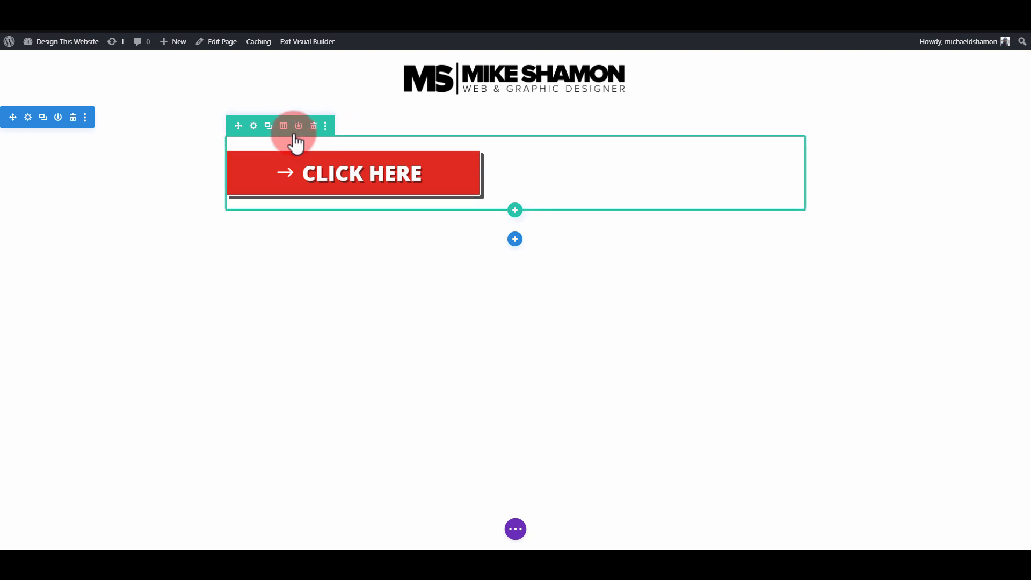
Duplicate the section containing the button and open the design settings of the copied button
{"action": "left_click", "coordinate": [43, 118]}
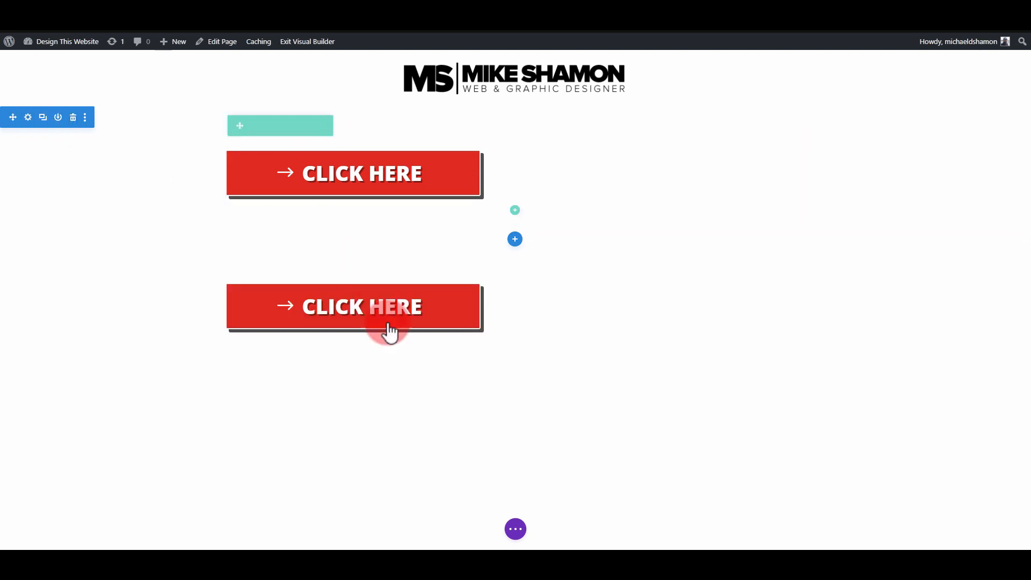
{"action": "left_click", "coordinate": [498, 290]}
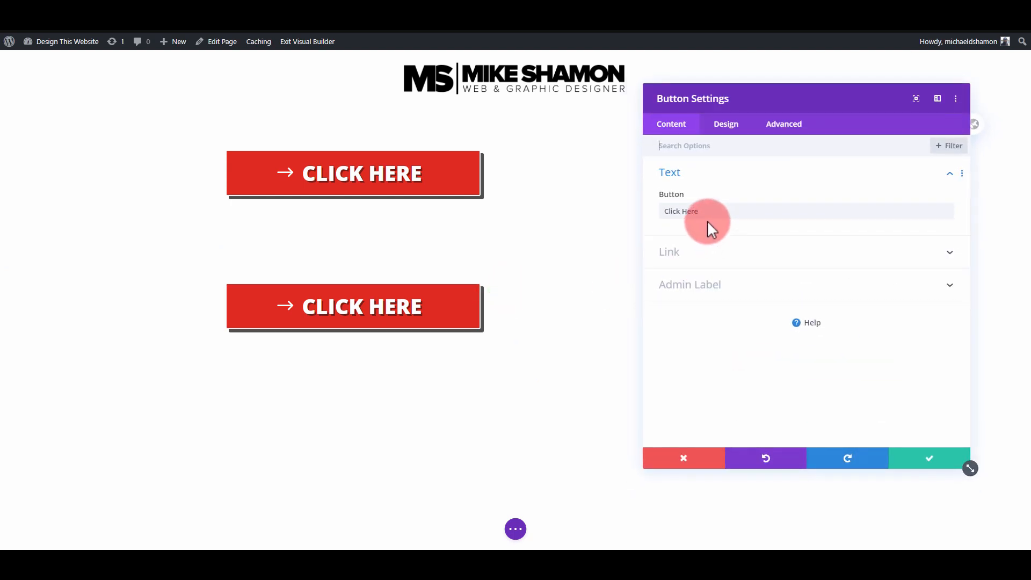
{"action": "left_click", "coordinate": [722, 135]}
Apply the soft box shadow preset that surrounds all edges to the copied button
{"action": "scroll", "coordinate": [714, 258], "scroll_direction": "down", "scroll_amount": 1}
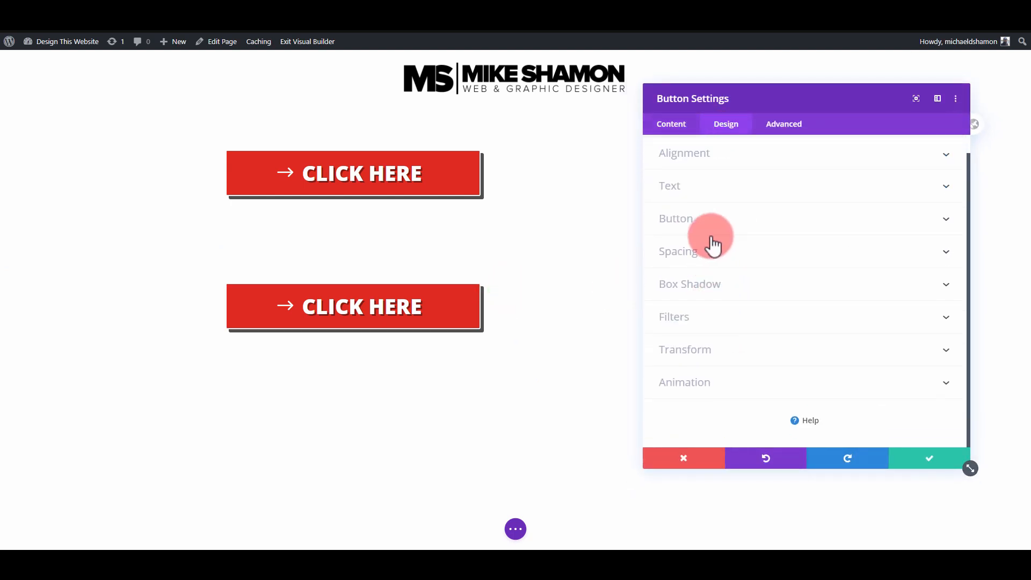
{"action": "left_click", "coordinate": [714, 226]}
{"action": "scroll", "coordinate": [744, 319], "scroll_direction": "down", "scroll_amount": 5}
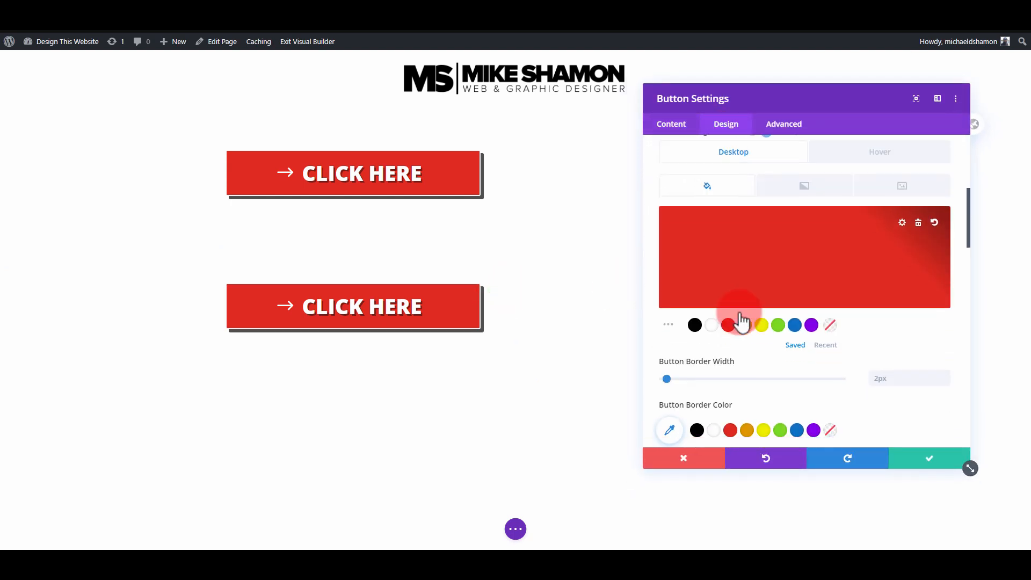
{"action": "scroll", "coordinate": [739, 315], "scroll_direction": "down", "scroll_amount": 15}
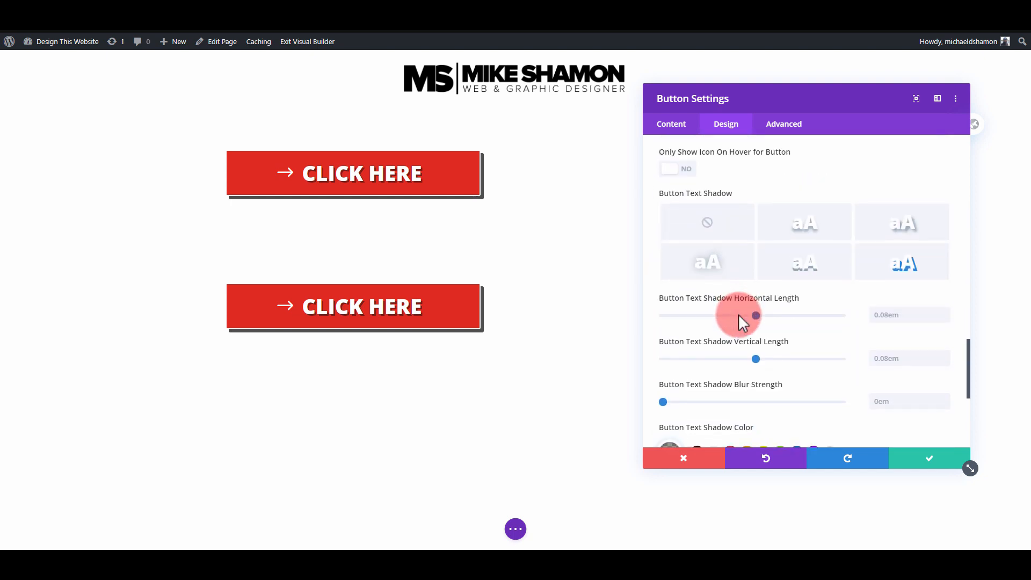
{"action": "scroll", "coordinate": [863, 299], "scroll_direction": "down", "scroll_amount": 5}
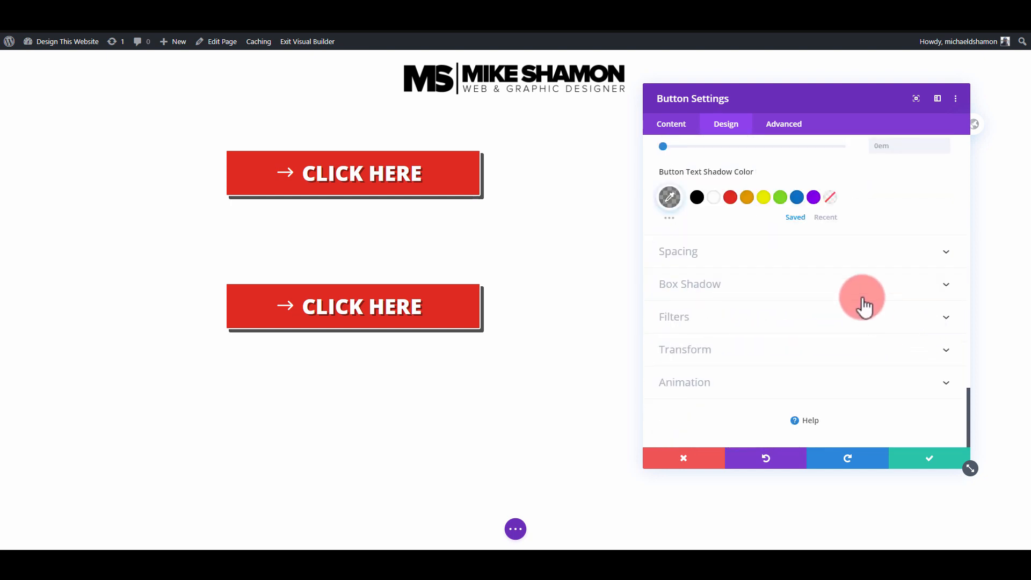
{"action": "left_click", "coordinate": [798, 299]}
{"action": "scroll", "coordinate": [913, 314], "scroll_direction": "down", "scroll_amount": 3}
{"action": "scroll", "coordinate": [900, 263], "scroll_direction": "up", "scroll_amount": 3}
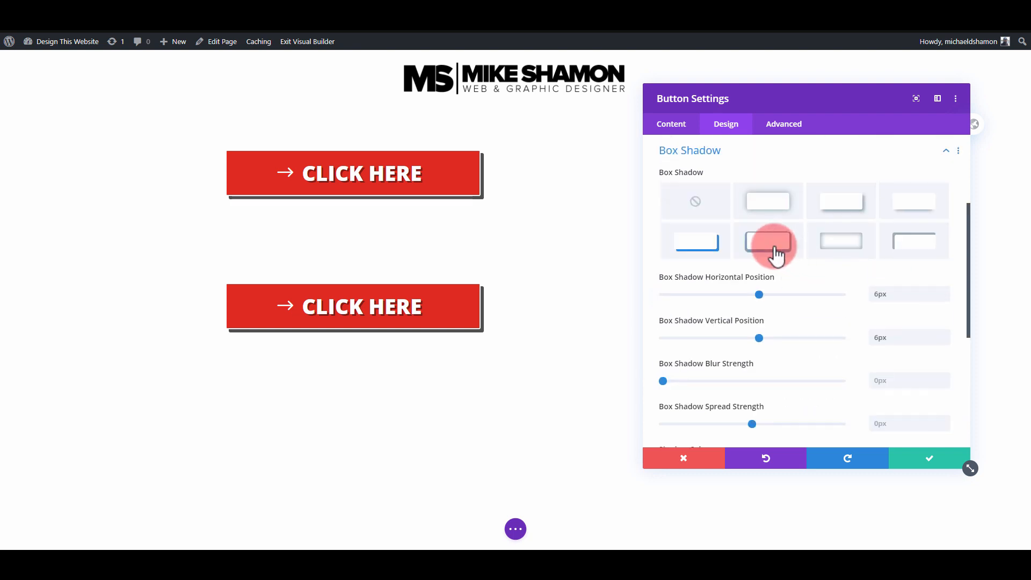
{"action": "left_click", "coordinate": [759, 215]}
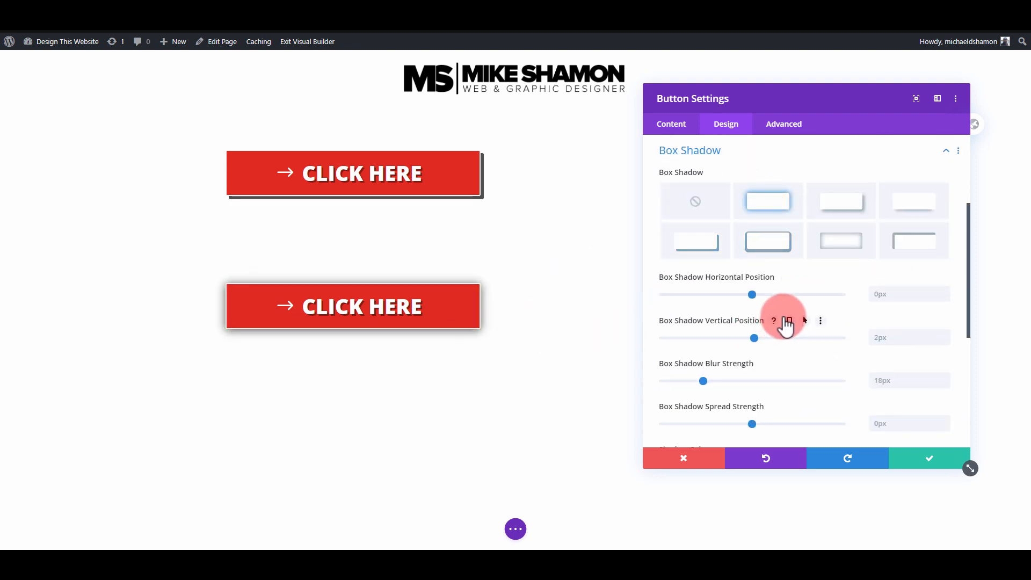
Set the copied button's border width to 0px and its border radius to 100px
{"action": "scroll", "coordinate": [785, 325], "scroll_direction": "up", "scroll_amount": 3}
{"action": "left_click", "coordinate": [702, 237]}
{"action": "scroll", "coordinate": [689, 272], "scroll_direction": "down", "scroll_amount": 3}
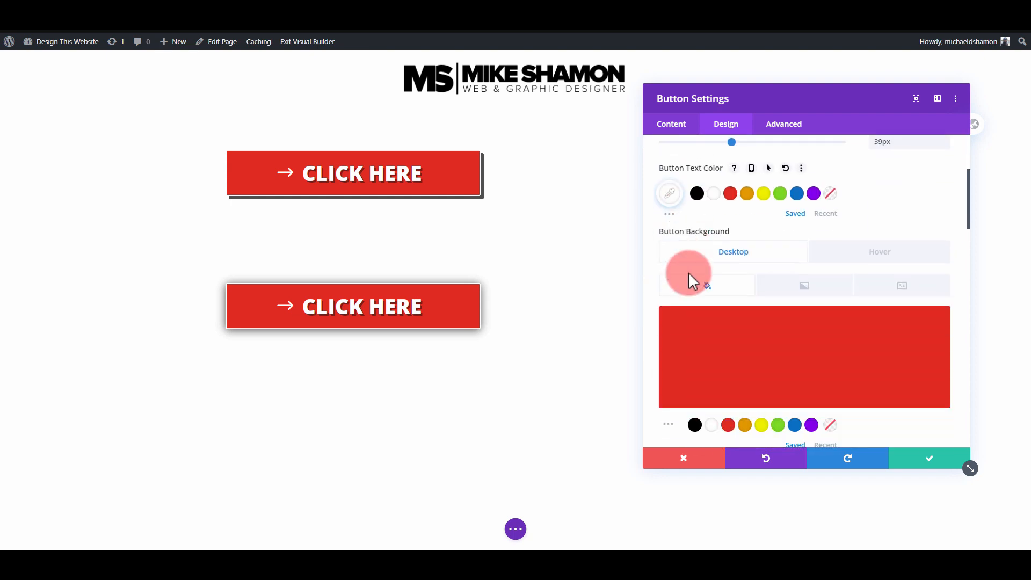
{"action": "scroll", "coordinate": [688, 274], "scroll_direction": "down", "scroll_amount": 5}
{"action": "left_click_drag", "start_coordinate": [666, 210], "coordinate": [649, 215]}
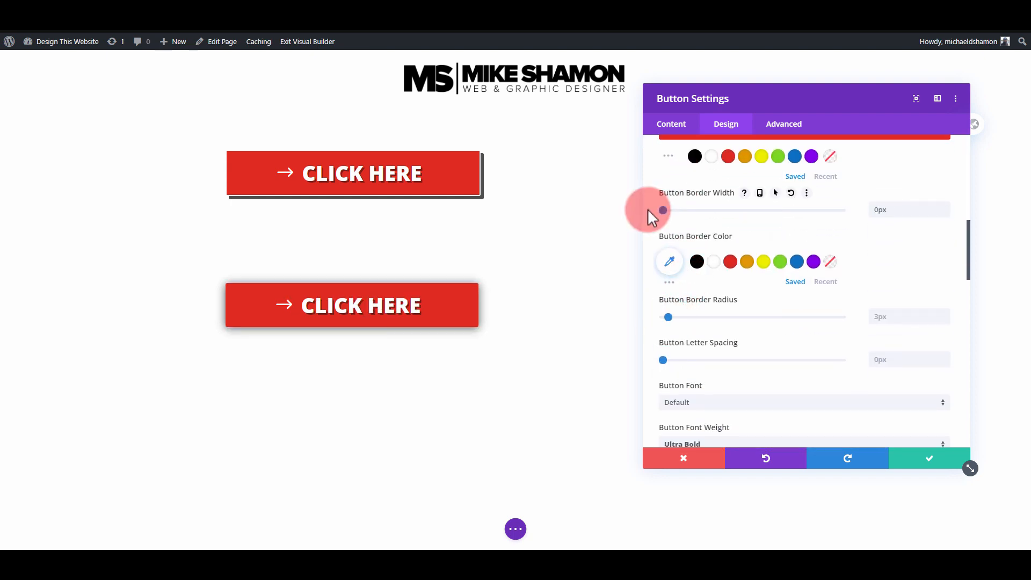
{"action": "left_click", "coordinate": [668, 317]}
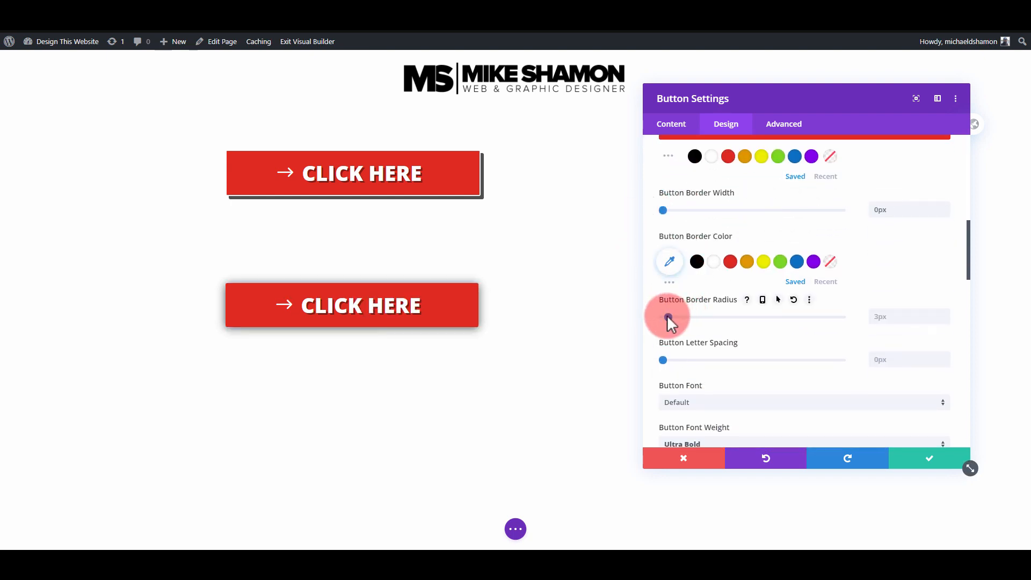
{"action": "left_click_drag", "start_coordinate": [668, 318], "coordinate": [881, 325]}
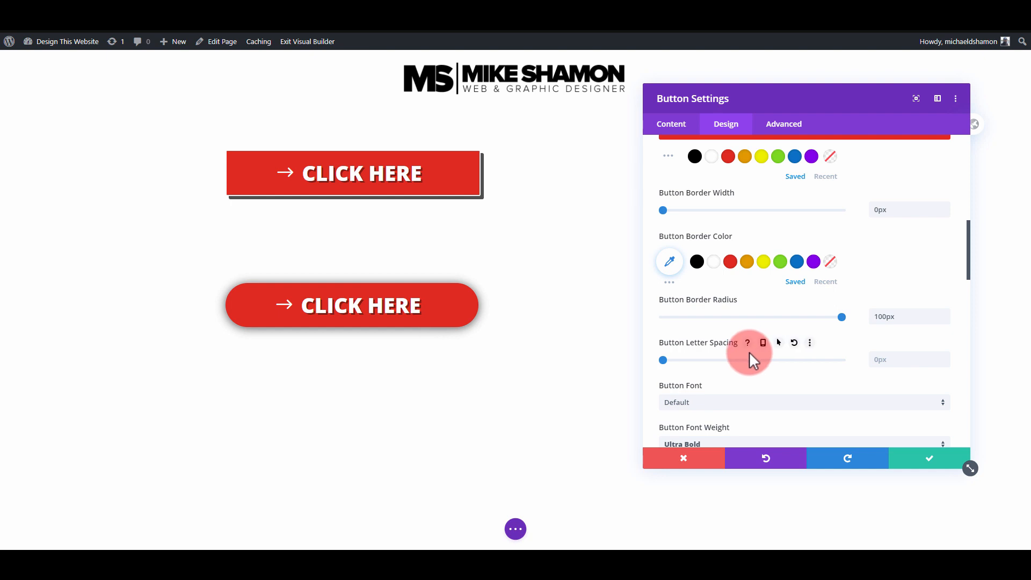
Change the rounded button's icon to a checked box and give the button a 1px black border
{"action": "scroll", "coordinate": [748, 353], "scroll_direction": "down", "scroll_amount": 3}
{"action": "scroll", "coordinate": [747, 355], "scroll_direction": "down", "scroll_amount": 2}
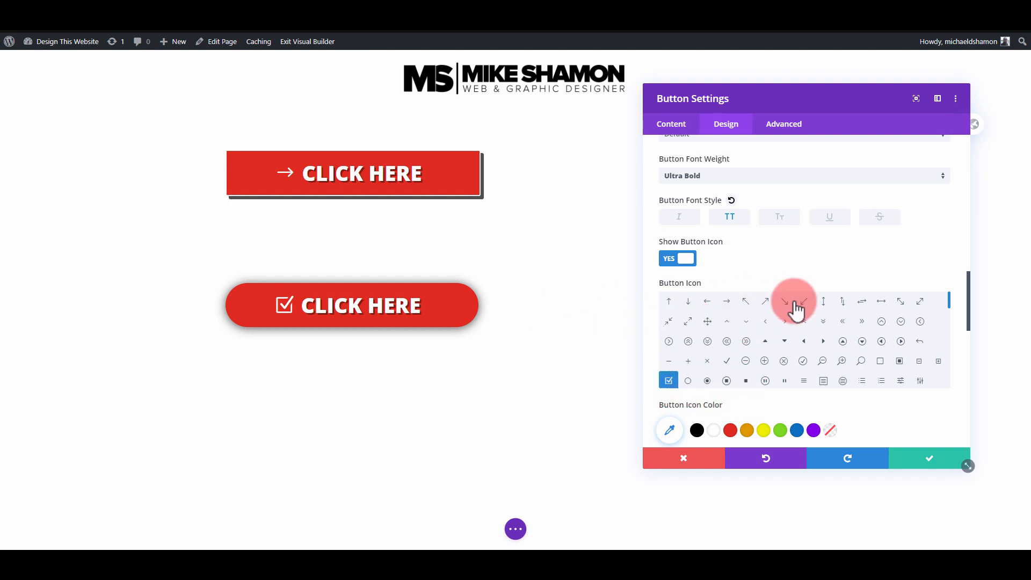
{"action": "scroll", "coordinate": [720, 292], "scroll_direction": "up", "scroll_amount": 6}
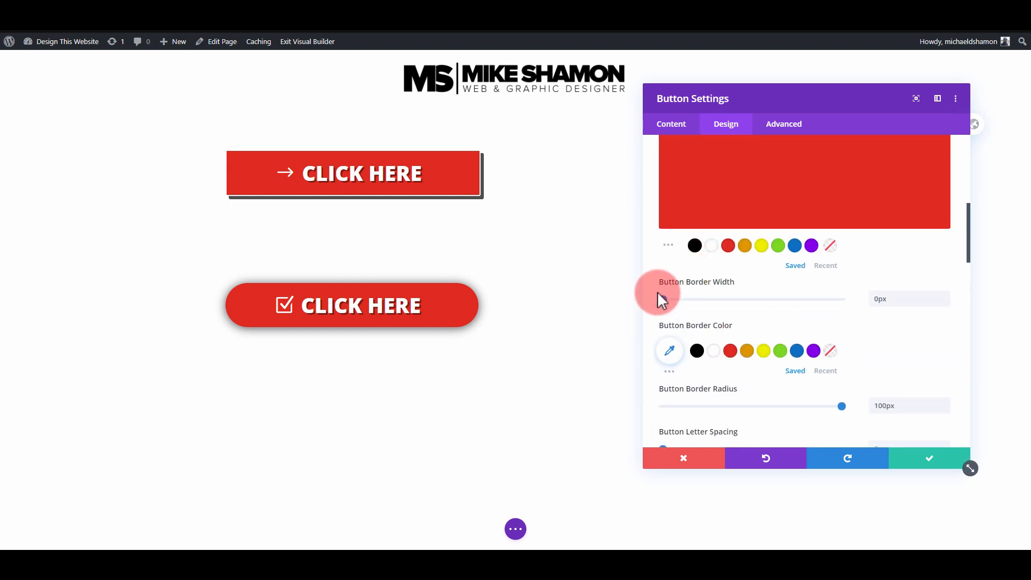
{"action": "left_click_drag", "start_coordinate": [661, 300], "coordinate": [666, 301]}
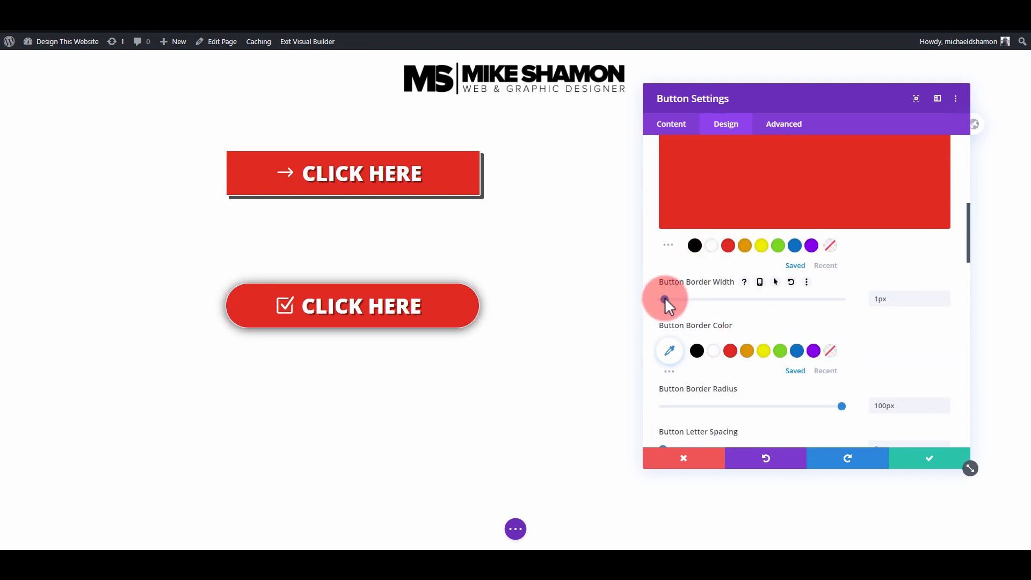
{"action": "left_click", "coordinate": [696, 351]}
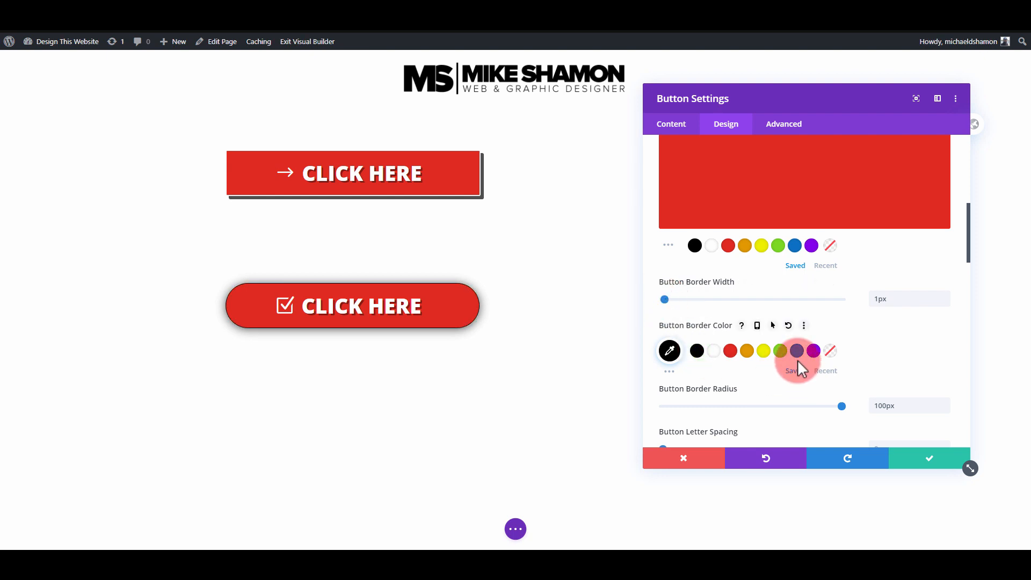
Reduce the rounded button's box shadow blur strength to 7px and save the module settings
{"action": "scroll", "coordinate": [790, 360], "scroll_direction": "down", "scroll_amount": 2}
{"action": "scroll", "coordinate": [773, 359], "scroll_direction": "down", "scroll_amount": 15}
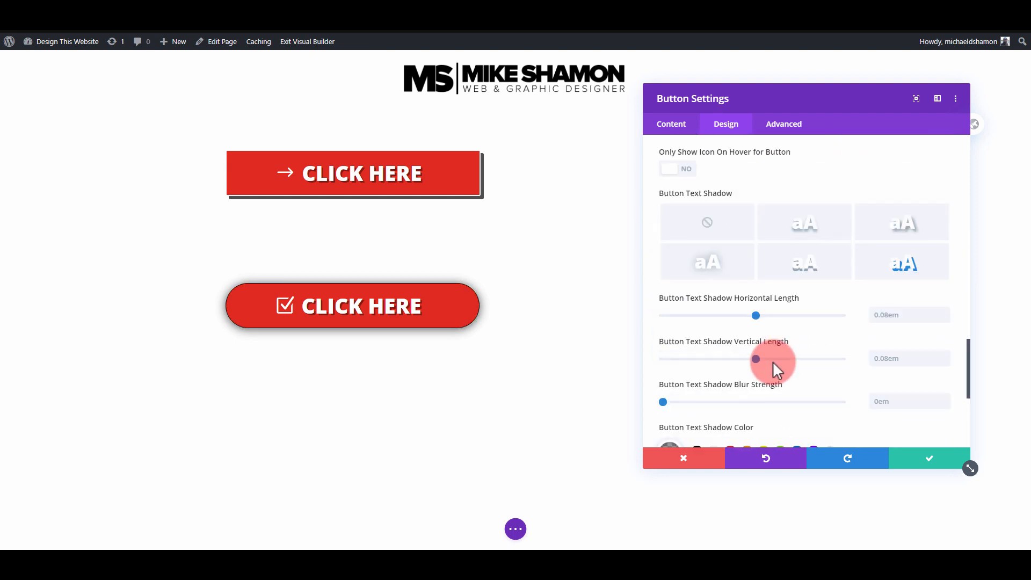
{"action": "scroll", "coordinate": [772, 361], "scroll_direction": "down", "scroll_amount": 3}
{"action": "left_click", "coordinate": [739, 361]}
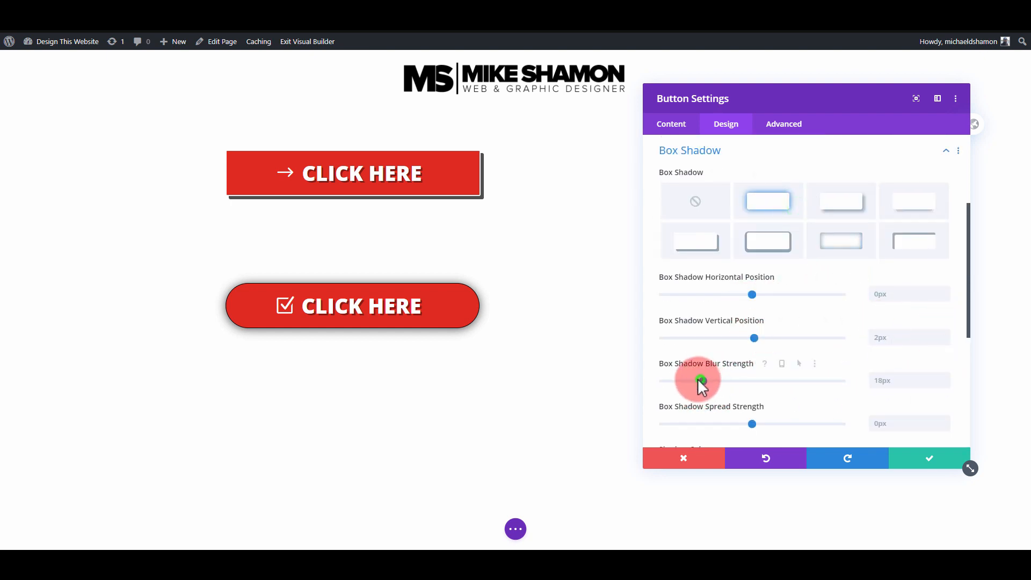
{"action": "left_click_drag", "start_coordinate": [687, 379], "coordinate": [681, 379]}
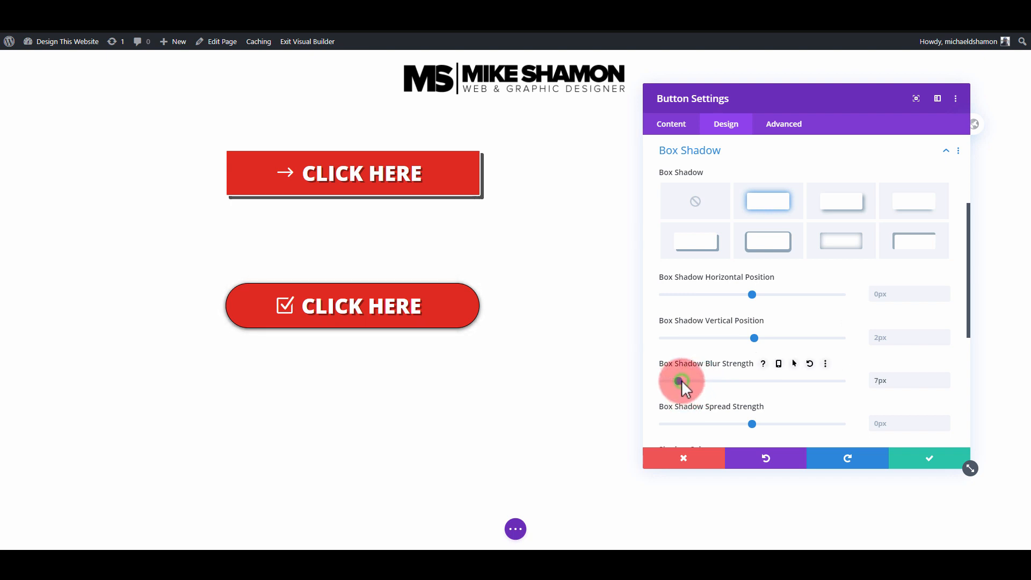
{"action": "left_click", "coordinate": [925, 455]}
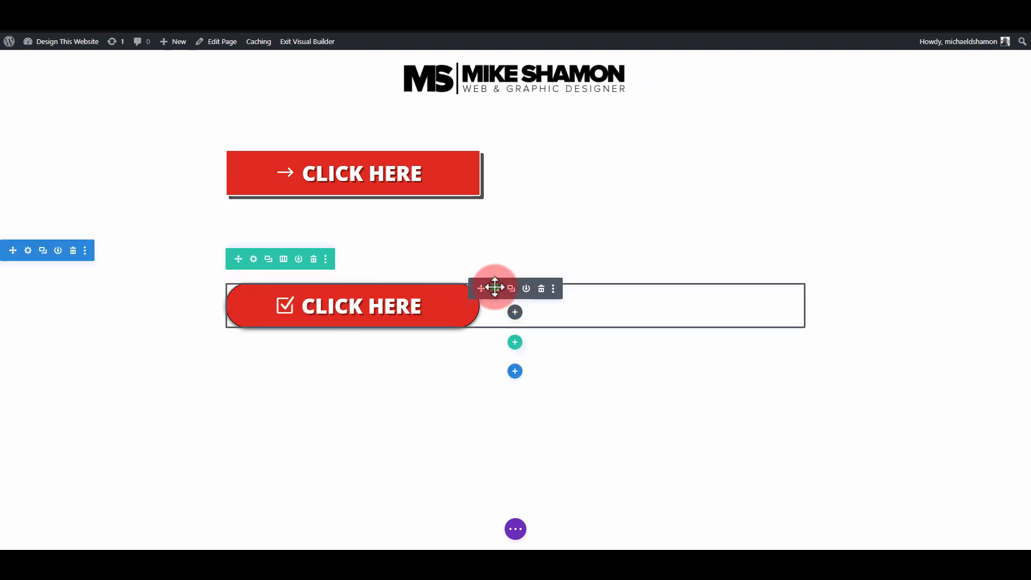
Reopen the rounded button's design settings and change its hover background to a brighter, more saturated red
{"action": "left_click", "coordinate": [494, 288]}
{"action": "left_click", "coordinate": [726, 124]}
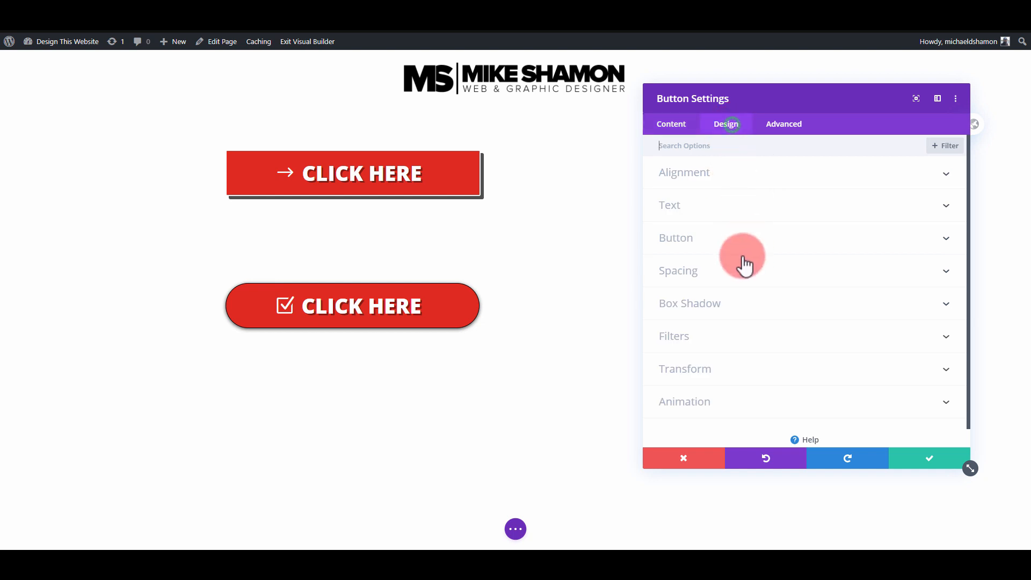
{"action": "left_click", "coordinate": [731, 240]}
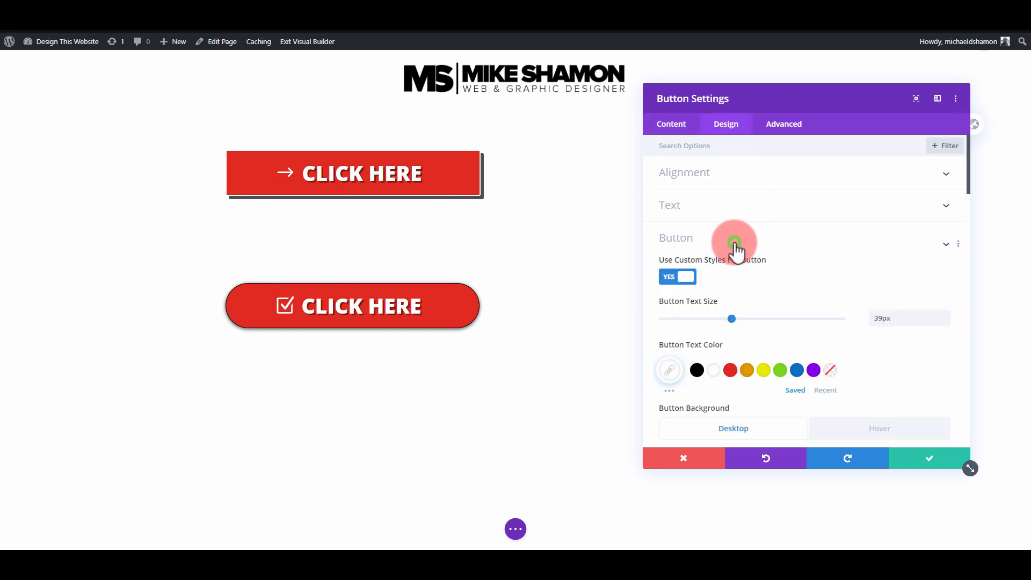
{"action": "scroll", "coordinate": [736, 307], "scroll_direction": "down", "scroll_amount": 2}
{"action": "left_click", "coordinate": [846, 252]}
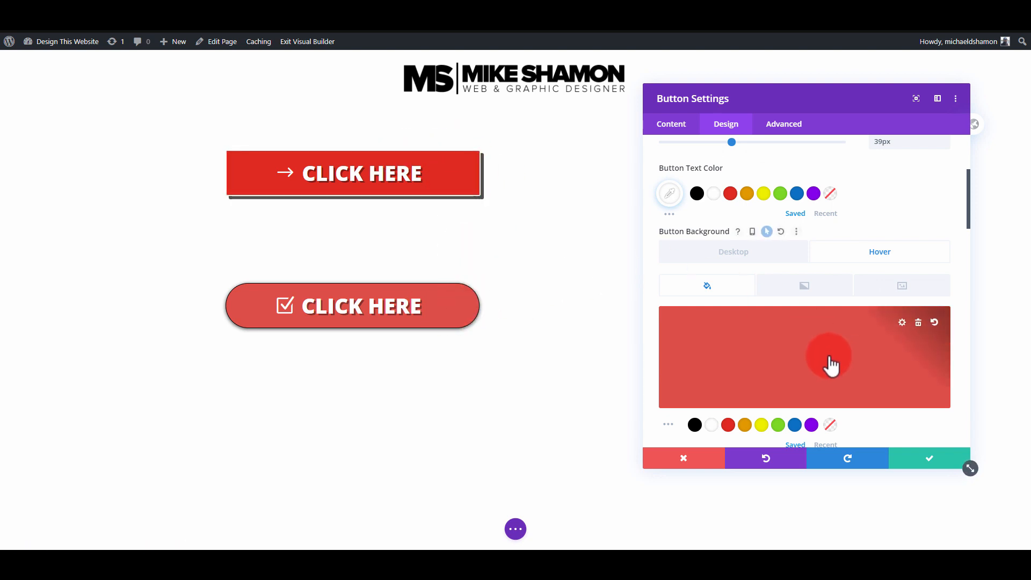
{"action": "scroll", "coordinate": [828, 352], "scroll_direction": "down", "scroll_amount": 2}
{"action": "scroll", "coordinate": [732, 335], "scroll_direction": "down", "scroll_amount": 8}
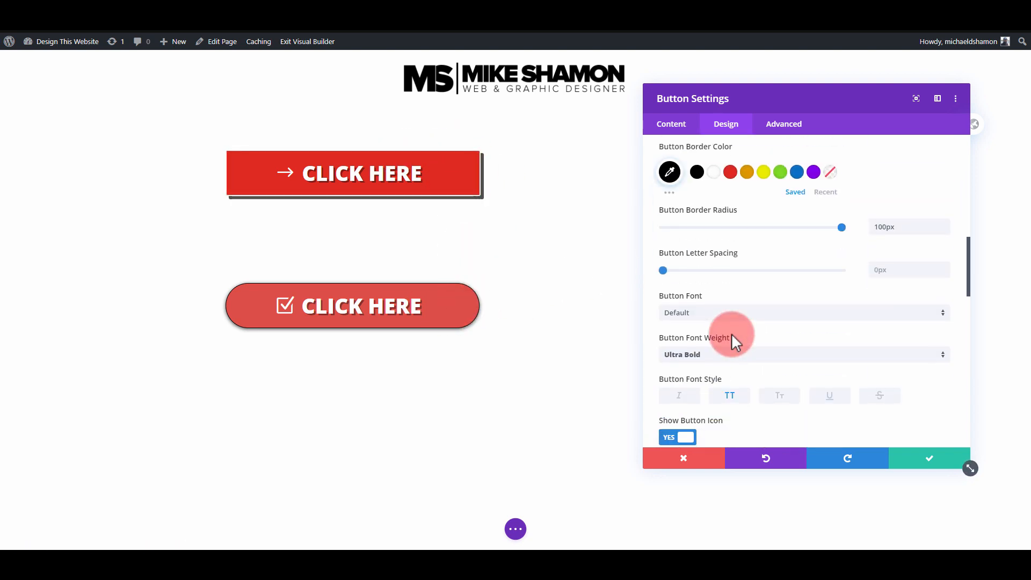
{"action": "scroll", "coordinate": [731, 334], "scroll_direction": "down", "scroll_amount": 3}
{"action": "scroll", "coordinate": [732, 334], "scroll_direction": "up", "scroll_amount": 14}
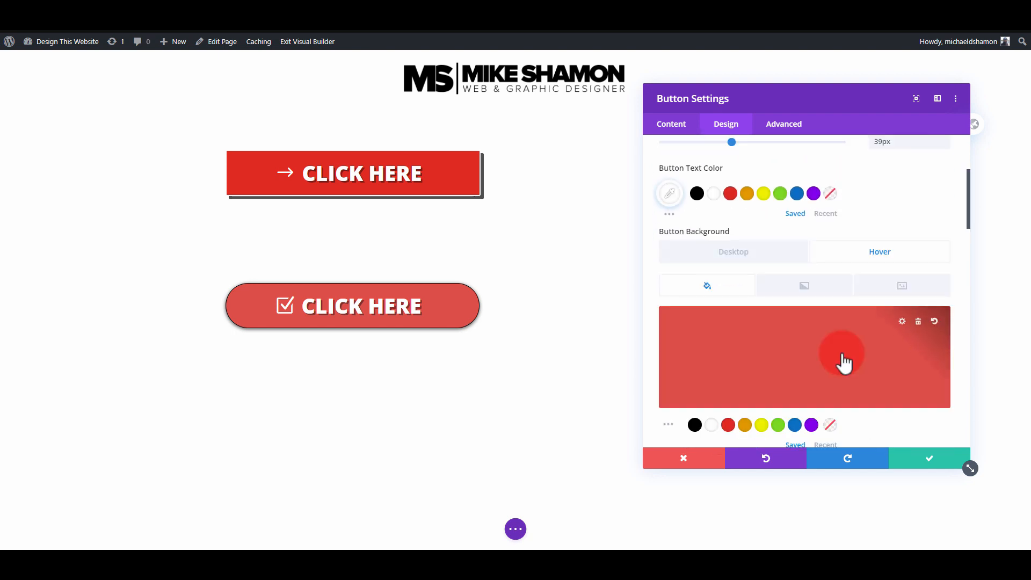
{"action": "left_click", "coordinate": [841, 352]}
{"action": "left_click_drag", "start_coordinate": [924, 343], "coordinate": [926, 302]}
Enable a hover state for the box shadow blur strength, set the hover value to 17px, and save the module settings
{"action": "scroll", "coordinate": [894, 363], "scroll_direction": "down", "scroll_amount": 5}
{"action": "scroll", "coordinate": [892, 360], "scroll_direction": "down", "scroll_amount": 10}
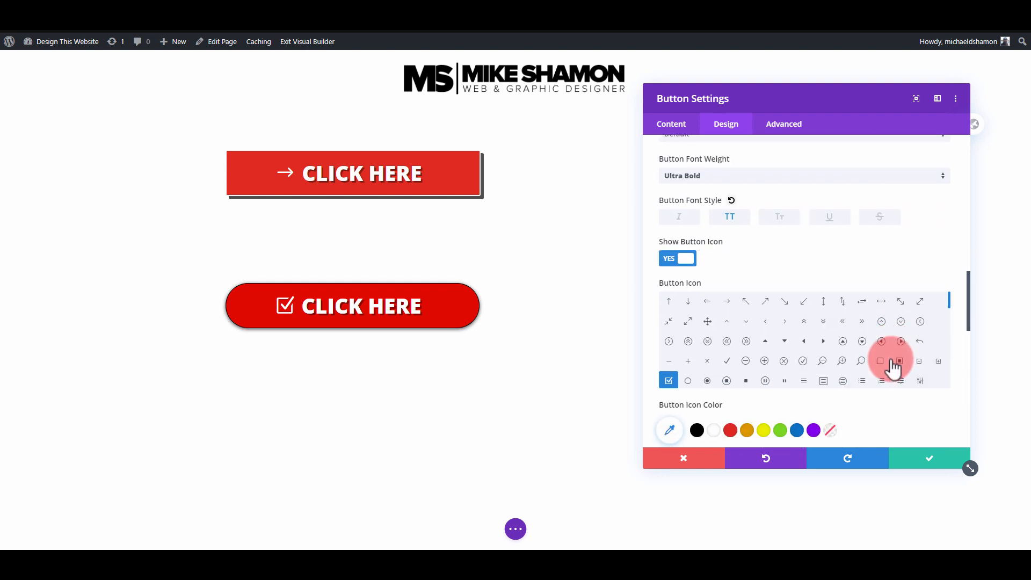
{"action": "scroll", "coordinate": [890, 359], "scroll_direction": "down", "scroll_amount": 8}
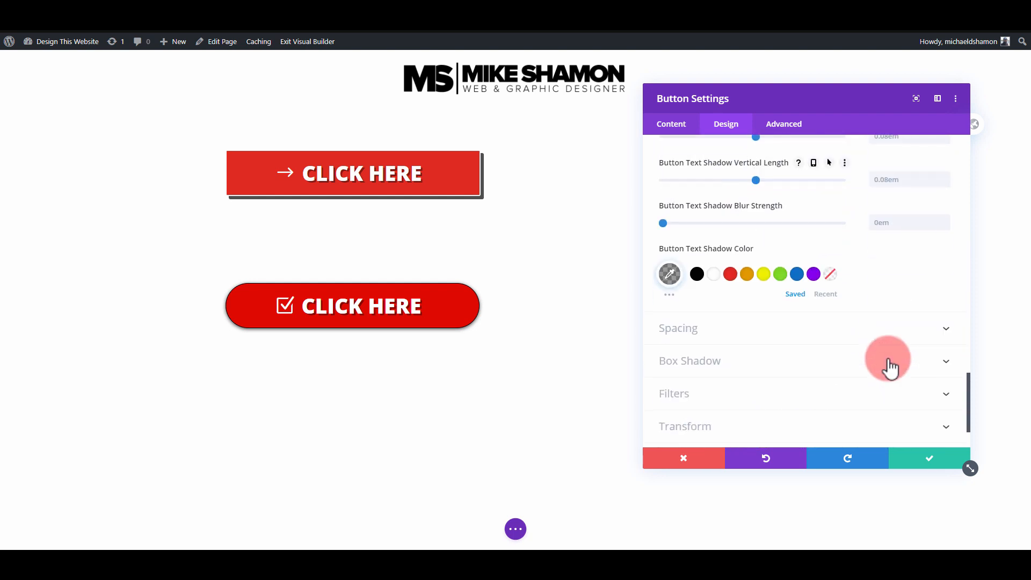
{"action": "left_click", "coordinate": [698, 293]}
{"action": "scroll", "coordinate": [736, 290], "scroll_direction": "down", "scroll_amount": 5}
{"action": "scroll", "coordinate": [736, 290], "scroll_direction": "up", "scroll_amount": 5}
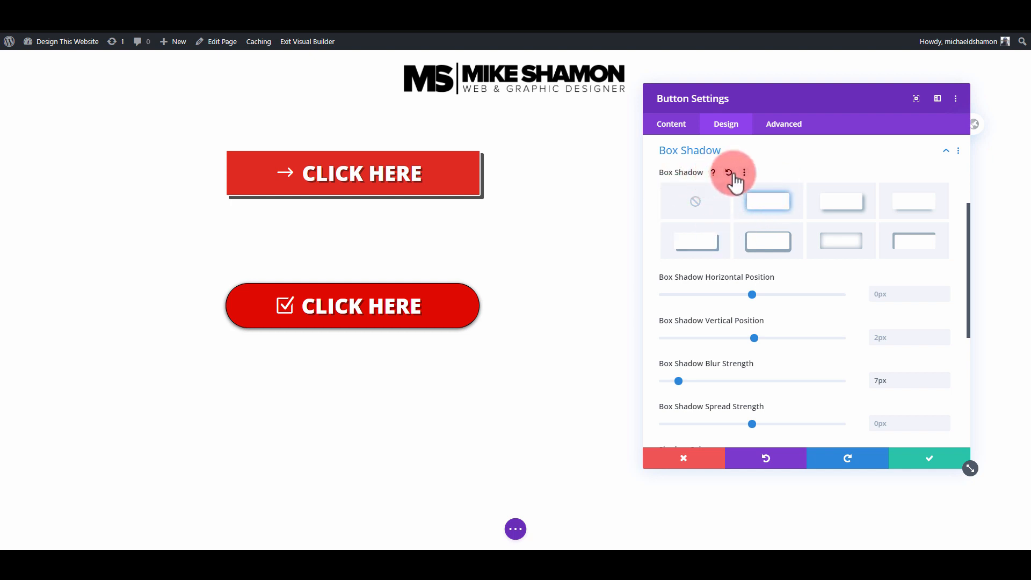
{"action": "scroll", "coordinate": [711, 251], "scroll_direction": "down", "scroll_amount": 3}
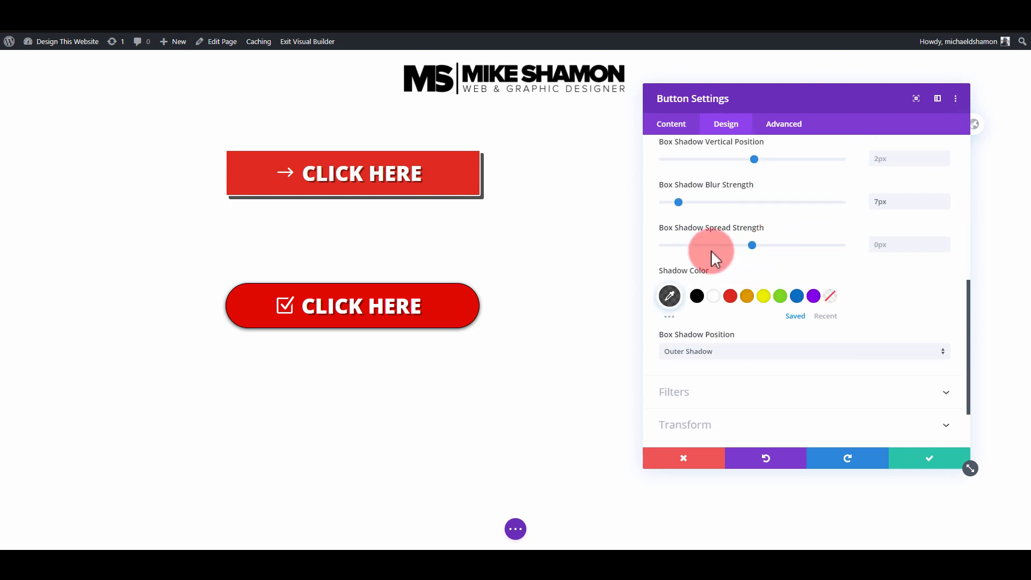
{"action": "scroll", "coordinate": [725, 292], "scroll_direction": "up", "scroll_amount": 2}
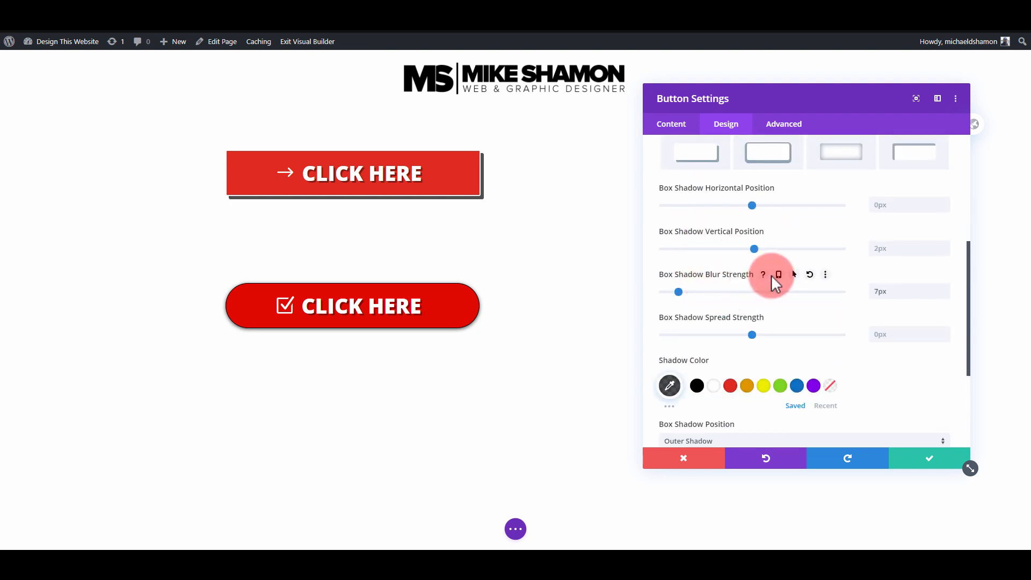
{"action": "left_click", "coordinate": [839, 306]}
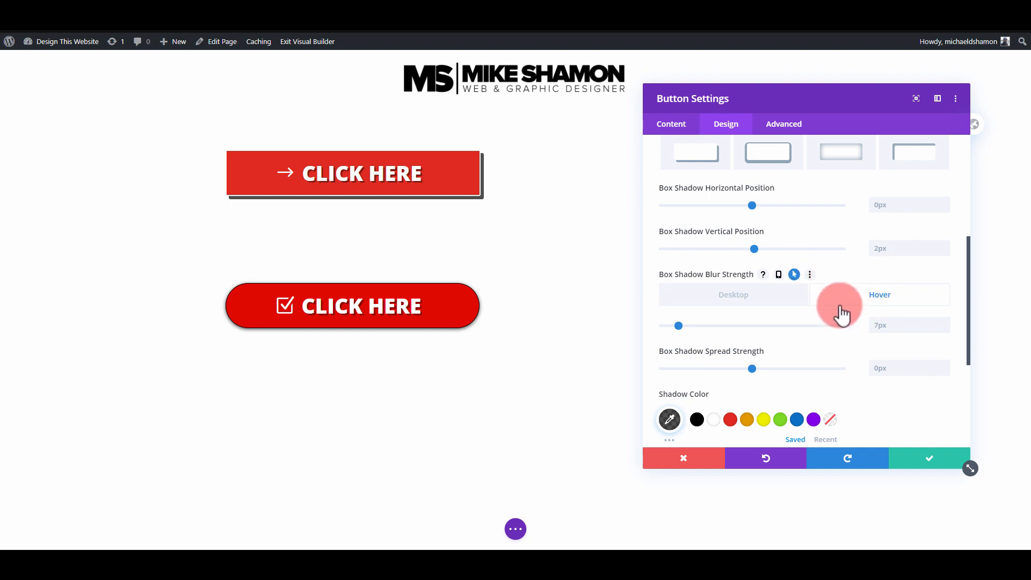
{"action": "left_click_drag", "start_coordinate": [683, 324], "coordinate": [702, 327]}
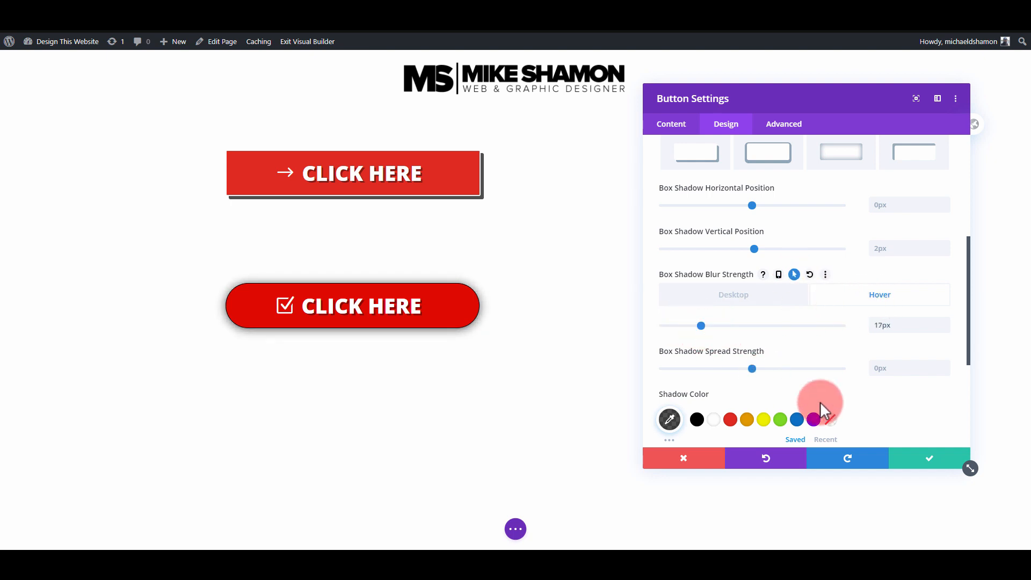
{"action": "left_click", "coordinate": [920, 465]}
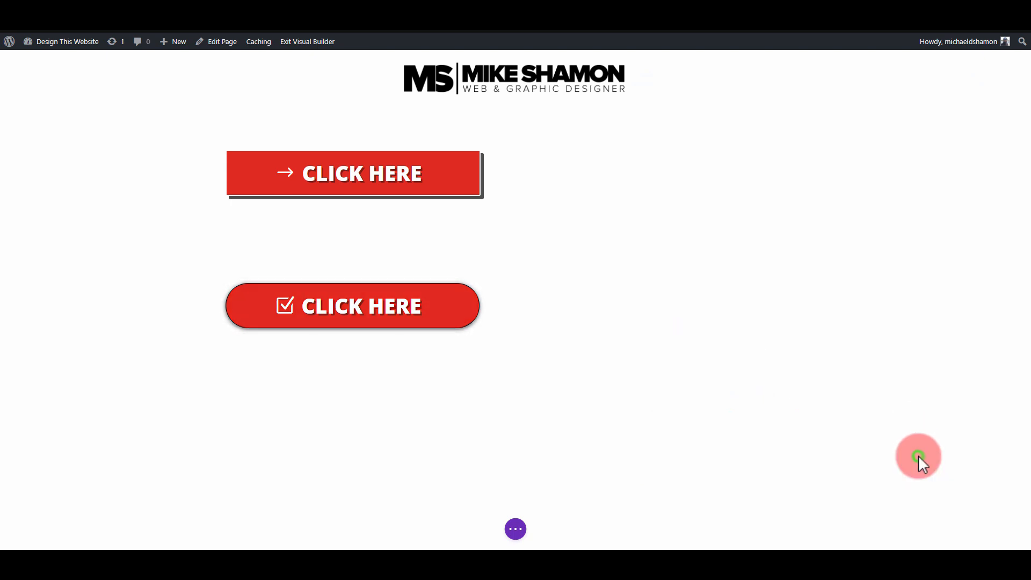
After checking the rounded button on the live page, duplicate its row in the visual builder and open the lower copy's settings
{"action": "left_click", "coordinate": [516, 529]}
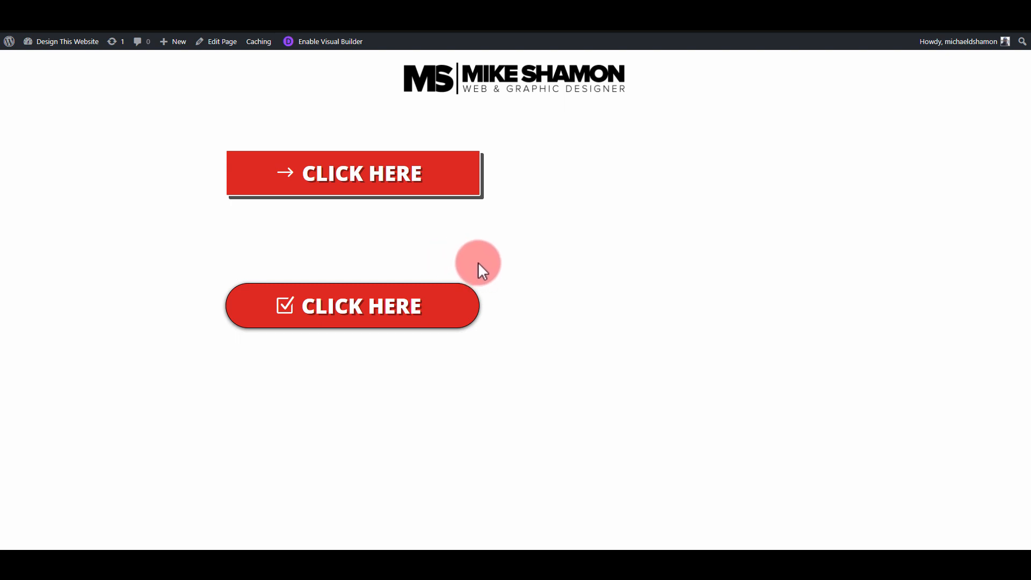
{"action": "left_click", "coordinate": [269, 260]}
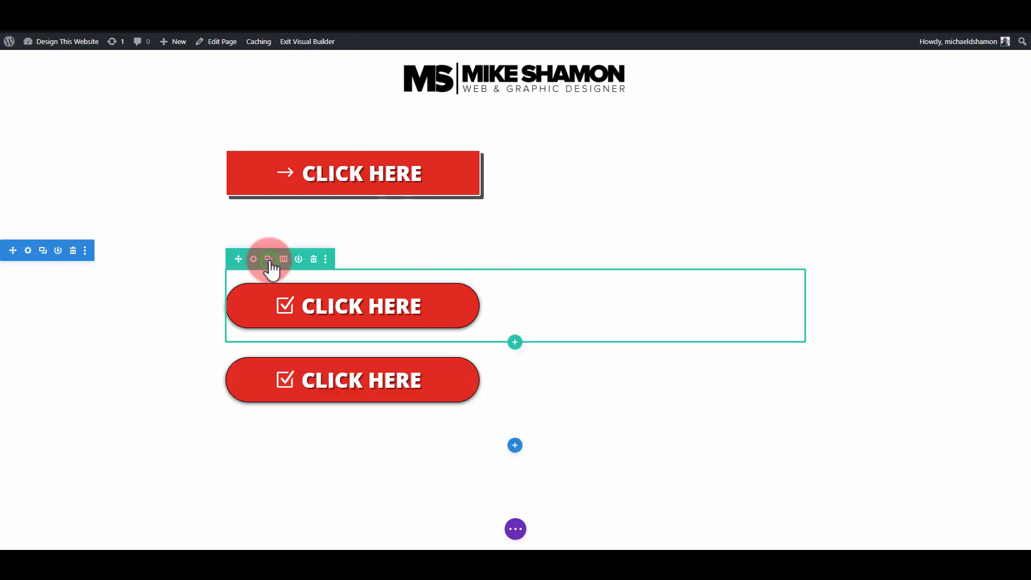
{"action": "left_click", "coordinate": [496, 362]}
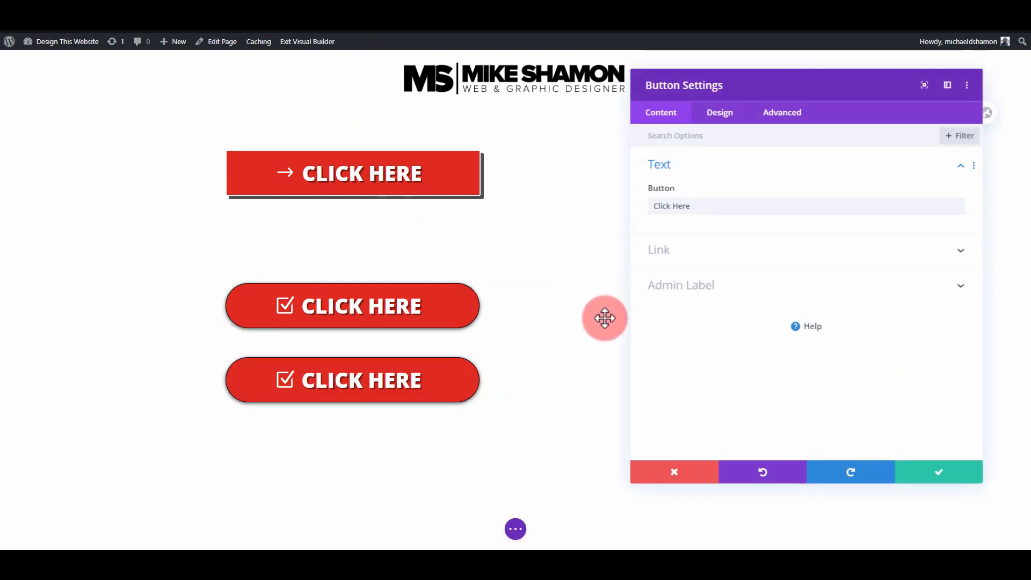
Keep the lower button's text white, disable its separate hover background, and set its background colour to green #7cda24
{"action": "left_click", "coordinate": [720, 240]}
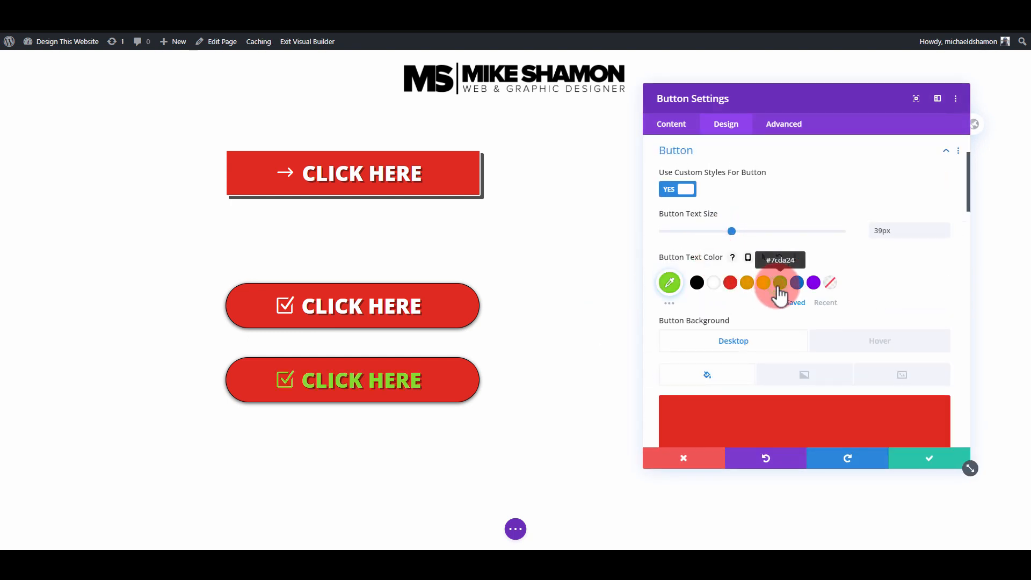
{"action": "left_click", "coordinate": [713, 282]}
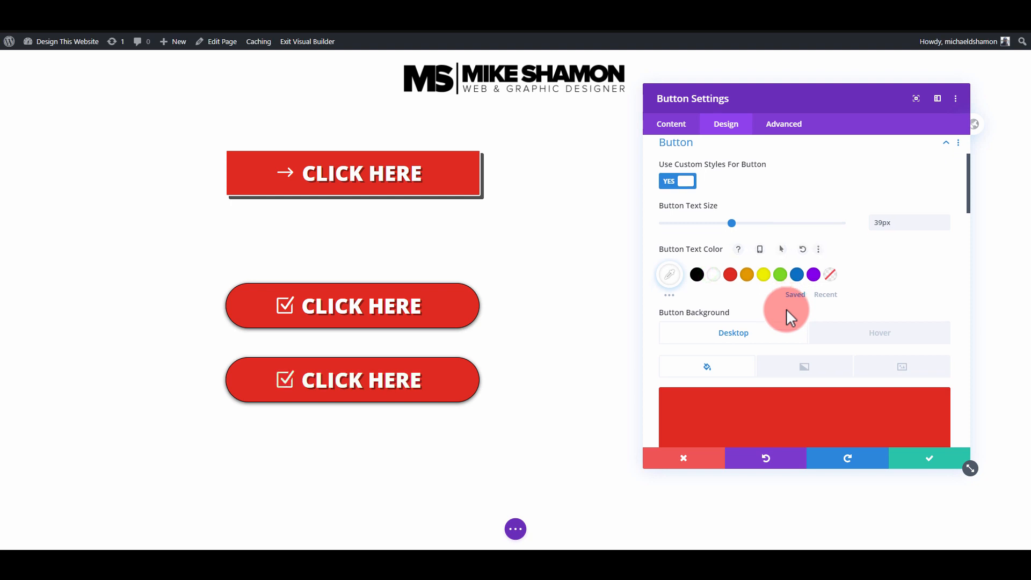
{"action": "scroll", "coordinate": [786, 308], "scroll_direction": "down", "scroll_amount": 2}
{"action": "left_click", "coordinate": [771, 232]}
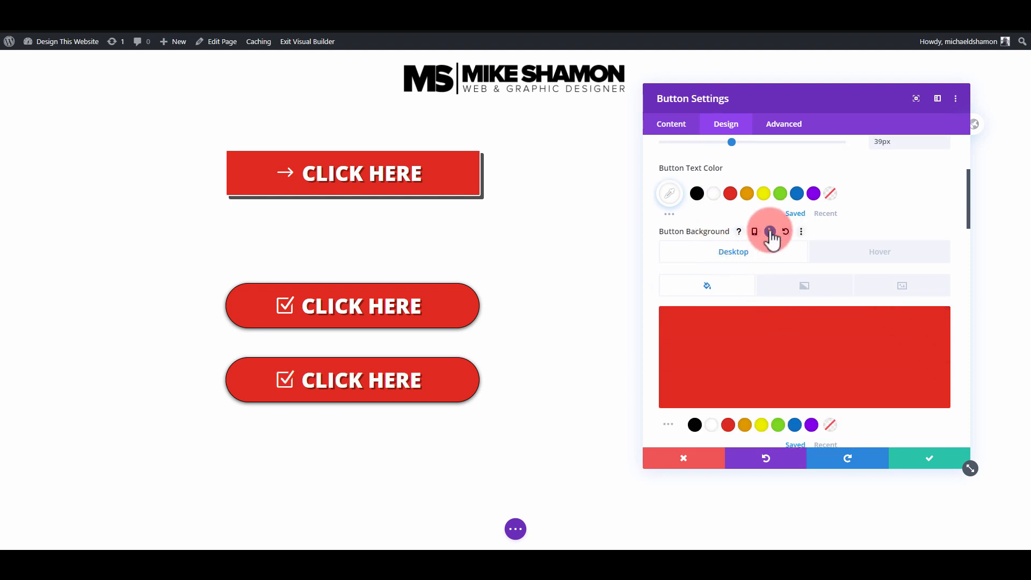
{"action": "left_click", "coordinate": [770, 232]}
{"action": "left_click", "coordinate": [766, 305]}
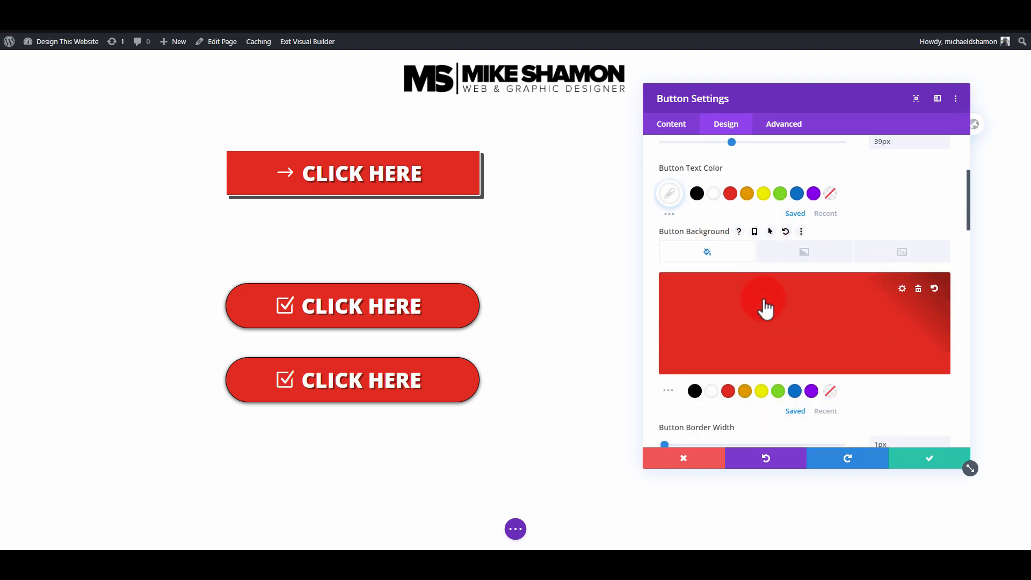
{"action": "left_click", "coordinate": [762, 392]}
{"action": "left_click", "coordinate": [778, 392]}
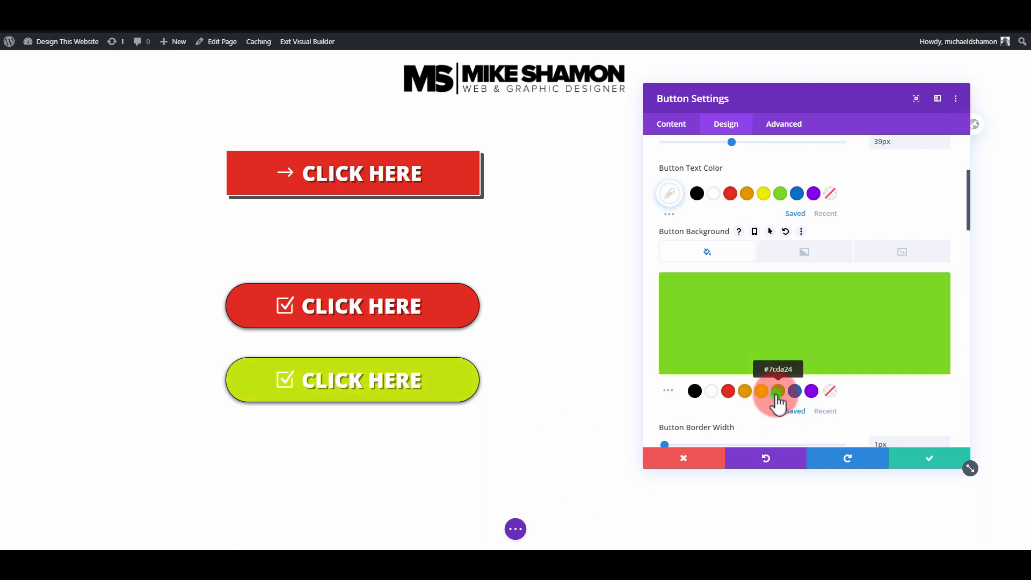
Set the green button's border radius to 27px
{"action": "scroll", "coordinate": [800, 359], "scroll_direction": "down", "scroll_amount": 5}
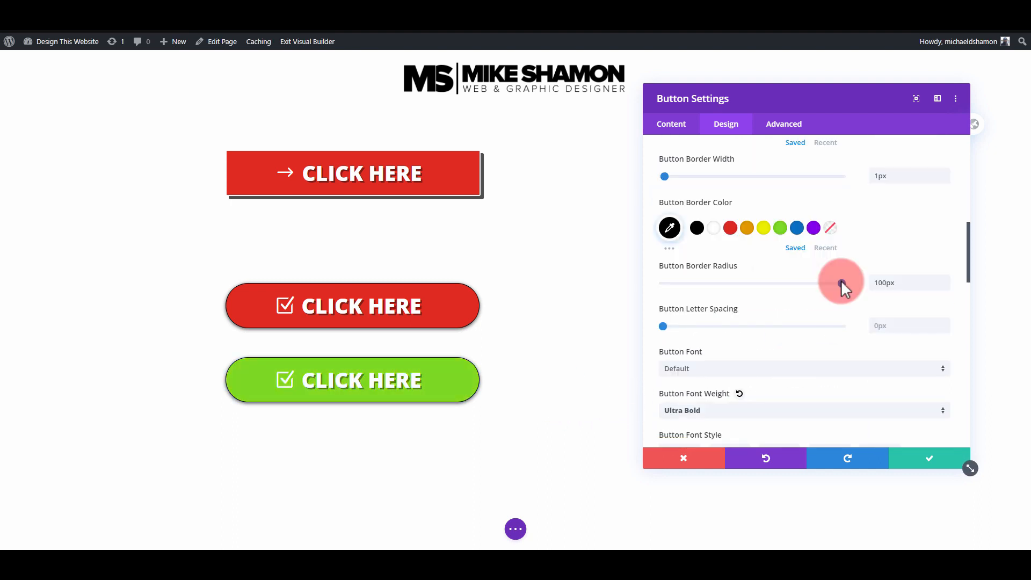
{"action": "left_click_drag", "start_coordinate": [840, 282], "coordinate": [718, 288]}
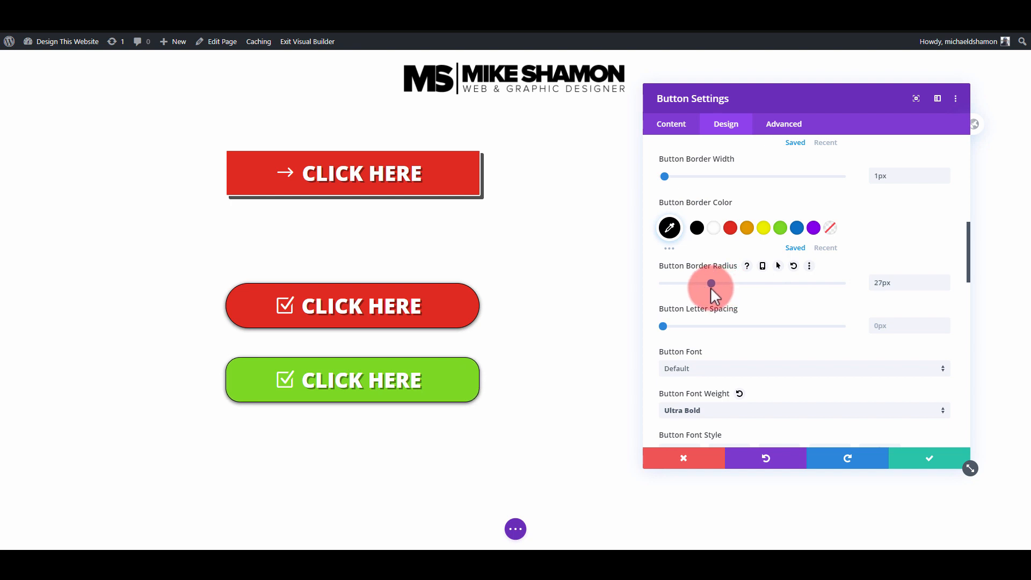
{"action": "scroll", "coordinate": [732, 326], "scroll_direction": "up", "scroll_amount": 2}
Replace the green button's checked box icon with a shopping cart from the icon library
{"action": "scroll", "coordinate": [727, 330], "scroll_direction": "down", "scroll_amount": 4}
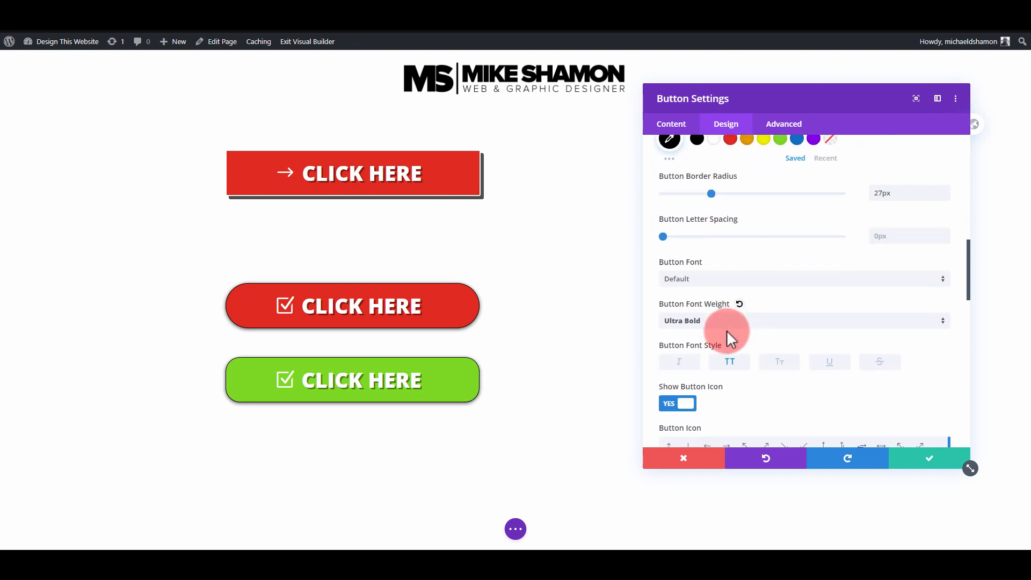
{"action": "scroll", "coordinate": [726, 336], "scroll_direction": "down", "scroll_amount": 3}
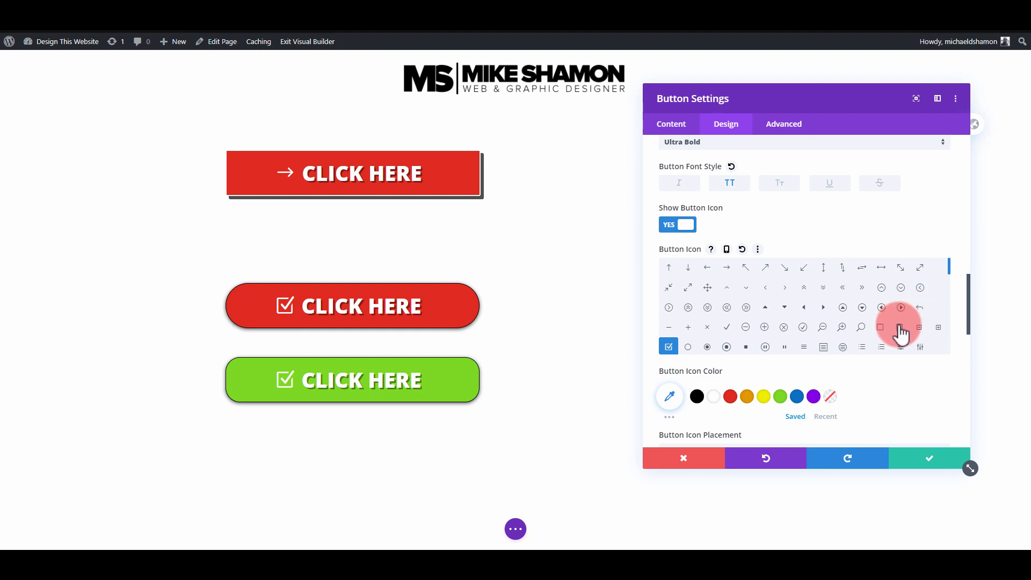
{"action": "scroll", "coordinate": [815, 334], "scroll_direction": "down", "scroll_amount": 2}
{"action": "scroll", "coordinate": [731, 338], "scroll_direction": "down", "scroll_amount": 3}
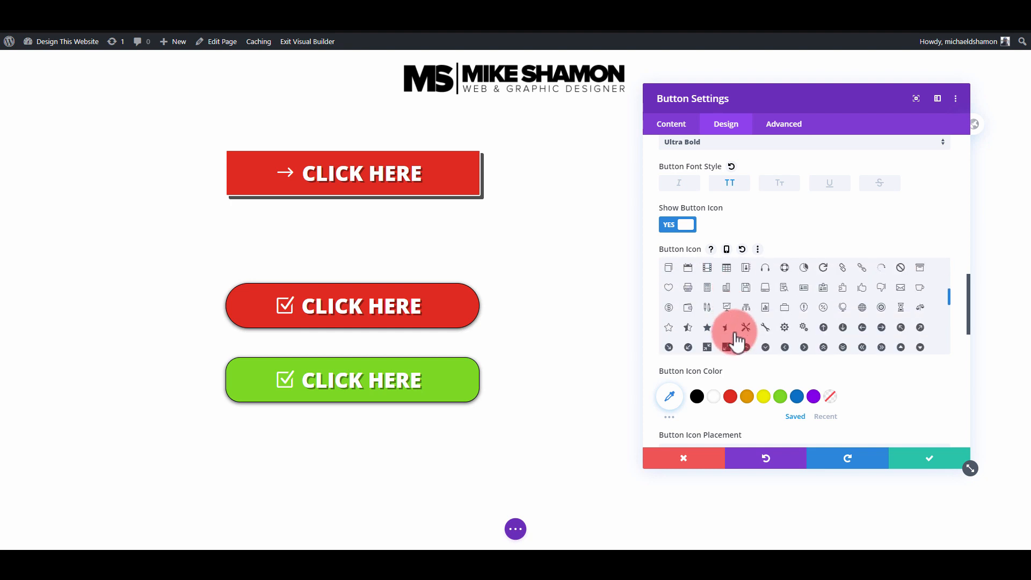
{"action": "scroll", "coordinate": [733, 343], "scroll_direction": "down", "scroll_amount": 3}
{"action": "scroll", "coordinate": [754, 328], "scroll_direction": "up", "scroll_amount": 8}
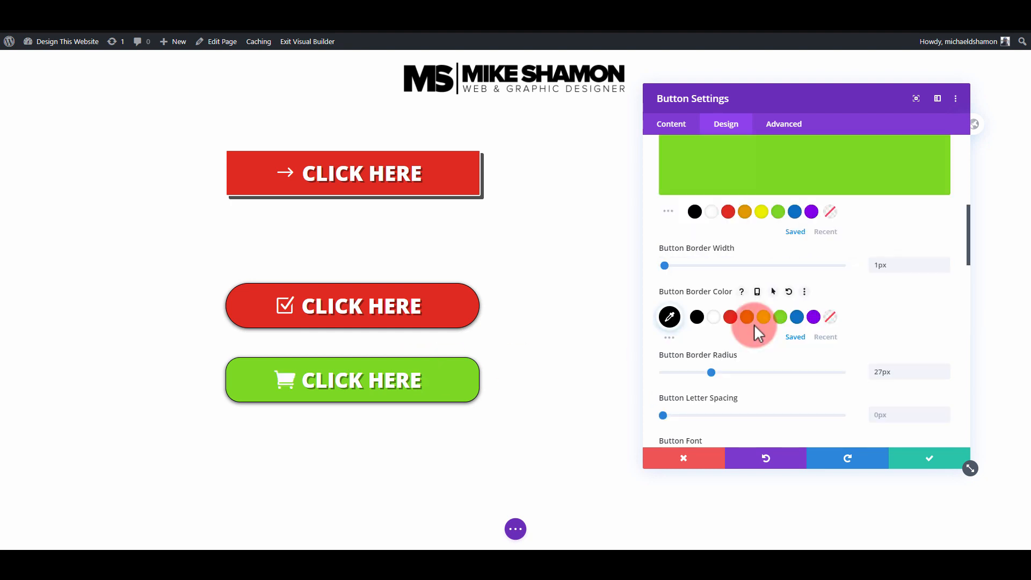
Add a background gradient to the cart button running from the saved light green to darker green #22a536
{"action": "left_click", "coordinate": [782, 235]}
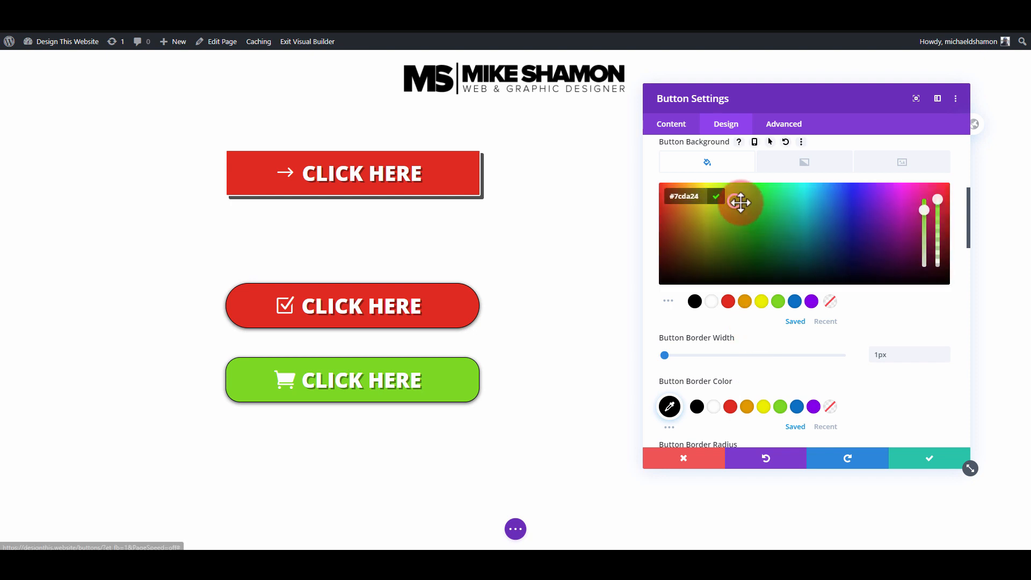
{"action": "left_click", "coordinate": [808, 162]}
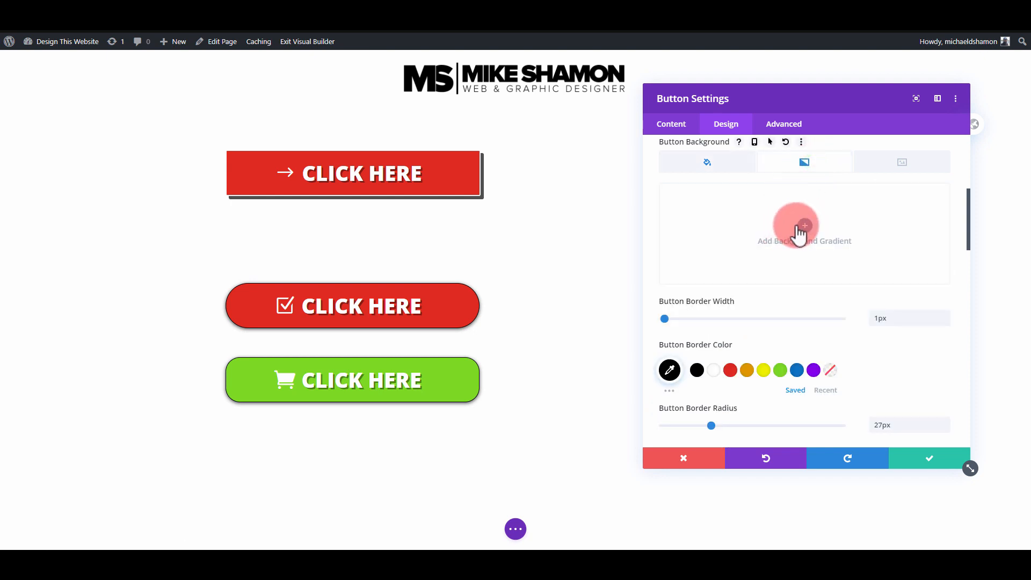
{"action": "left_click", "coordinate": [800, 233]}
{"action": "left_click", "coordinate": [669, 304]}
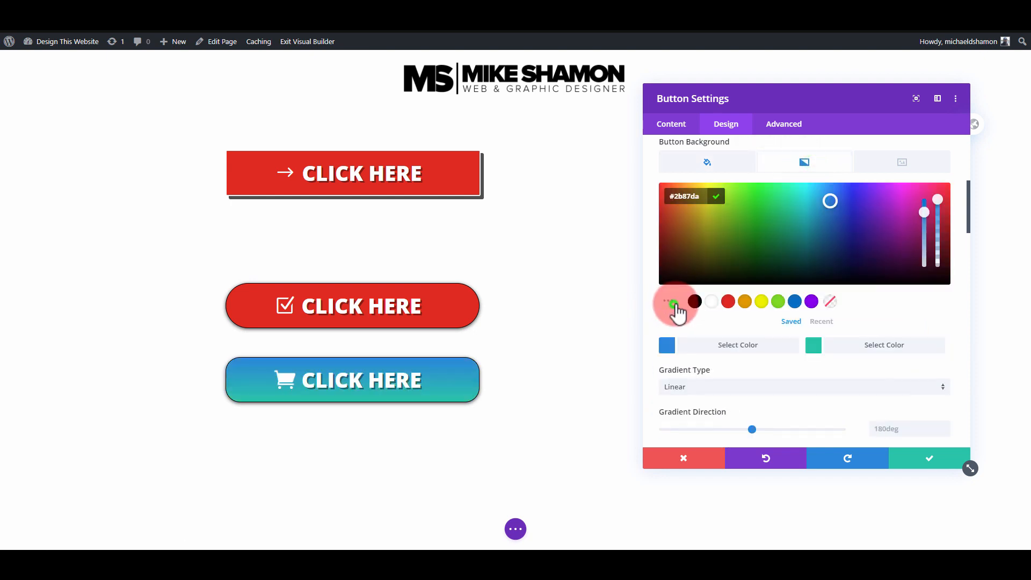
{"action": "left_click", "coordinate": [778, 301]}
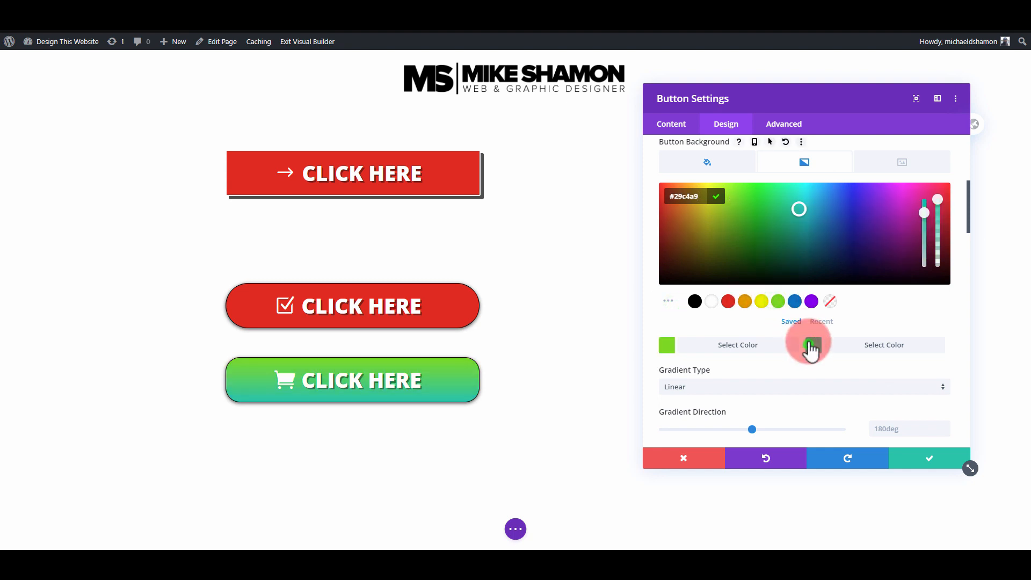
{"action": "left_click", "coordinate": [765, 226]}
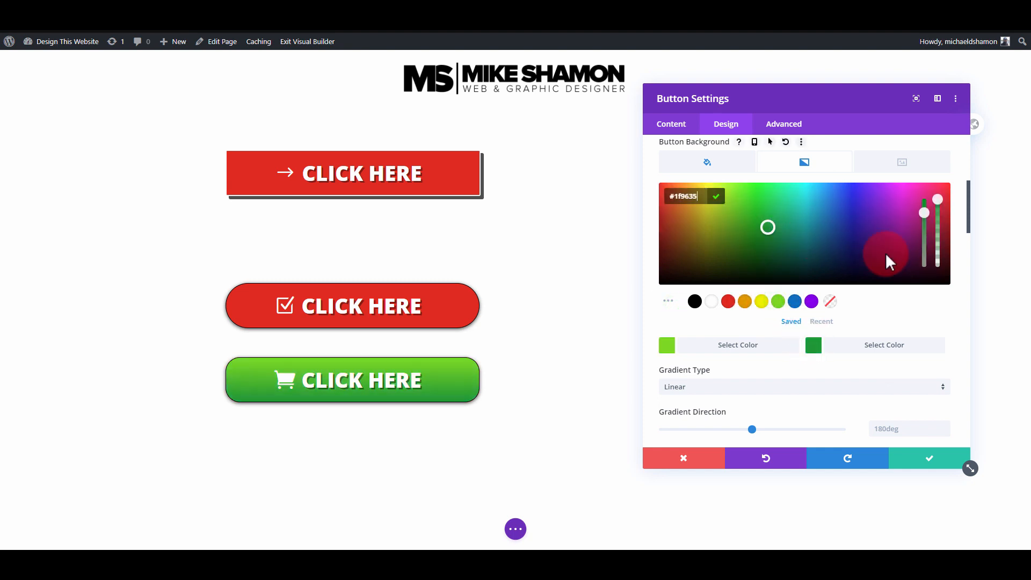
{"action": "left_click_drag", "start_coordinate": [767, 224], "coordinate": [764, 224]}
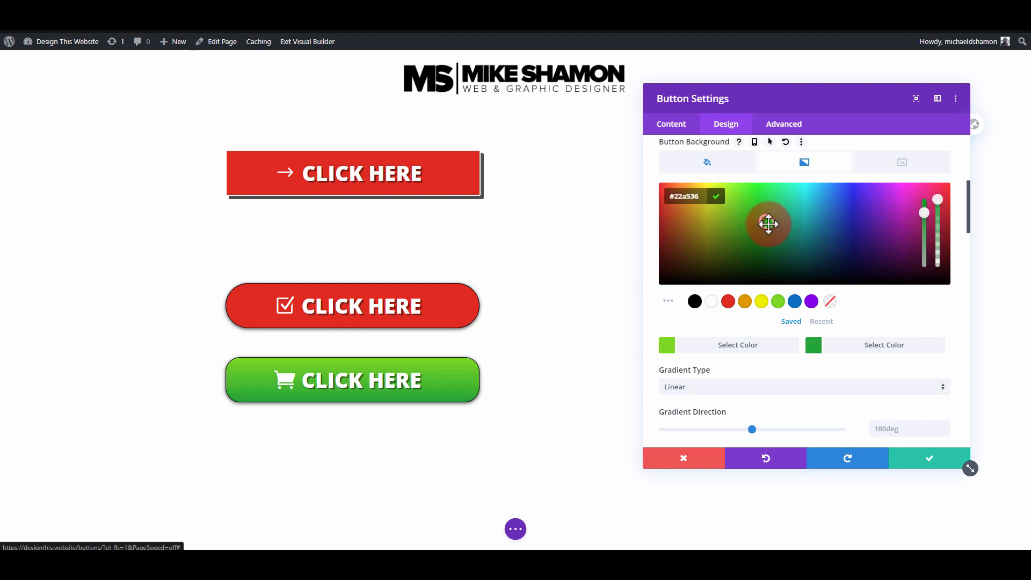
Keep the green button's border width at 1px and save the module's settings
{"action": "scroll", "coordinate": [776, 352], "scroll_direction": "down", "scroll_amount": 5}
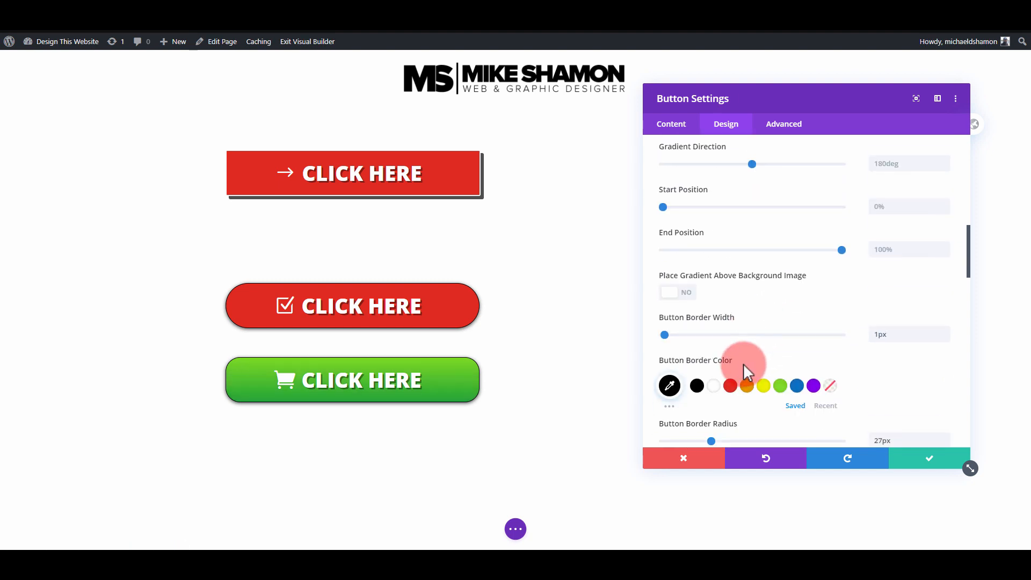
{"action": "scroll", "coordinate": [679, 344], "scroll_direction": "down", "scroll_amount": 5}
{"action": "scroll", "coordinate": [678, 340], "scroll_direction": "up", "scroll_amount": 6}
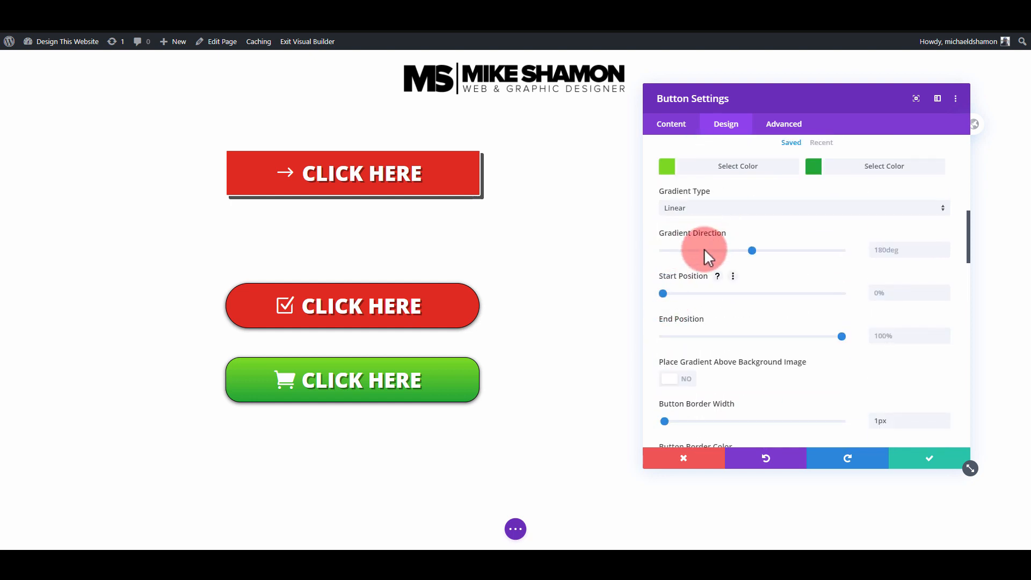
{"action": "scroll", "coordinate": [682, 301], "scroll_direction": "down", "scroll_amount": 3}
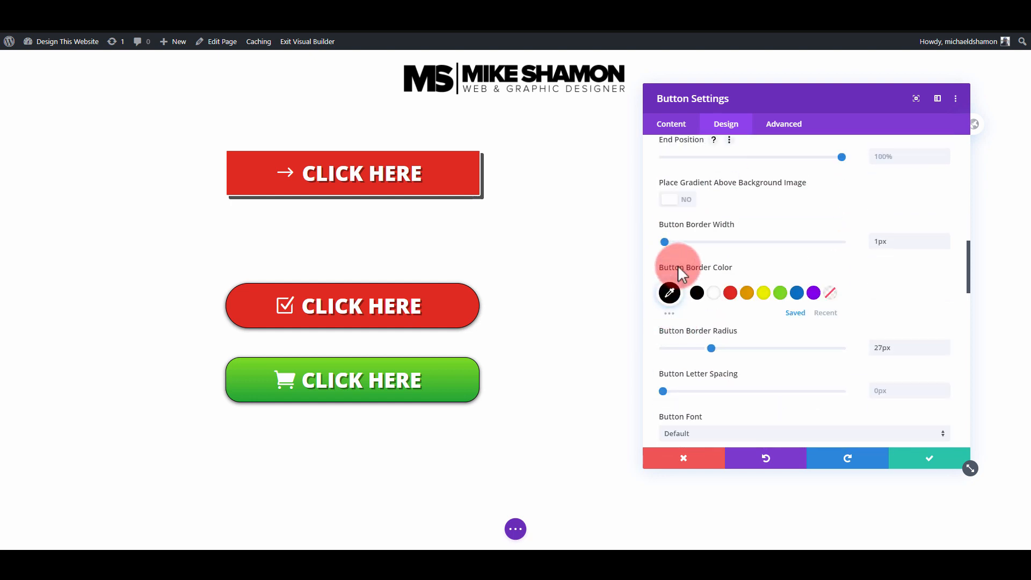
{"action": "mouse_move", "coordinate": [666, 239]}
{"action": "left_mouse_down"}
{"action": "mouse_move", "coordinate": [651, 239]}
{"action": "mouse_move", "coordinate": [663, 241]}
{"action": "left_mouse_up"}
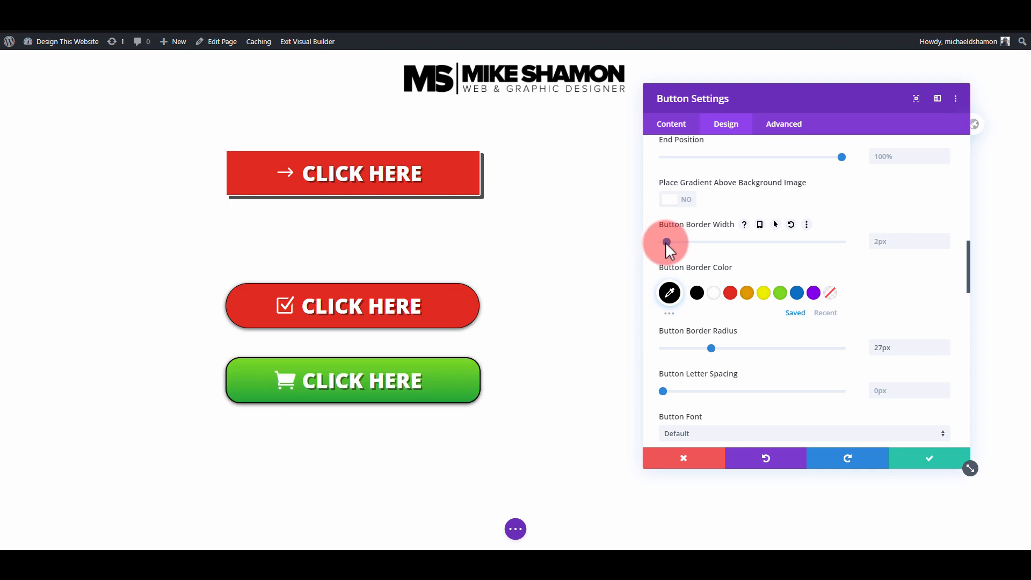
{"action": "scroll", "coordinate": [756, 345], "scroll_direction": "down", "scroll_amount": 1}
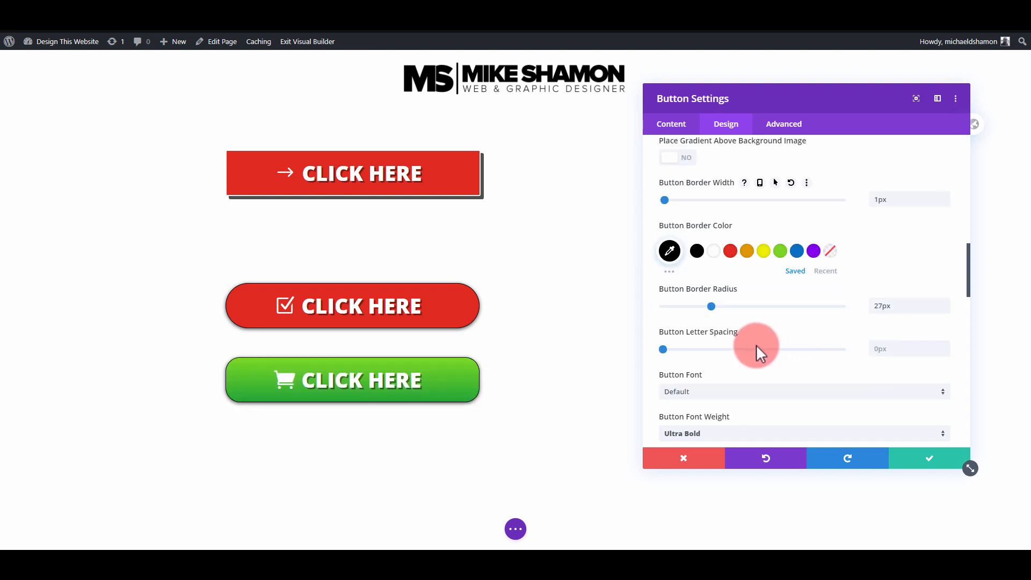
{"action": "scroll", "coordinate": [749, 349], "scroll_direction": "down", "scroll_amount": 4}
{"action": "scroll", "coordinate": [752, 349], "scroll_direction": "down", "scroll_amount": 6}
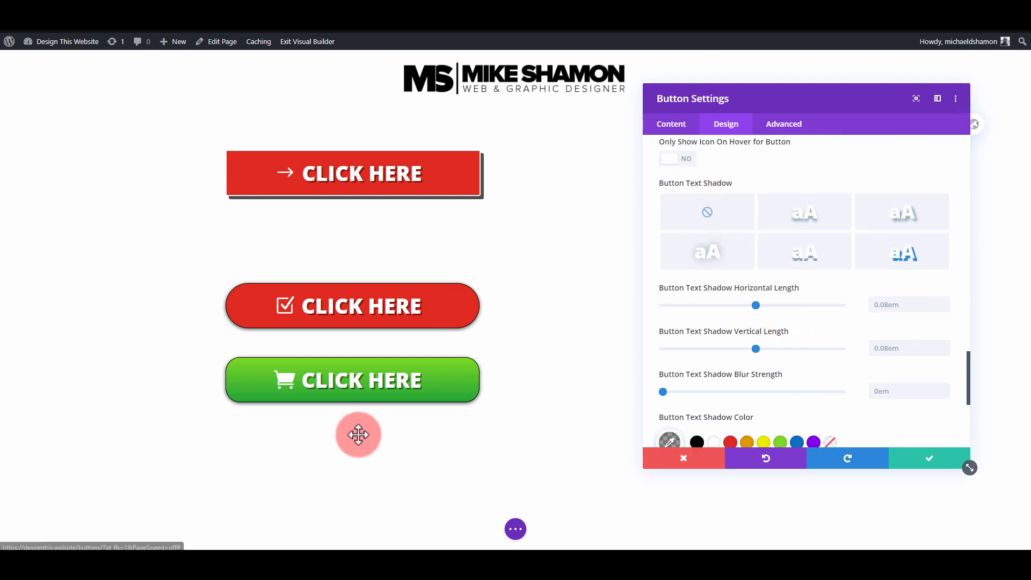
{"action": "left_click", "coordinate": [935, 460]}
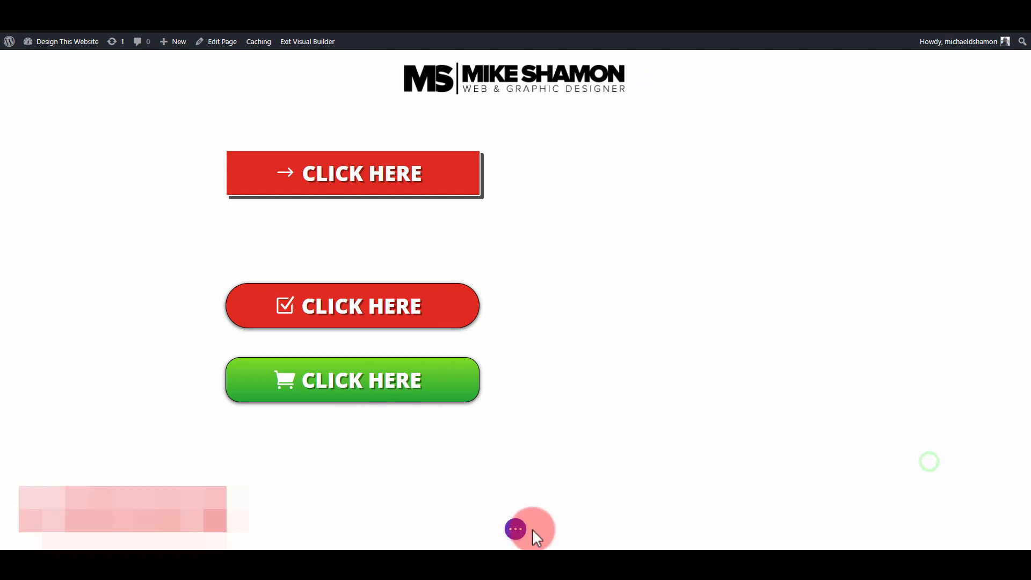
Preview the three buttons in the phone layout and return to the desktop layout
{"action": "left_click", "coordinate": [515, 532]}
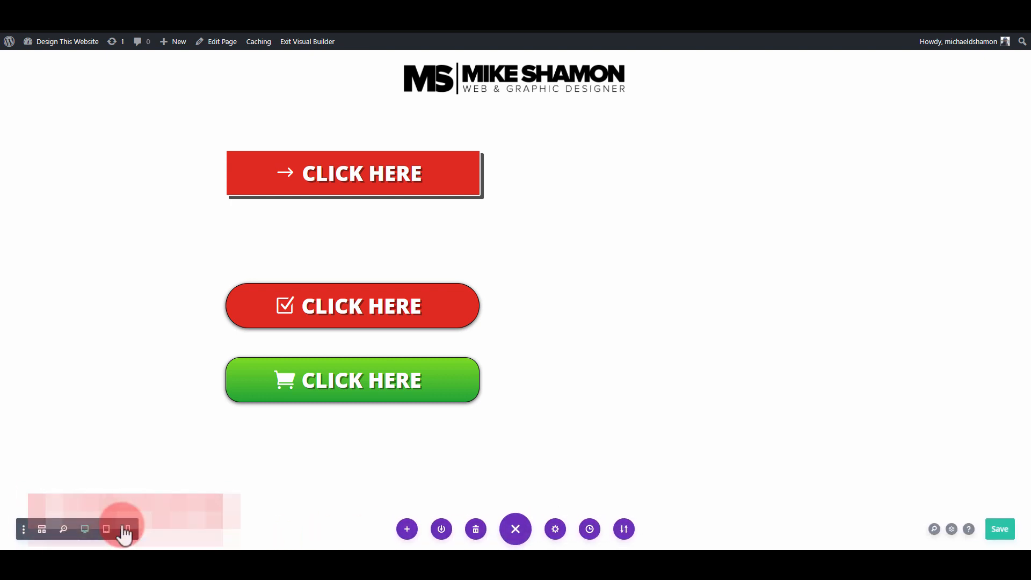
{"action": "left_click", "coordinate": [123, 530]}
{"action": "left_click", "coordinate": [126, 529]}
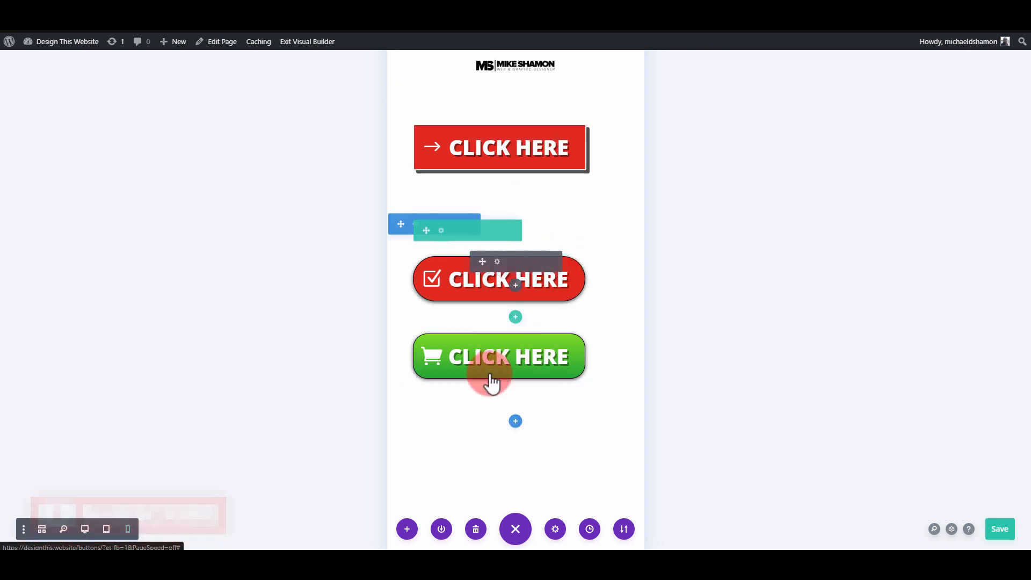
{"action": "left_click", "coordinate": [87, 530]}
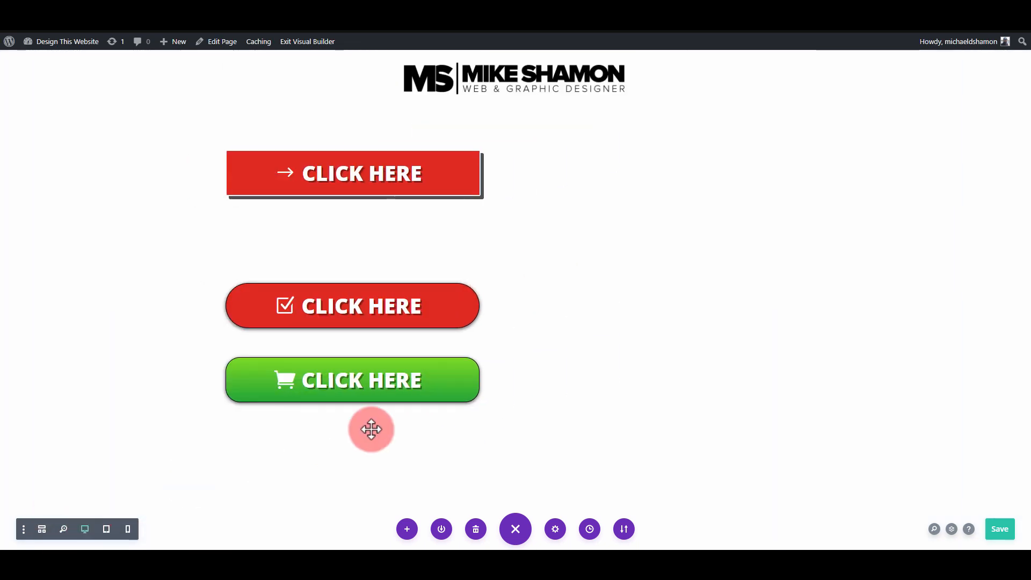
Reopen the green button's settings and go to the text size option in its button styling
{"action": "left_click", "coordinate": [496, 362]}
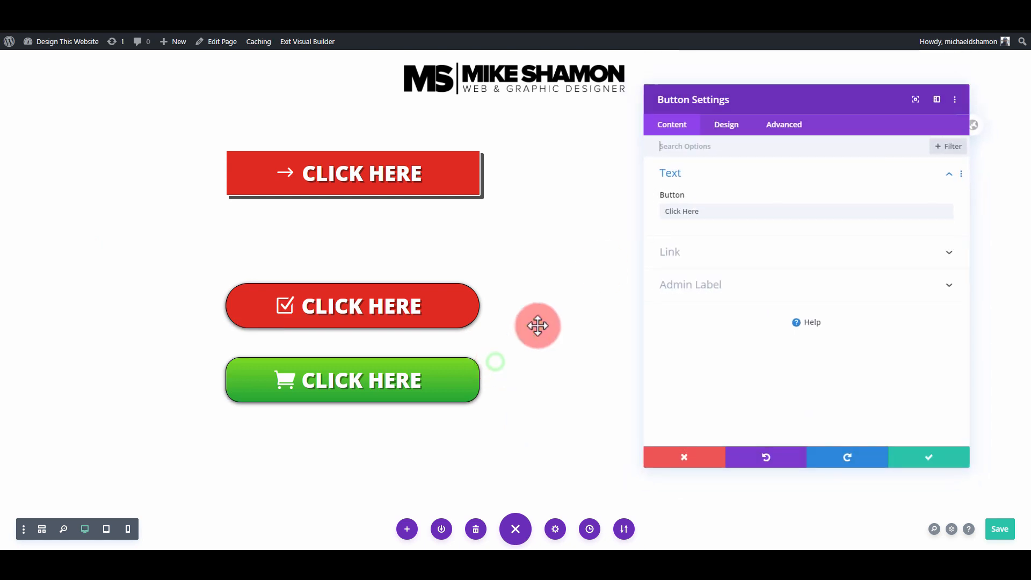
{"action": "left_click", "coordinate": [737, 127]}
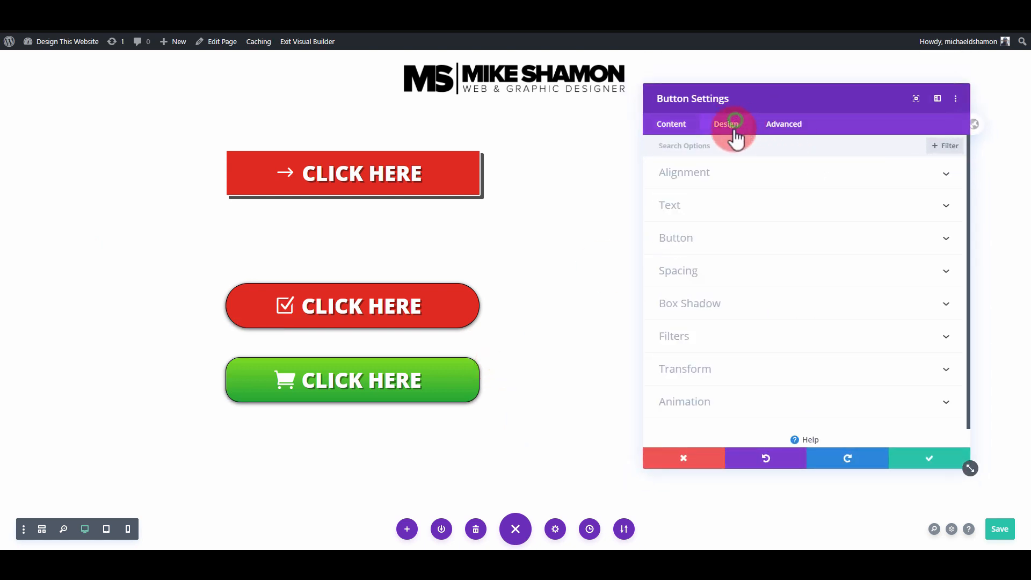
{"action": "left_click", "coordinate": [692, 207]}
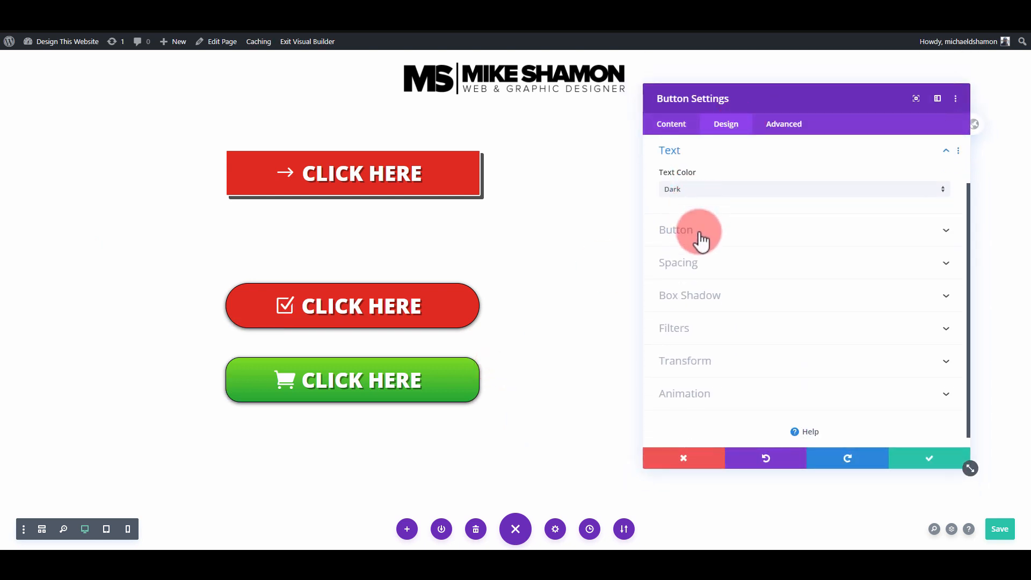
{"action": "left_click", "coordinate": [703, 234]}
{"action": "scroll", "coordinate": [718, 309], "scroll_direction": "down", "scroll_amount": 8}
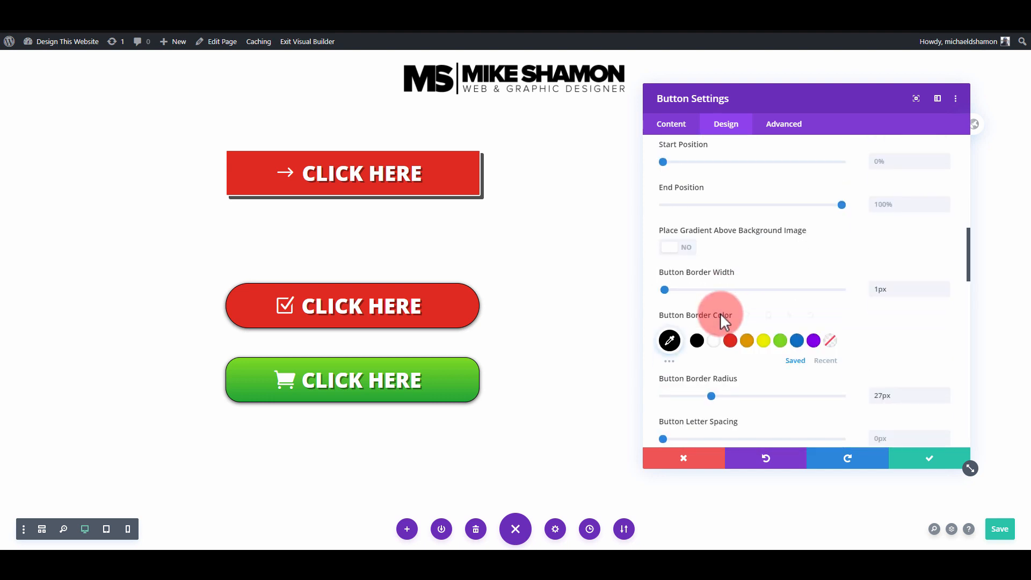
{"action": "scroll", "coordinate": [720, 315], "scroll_direction": "down", "scroll_amount": 3}
{"action": "scroll", "coordinate": [720, 316], "scroll_direction": "down", "scroll_amount": 3}
{"action": "scroll", "coordinate": [714, 311], "scroll_direction": "up", "scroll_amount": 14}
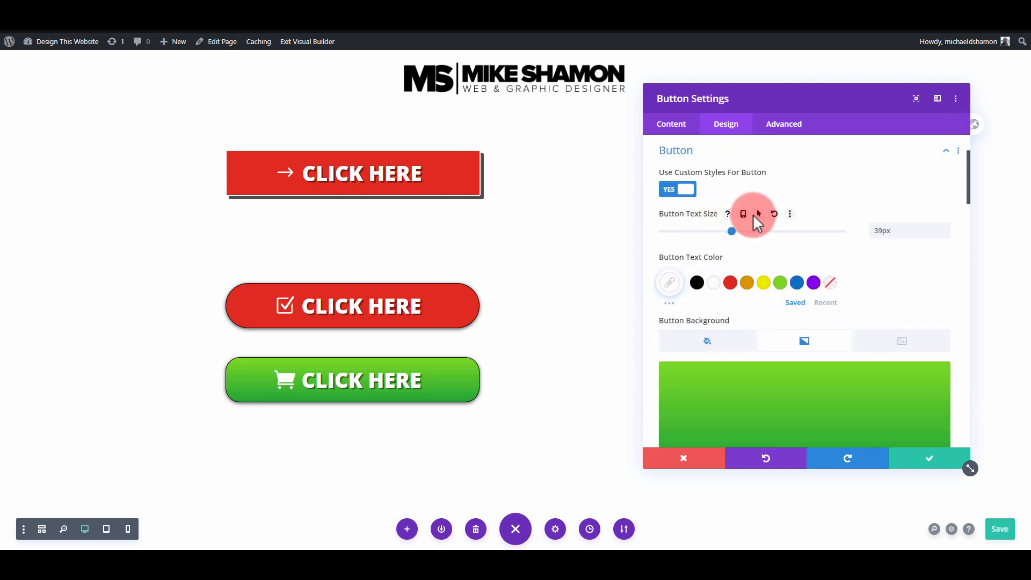
{"action": "left_click", "coordinate": [758, 213]}
{"action": "left_click", "coordinate": [880, 238]}
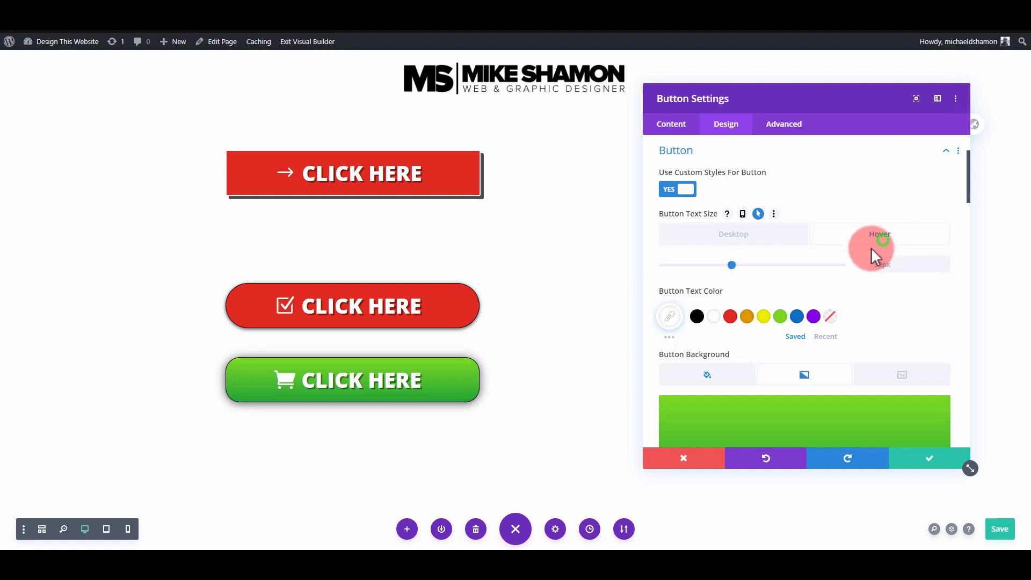
{"action": "left_click", "coordinate": [758, 213]}
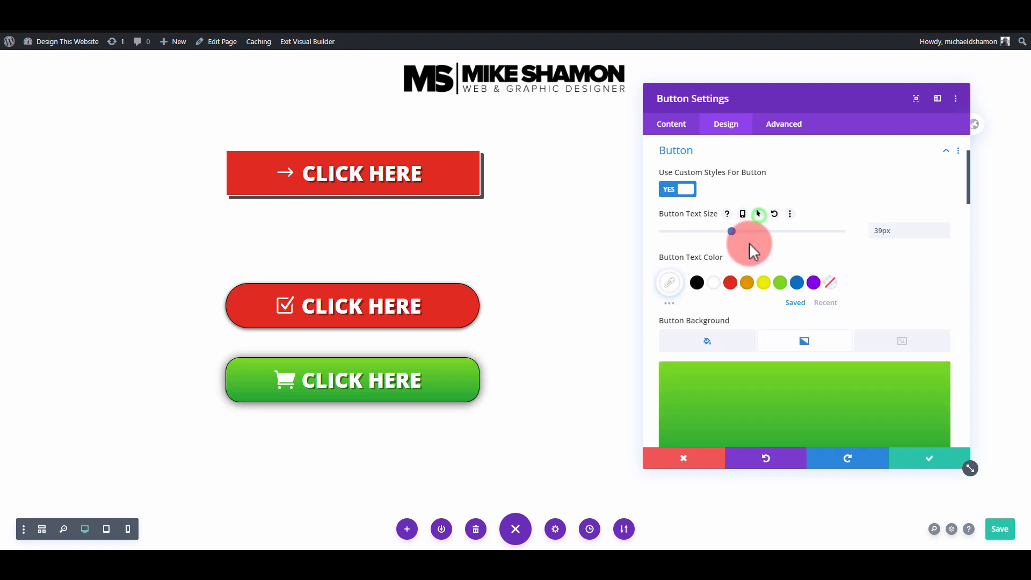
Enable responsive text sizes for the green button, set the phone size to 30px, and save the module's settings
{"action": "left_click", "coordinate": [744, 215]}
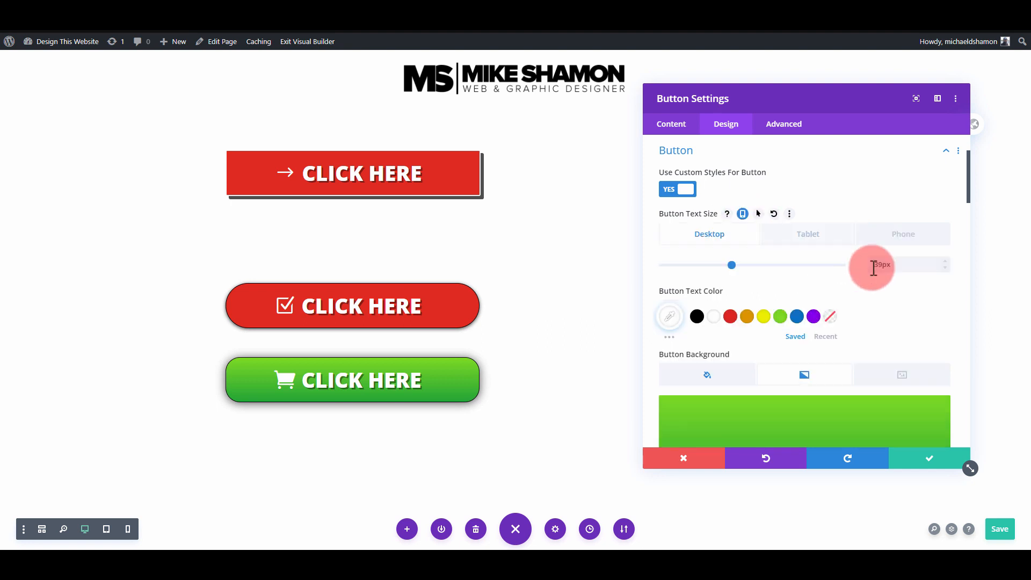
{"action": "left_click", "coordinate": [903, 234]}
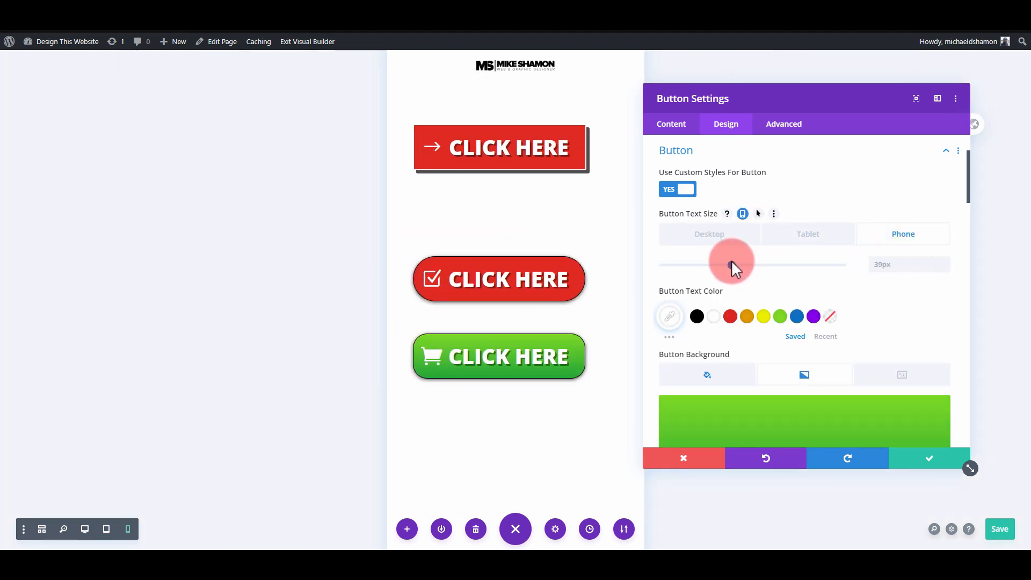
{"action": "left_click_drag", "start_coordinate": [731, 264], "coordinate": [717, 264]}
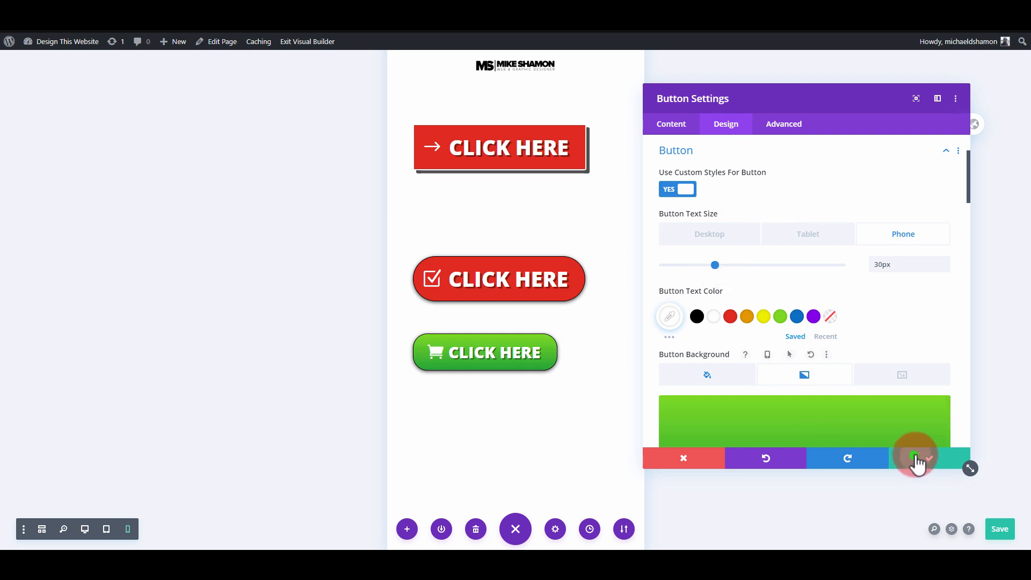
{"action": "left_click", "coordinate": [917, 459]}
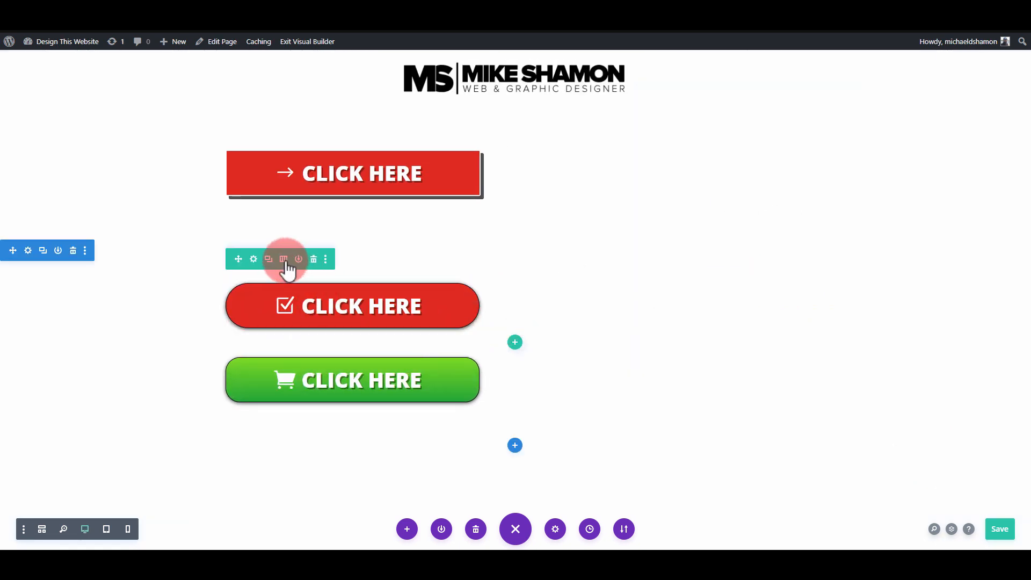
Duplicate the rounded red button's row and open the design settings of the copy below it
{"action": "left_click", "coordinate": [268, 259]}
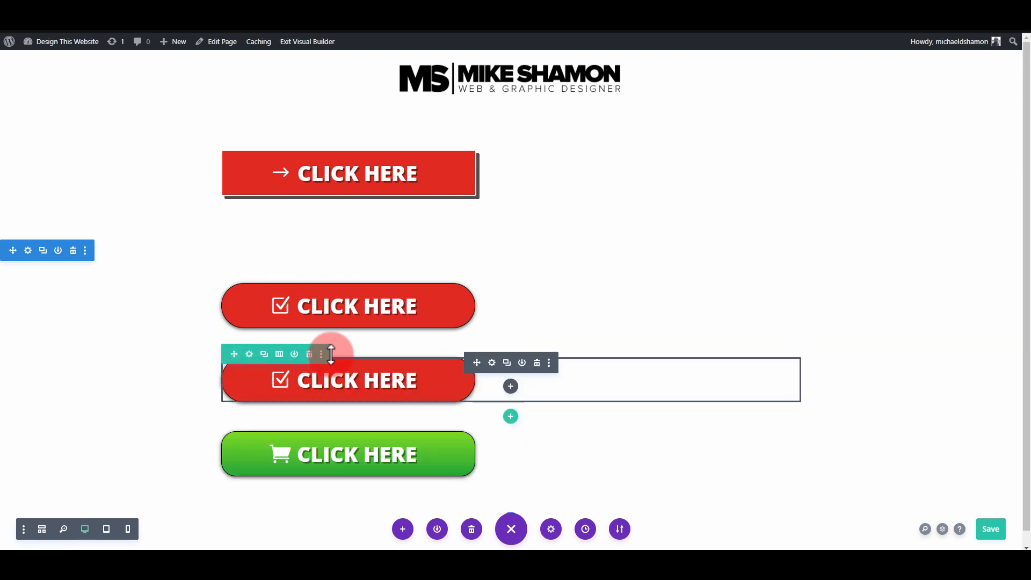
{"action": "left_click", "coordinate": [493, 365]}
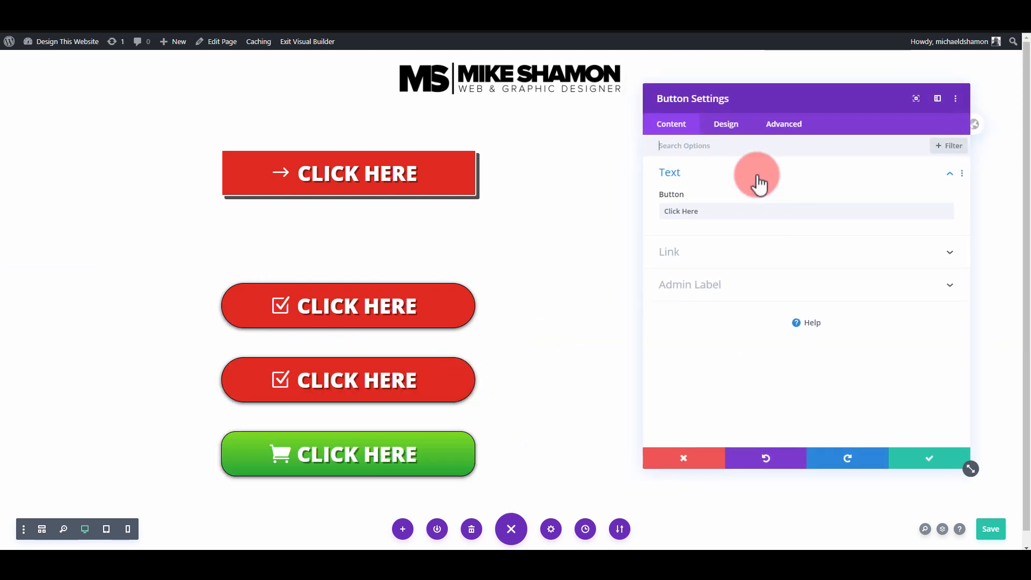
{"action": "left_click", "coordinate": [729, 127]}
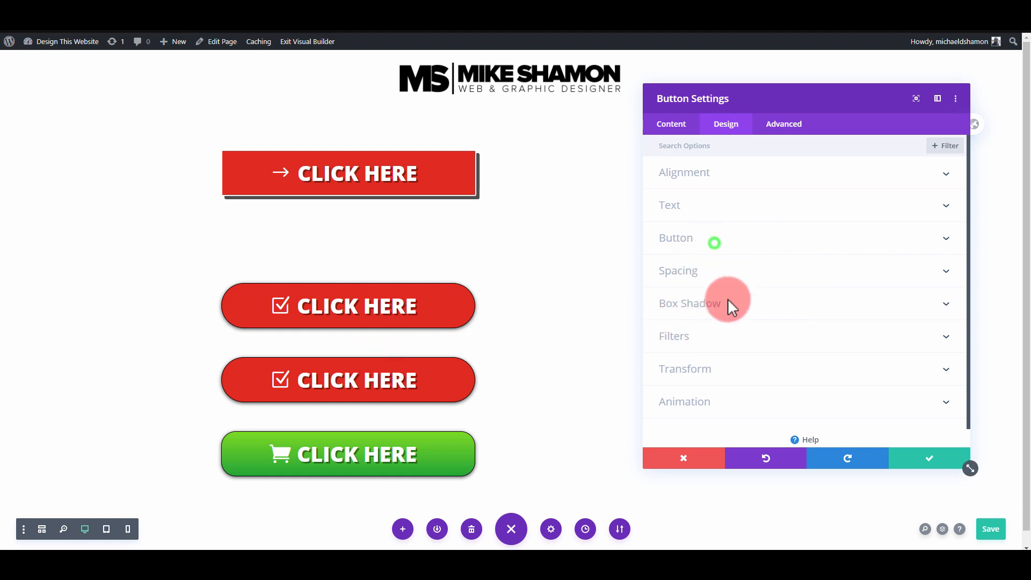
Disable the copied button's separate hover background and set its background colour to the saved yellow #edf000
{"action": "scroll", "coordinate": [752, 349], "scroll_direction": "down", "scroll_amount": 3}
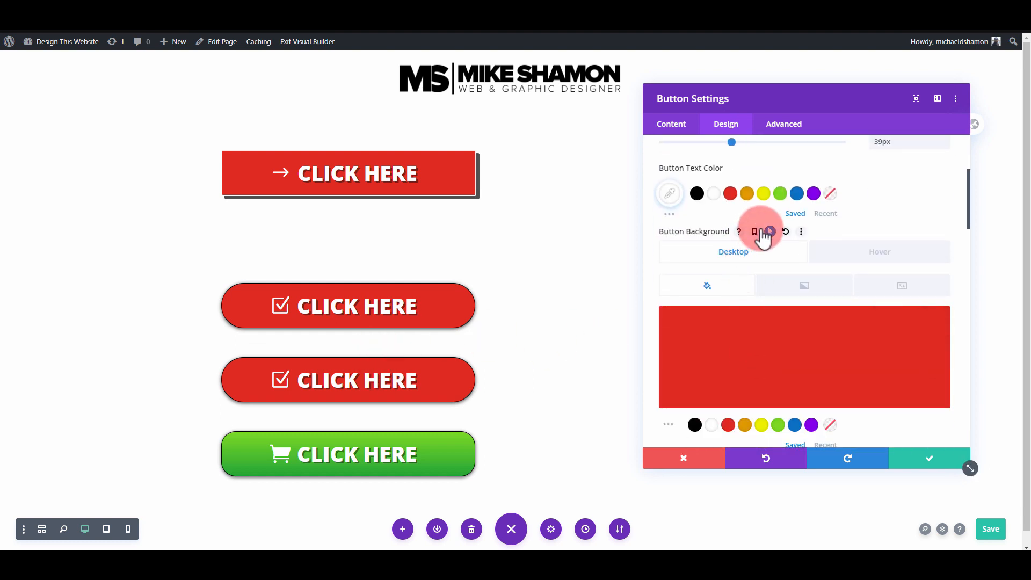
{"action": "left_click", "coordinate": [770, 232]}
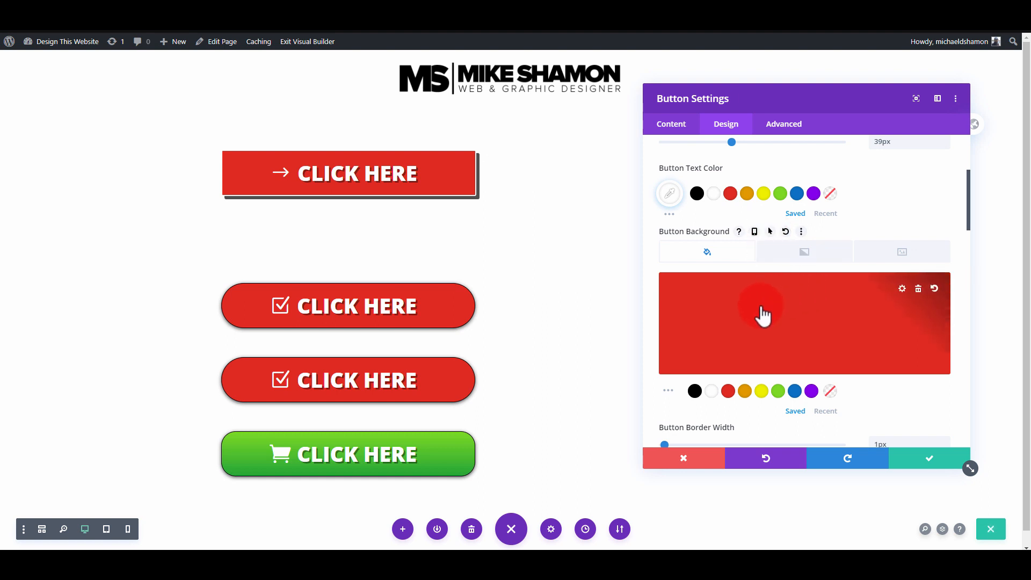
{"action": "left_click", "coordinate": [762, 392]}
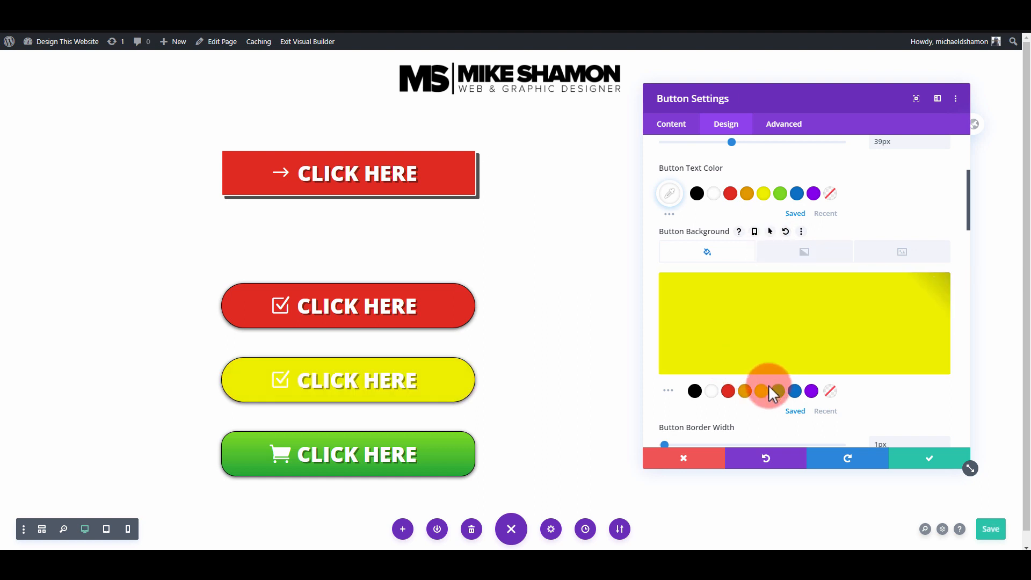
Add a background gradient to the yellow button and set its first colour to the saved yellow #edf000
{"action": "left_click", "coordinate": [798, 315]}
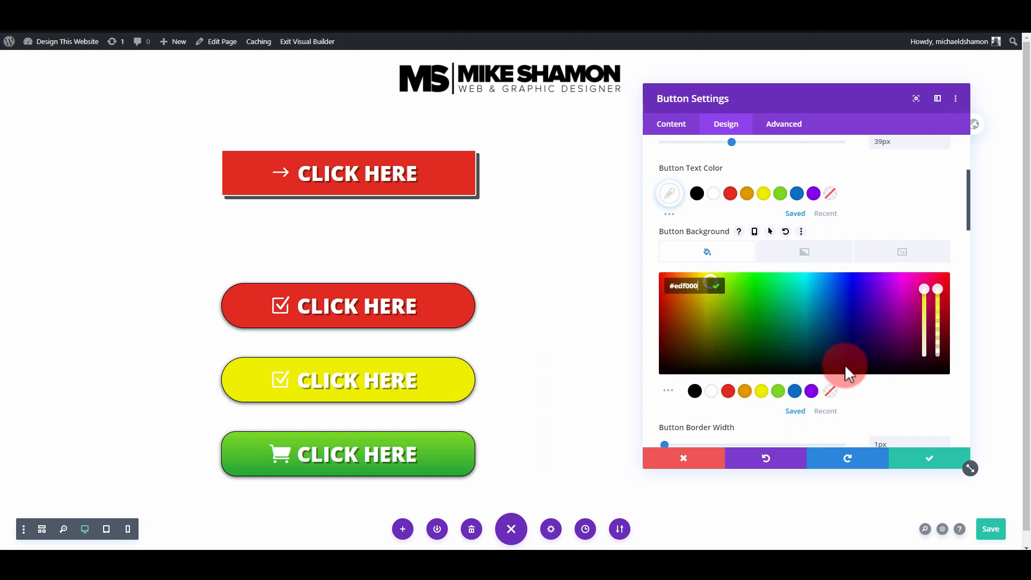
{"action": "left_click", "coordinate": [814, 252]}
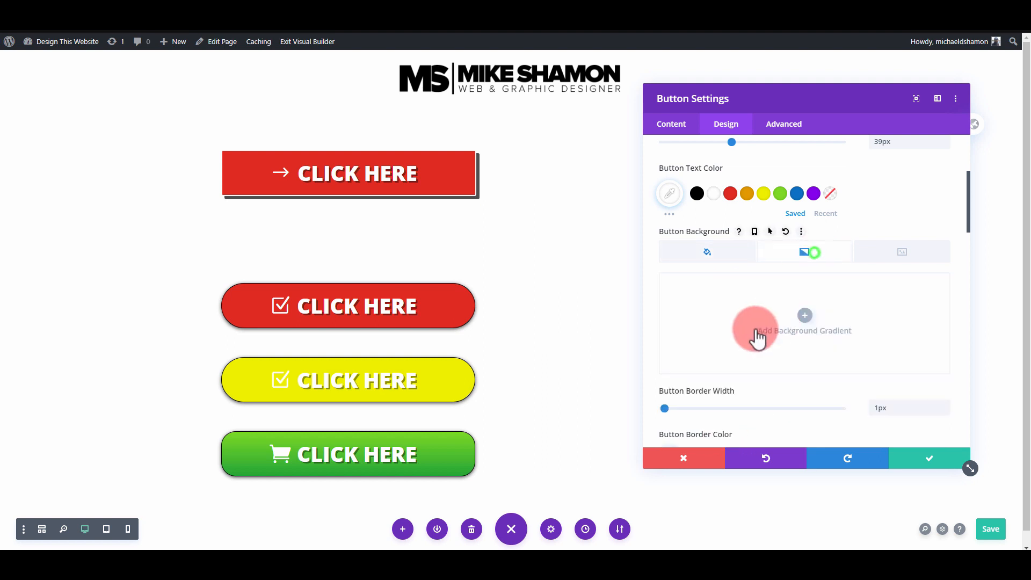
{"action": "left_click", "coordinate": [791, 332]}
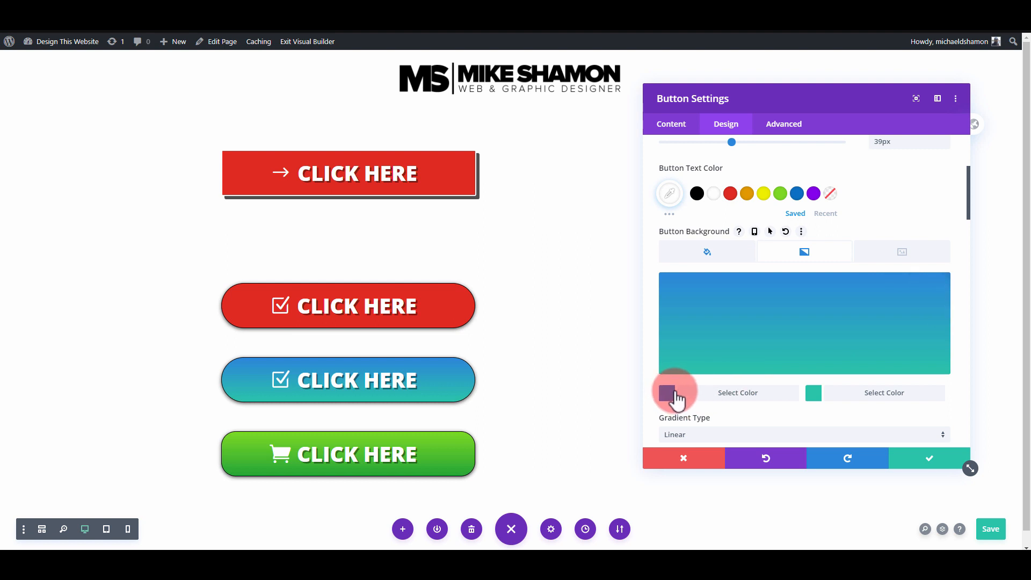
{"action": "left_click", "coordinate": [672, 392]}
{"action": "left_click", "coordinate": [761, 392]}
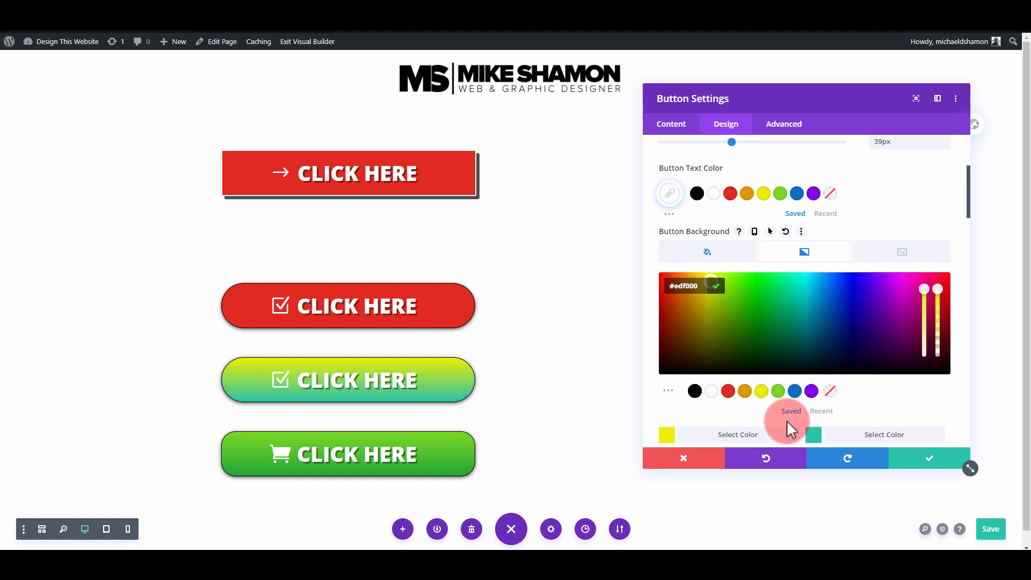
Set the gradient's second colour to the saved orange, lower its saturation to #e0a526, and save the module's settings
{"action": "left_click", "coordinate": [813, 435]}
{"action": "left_click", "coordinate": [712, 296]}
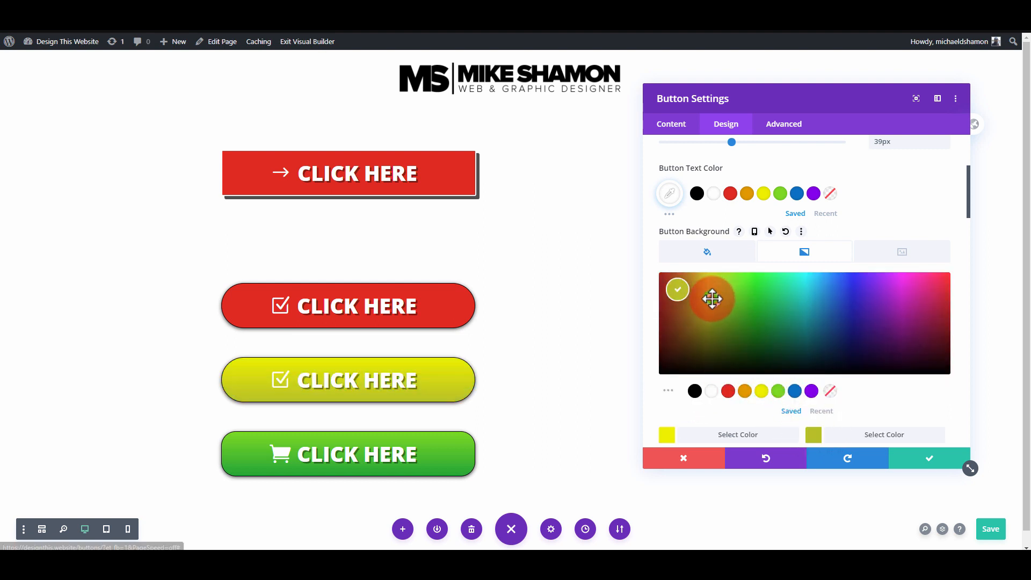
{"action": "left_click", "coordinate": [745, 392]}
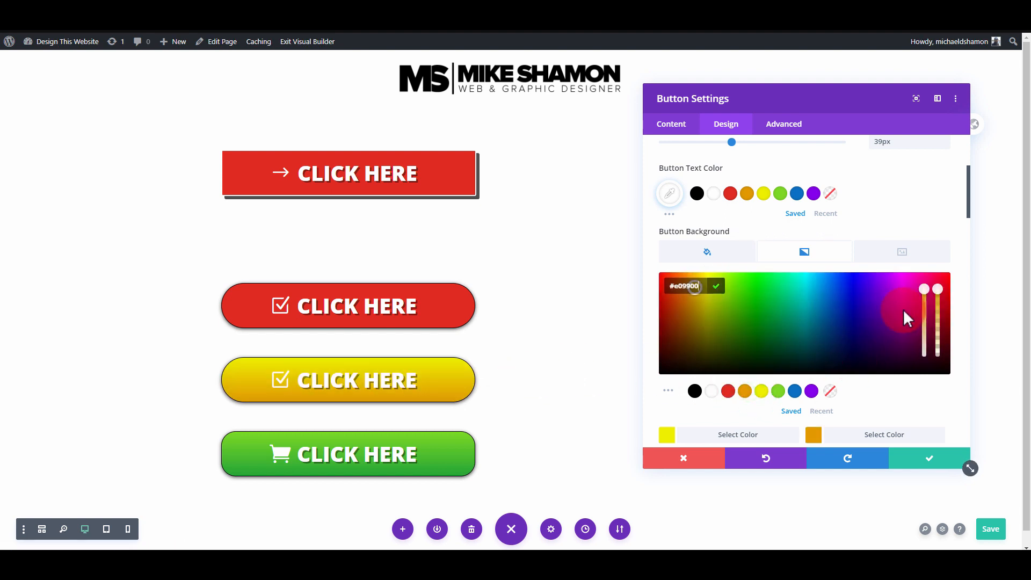
{"action": "left_click", "coordinate": [924, 300]}
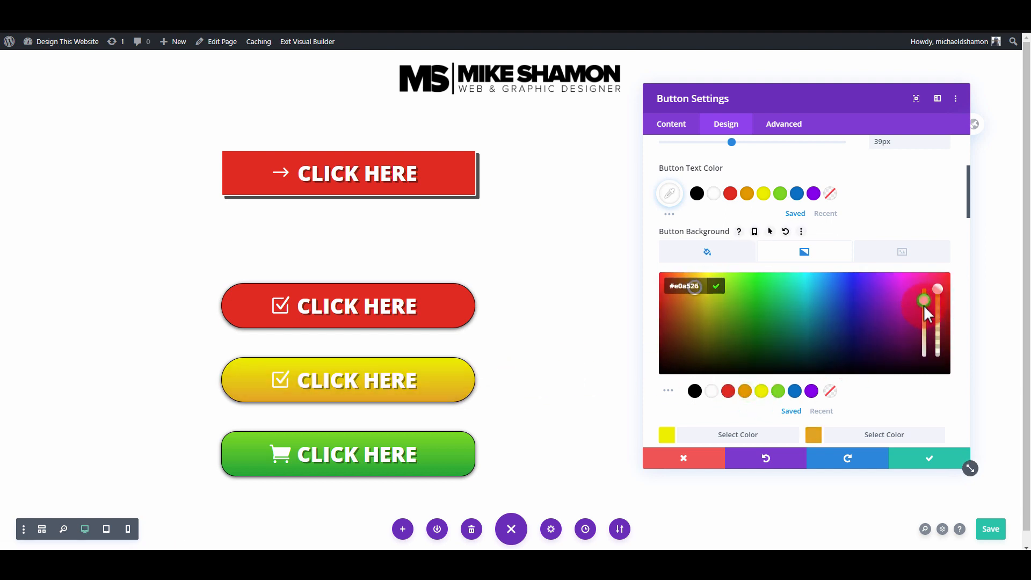
{"action": "left_click", "coordinate": [940, 463]}
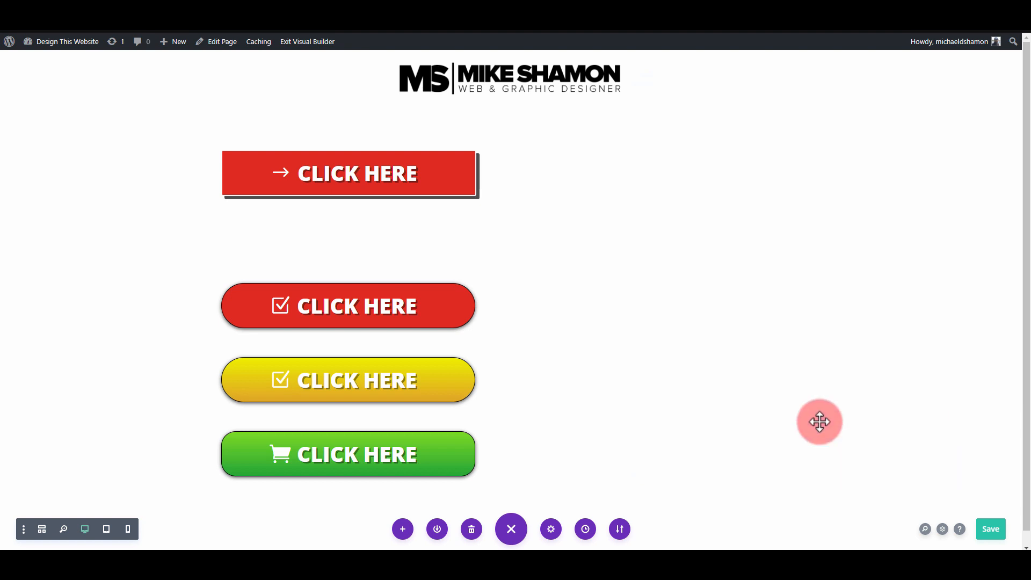
Reopen the yellow button's design settings and turn off its button icon
{"action": "left_click", "coordinate": [492, 363]}
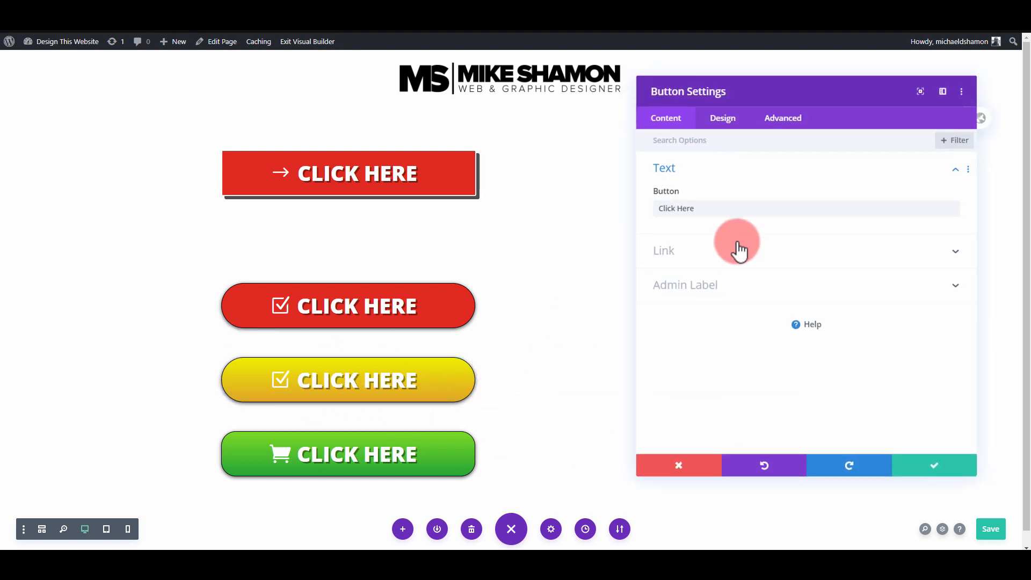
{"action": "left_click", "coordinate": [726, 124]}
{"action": "left_click", "coordinate": [696, 238]}
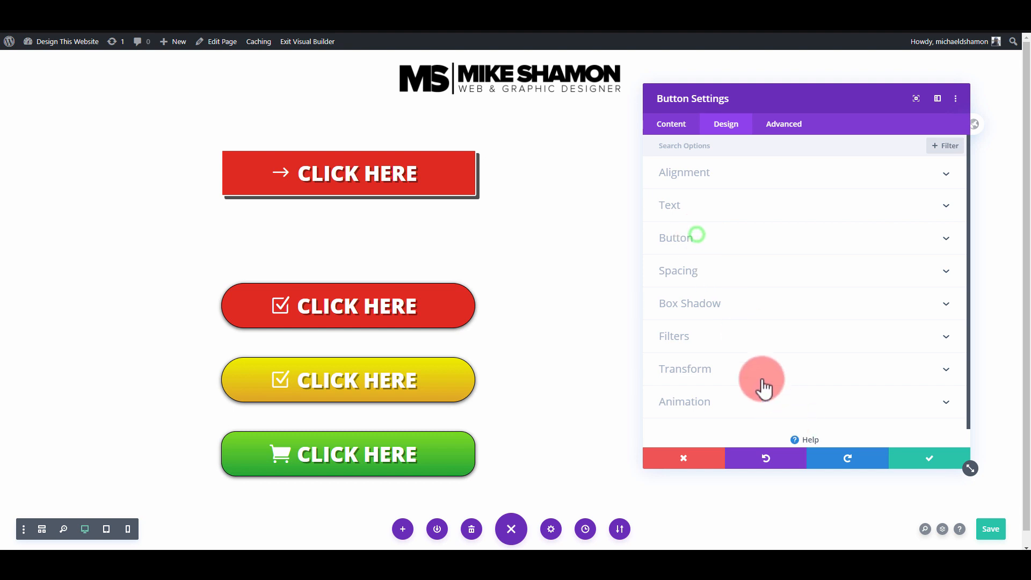
{"action": "scroll", "coordinate": [749, 371], "scroll_direction": "down", "scroll_amount": 3}
{"action": "scroll", "coordinate": [746, 362], "scroll_direction": "down", "scroll_amount": 10}
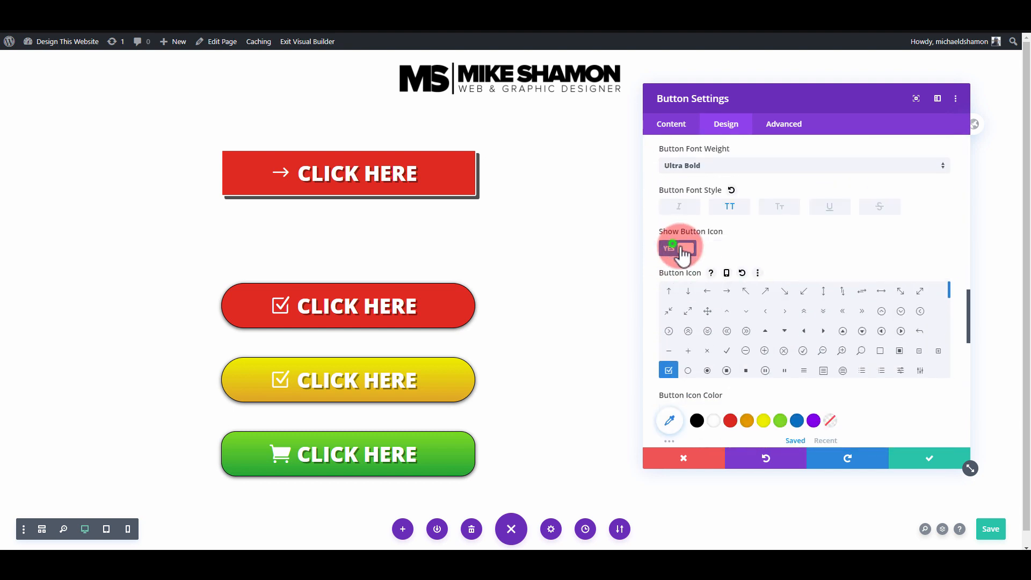
{"action": "left_click", "coordinate": [677, 248]}
{"action": "scroll", "coordinate": [692, 365], "scroll_direction": "up", "scroll_amount": 3}
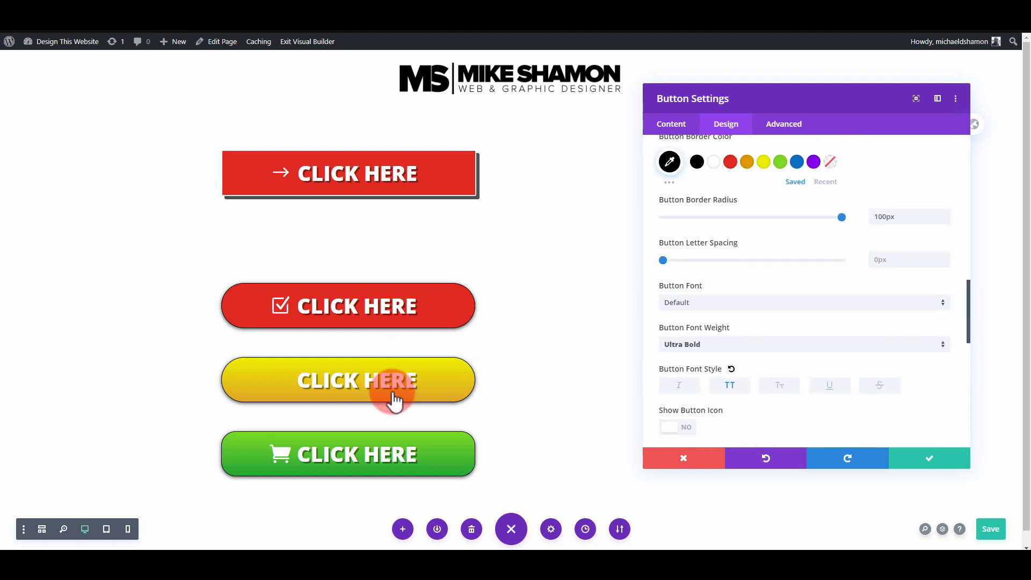
Link the yellow button's left and right desktop padding and set both to 10%
{"action": "scroll", "coordinate": [721, 226], "scroll_direction": "up", "scroll_amount": 10}
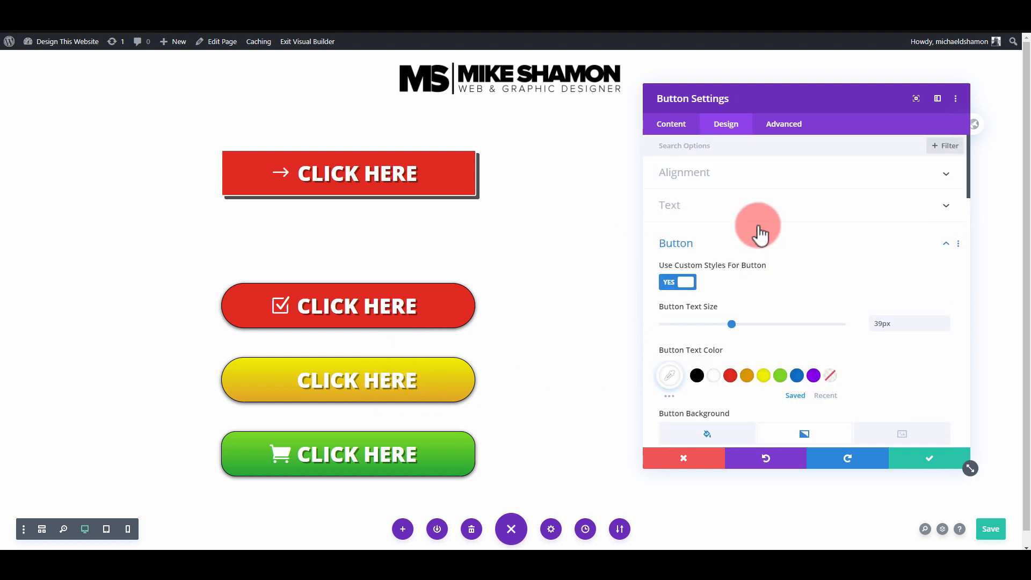
{"action": "left_click", "coordinate": [731, 239]}
{"action": "left_click", "coordinate": [718, 271]}
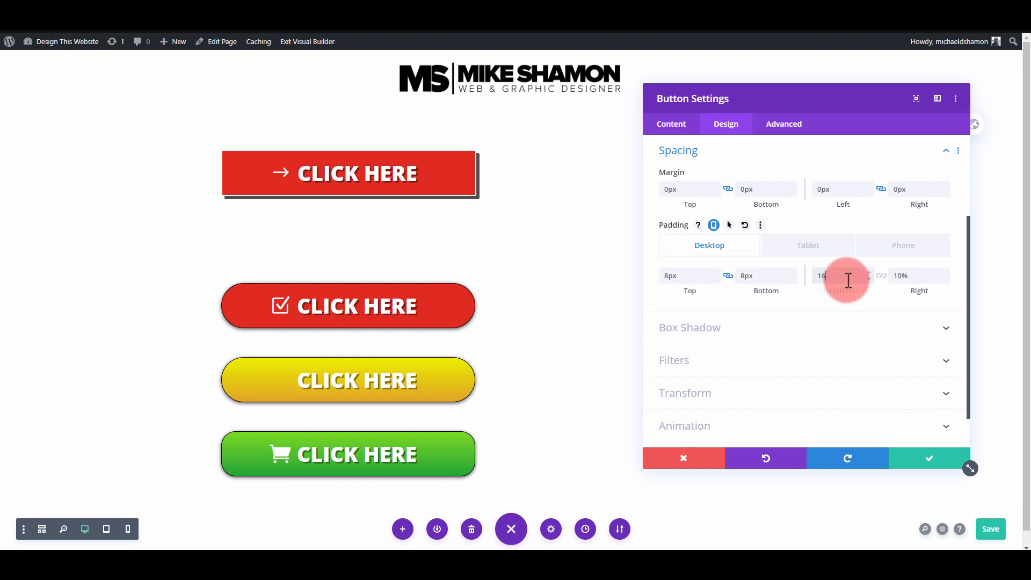
{"action": "left_click", "coordinate": [878, 275]}
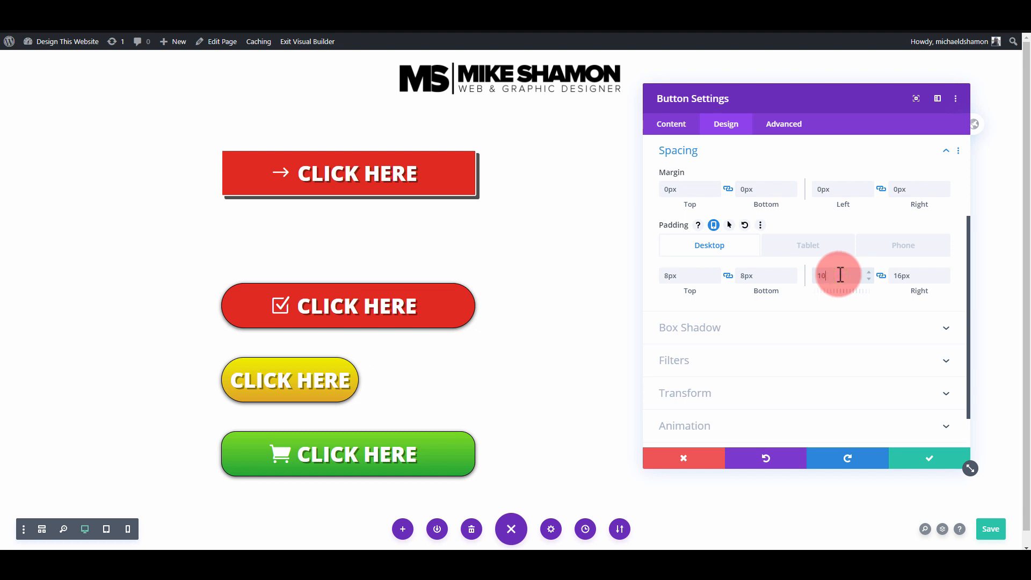
{"action": "left_click", "coordinate": [879, 275]}
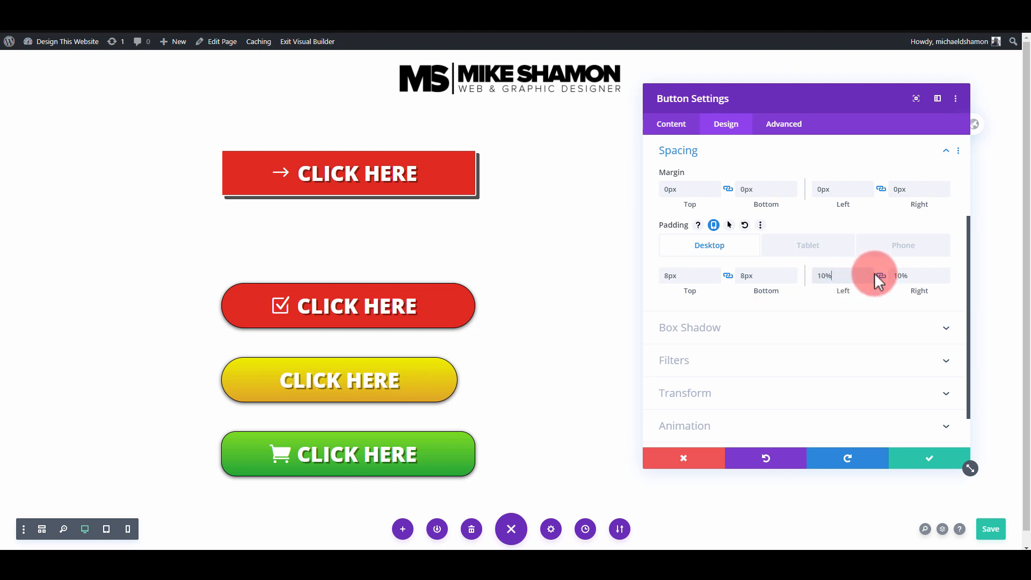
Set the yellow button's phone left padding to 10%, check the tablet padding, and return to the desktop values
{"action": "left_click", "coordinate": [906, 247]}
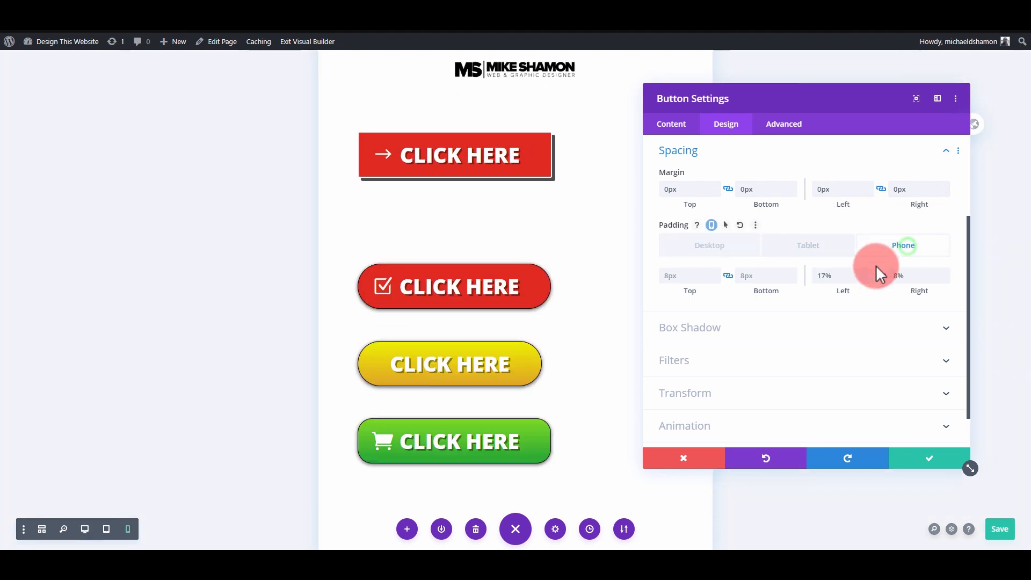
{"action": "double_click", "coordinate": [854, 275]}
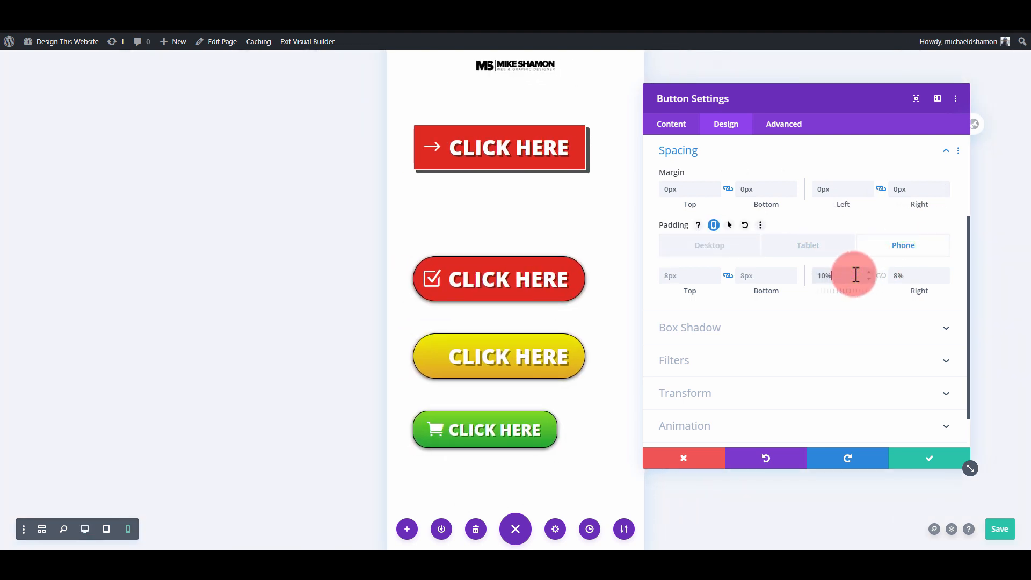
{"action": "type", "text": "10%"}
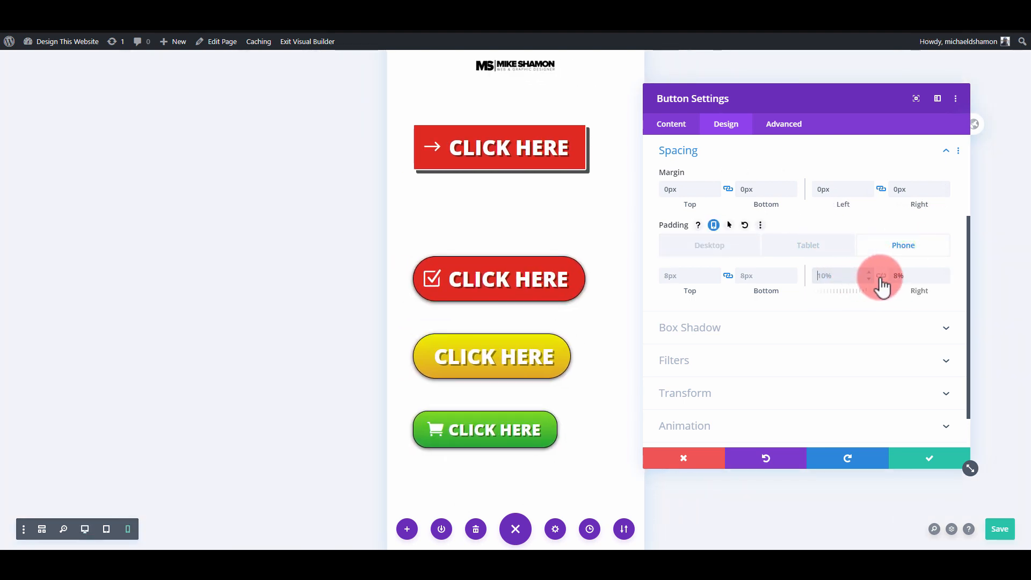
{"action": "left_click", "coordinate": [824, 245]}
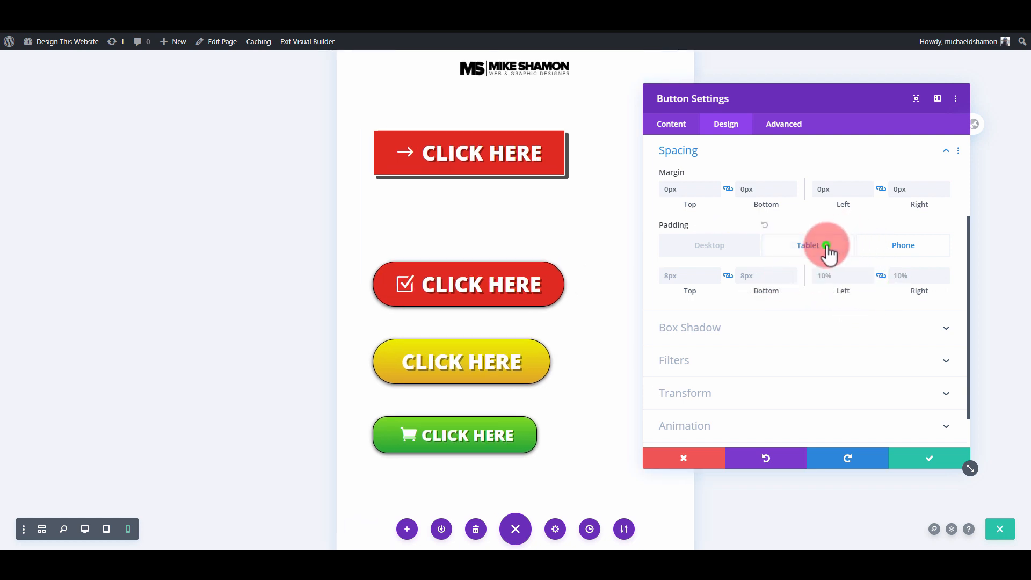
{"action": "left_click", "coordinate": [740, 248]}
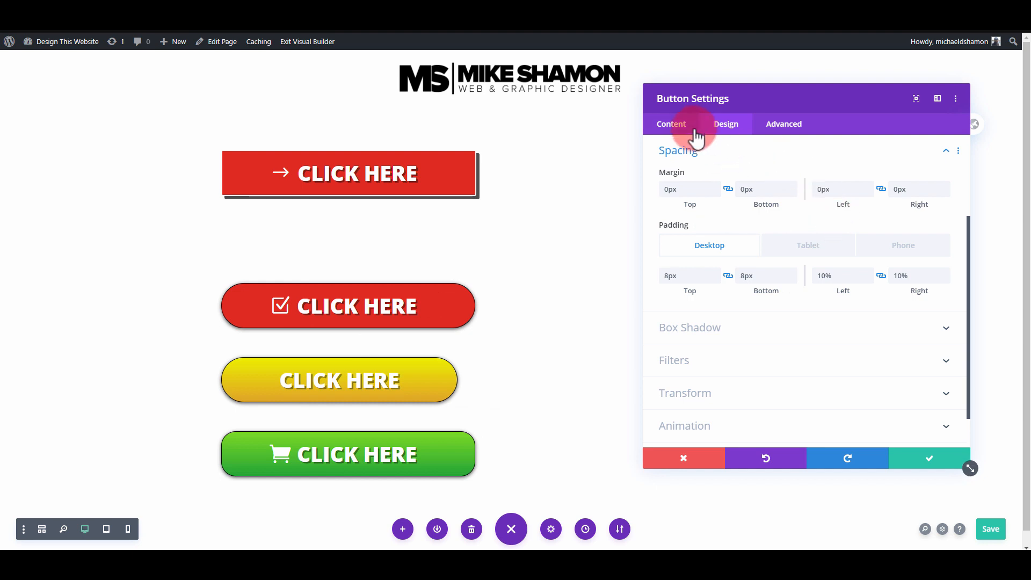
Try to set the yellow button's font to Oswald by searching the font list
{"action": "left_click", "coordinate": [740, 155]}
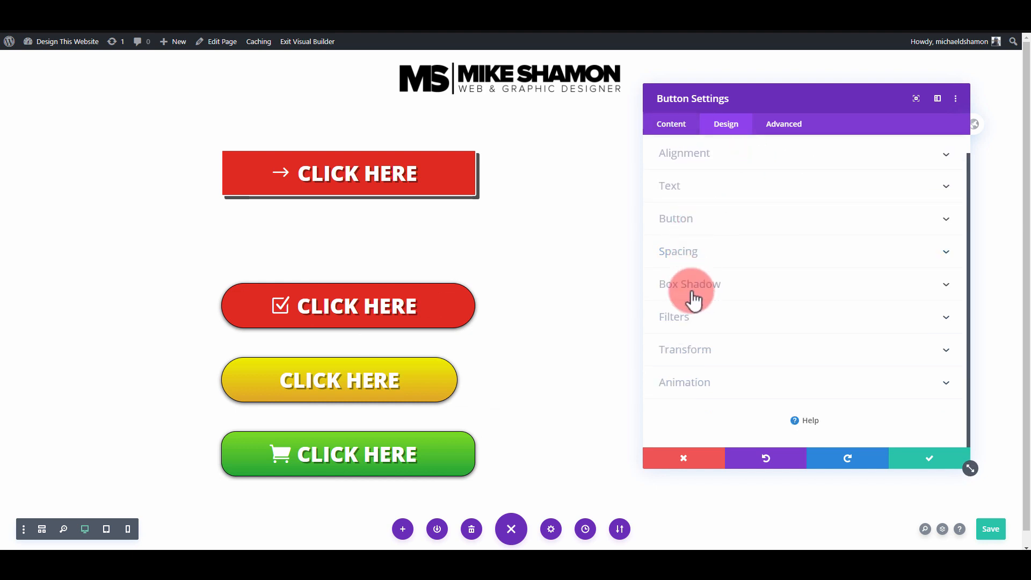
{"action": "left_click", "coordinate": [701, 231]}
{"action": "scroll", "coordinate": [748, 290], "scroll_direction": "down", "scroll_amount": 8}
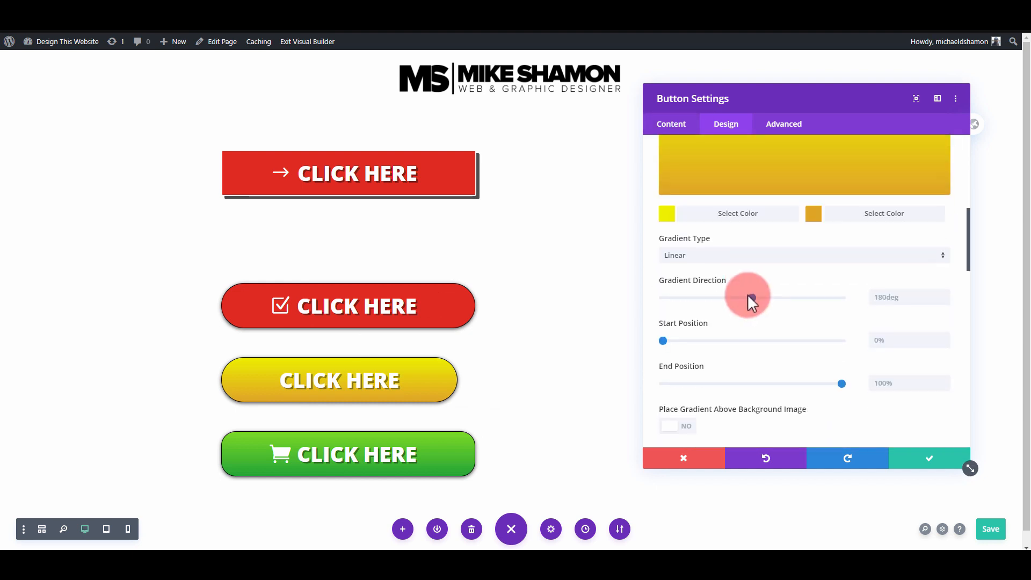
{"action": "scroll", "coordinate": [696, 299], "scroll_direction": "down", "scroll_amount": 5}
{"action": "left_click", "coordinate": [708, 213]}
{"action": "left_click", "coordinate": [726, 83]}
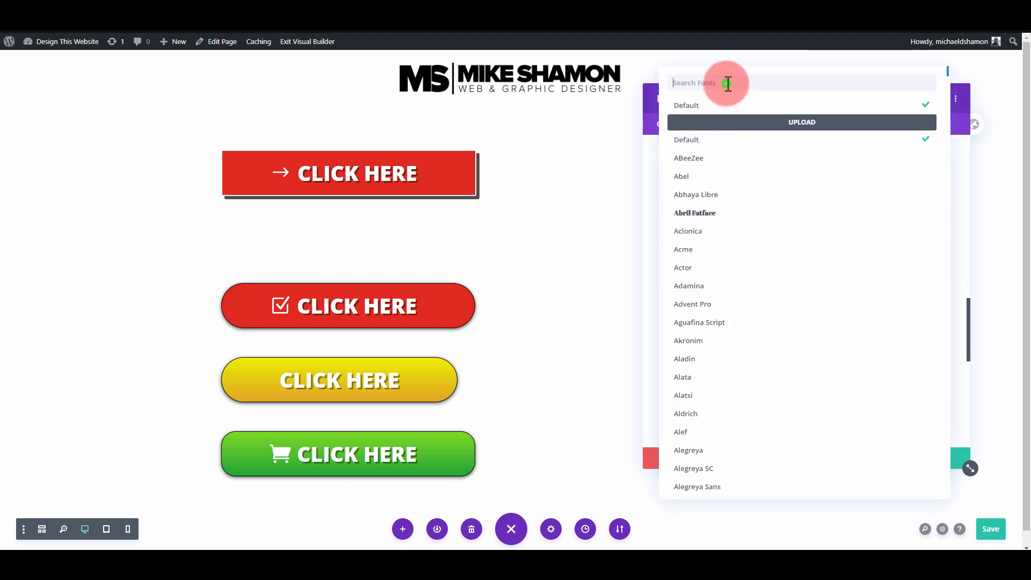
{"action": "type", "text": "oswal"}
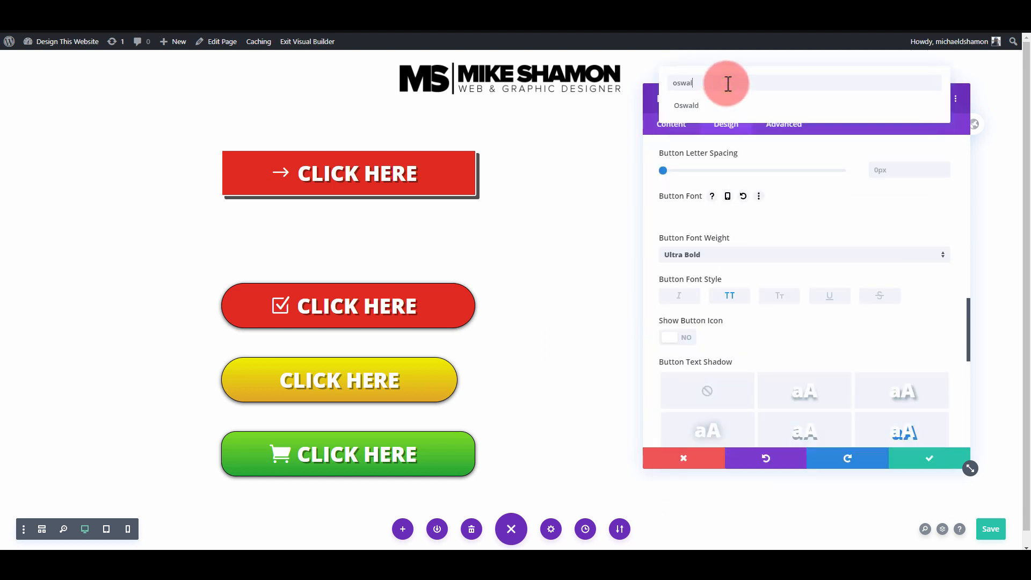
{"action": "key", "text": "Return"}
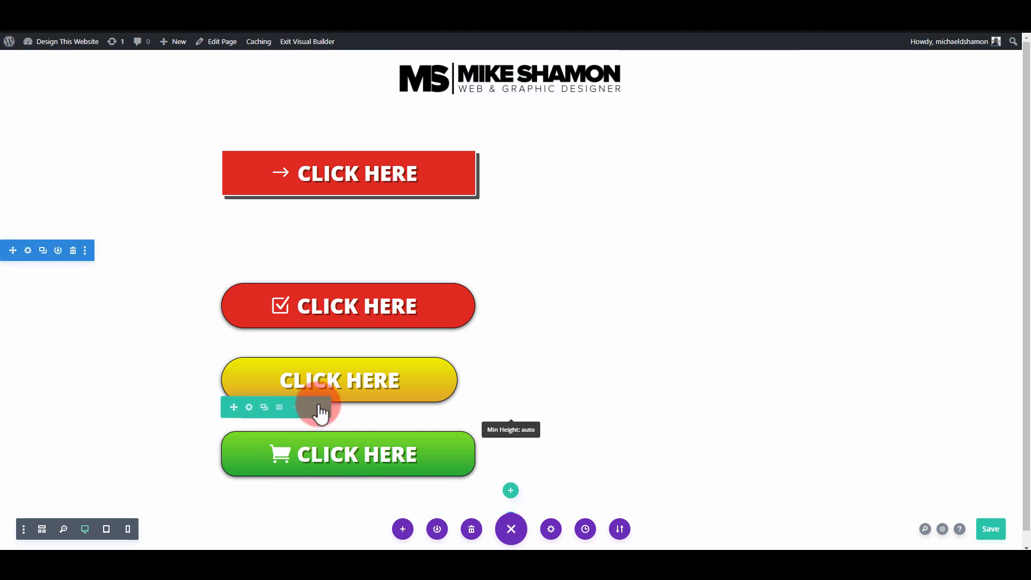
Reopen the yellow button's styling options and set its font to Oswald with Bold weight
{"action": "left_click", "coordinate": [491, 360]}
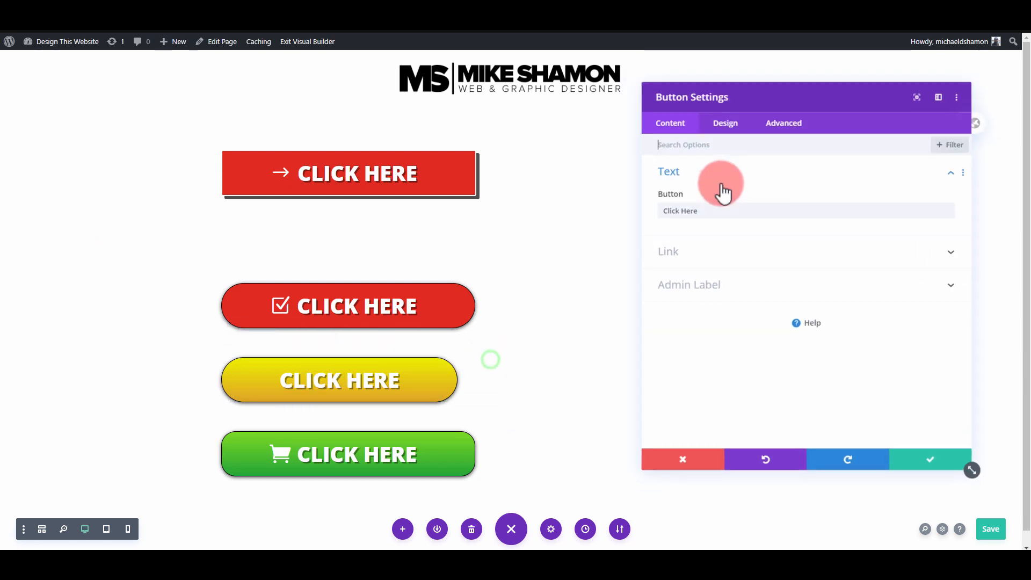
{"action": "left_click", "coordinate": [744, 128]}
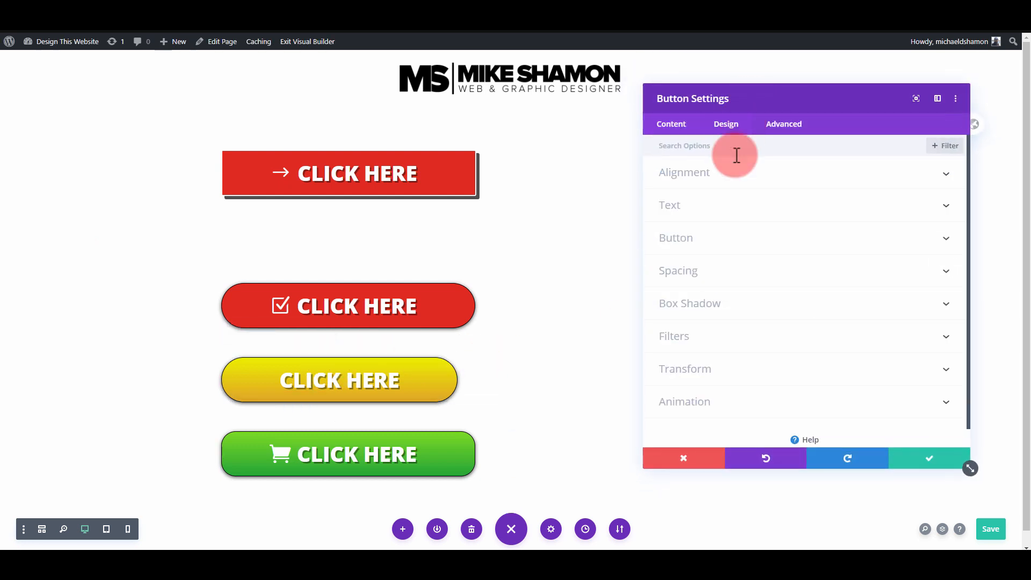
{"action": "left_click", "coordinate": [698, 207]}
{"action": "left_click", "coordinate": [742, 237]}
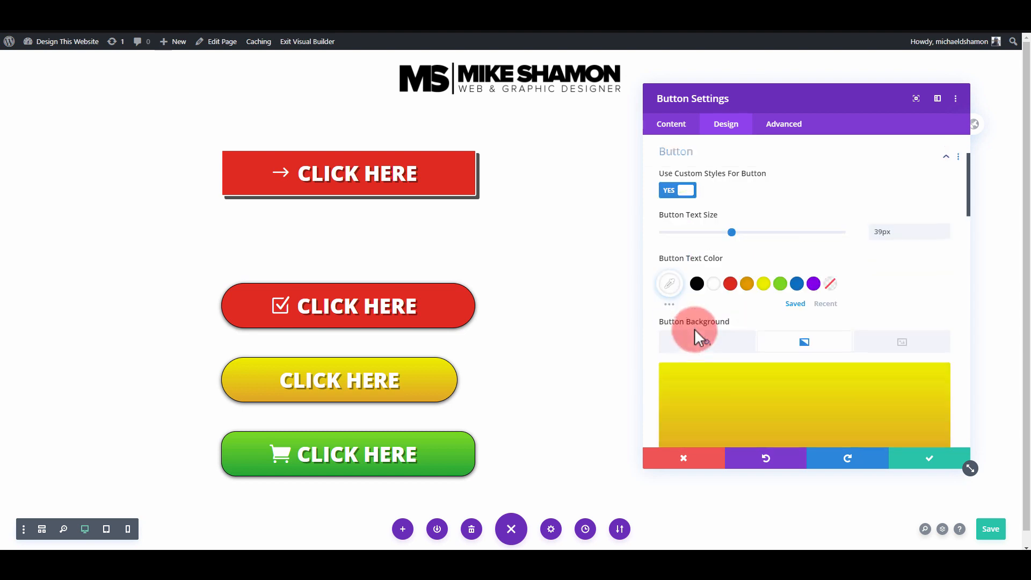
{"action": "scroll", "coordinate": [698, 328], "scroll_direction": "down", "scroll_amount": 10}
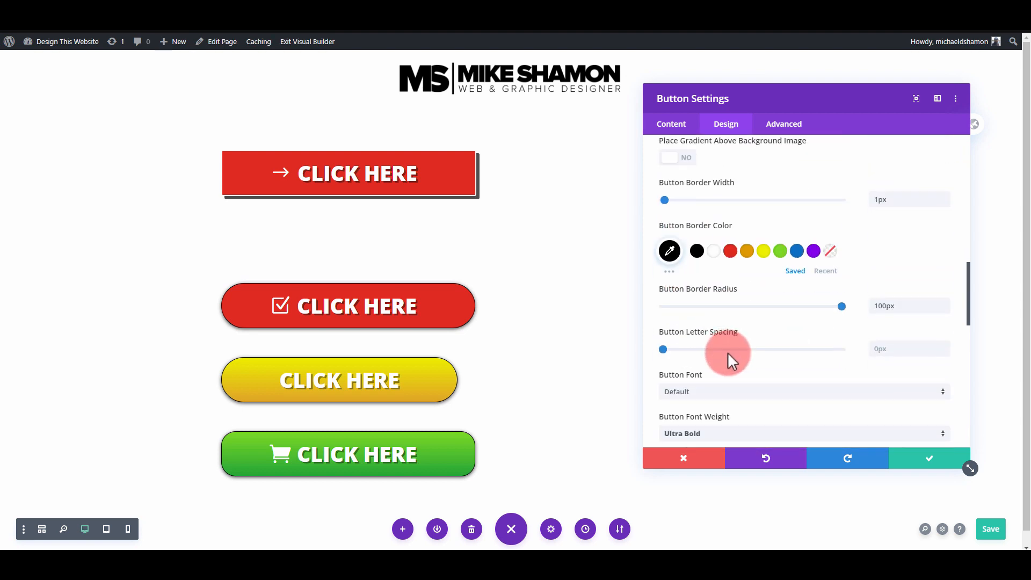
{"action": "scroll", "coordinate": [731, 359], "scroll_direction": "down", "scroll_amount": 3}
{"action": "left_click", "coordinate": [696, 213]}
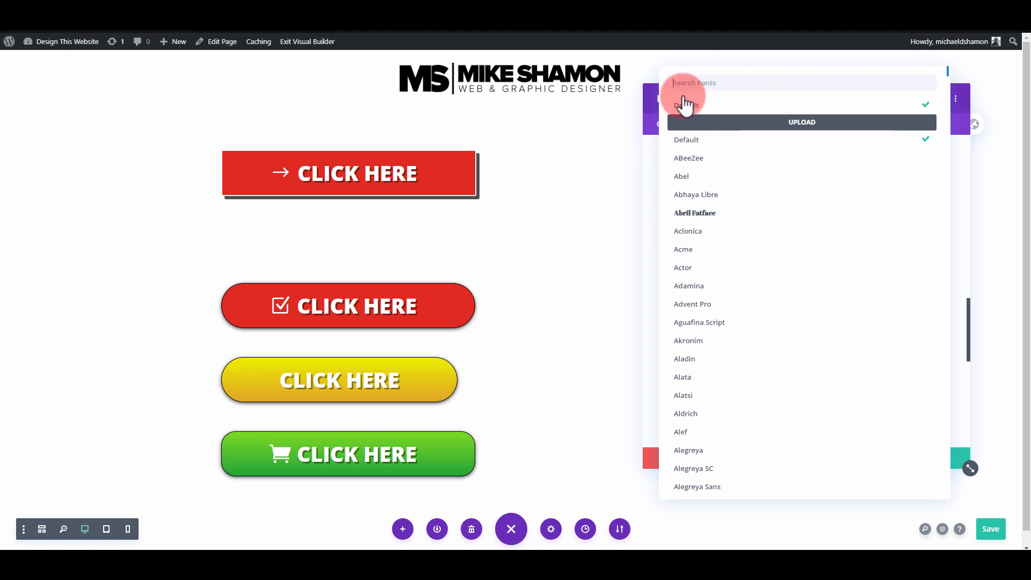
{"action": "type", "text": "osw"}
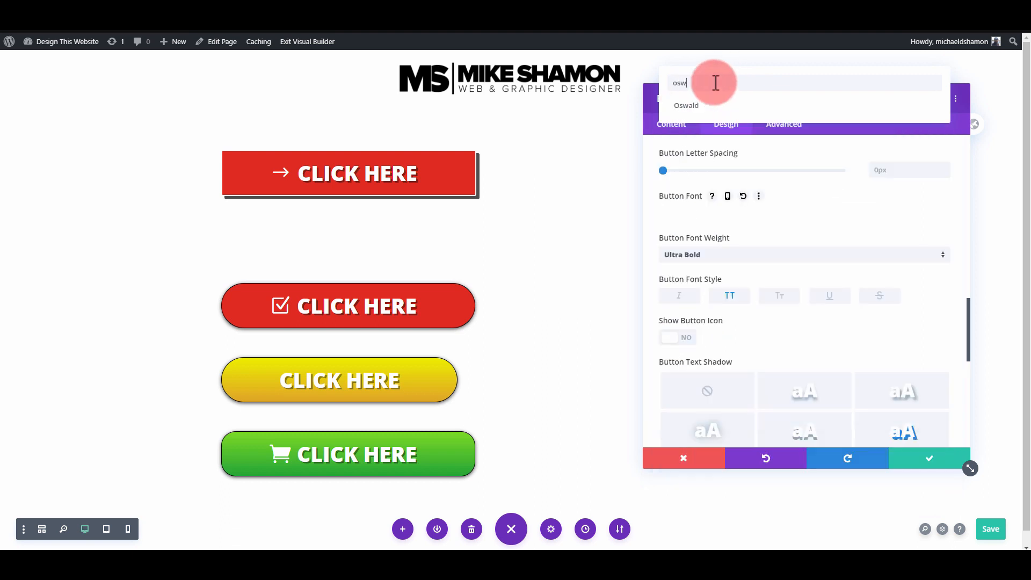
{"action": "left_click", "coordinate": [708, 106]}
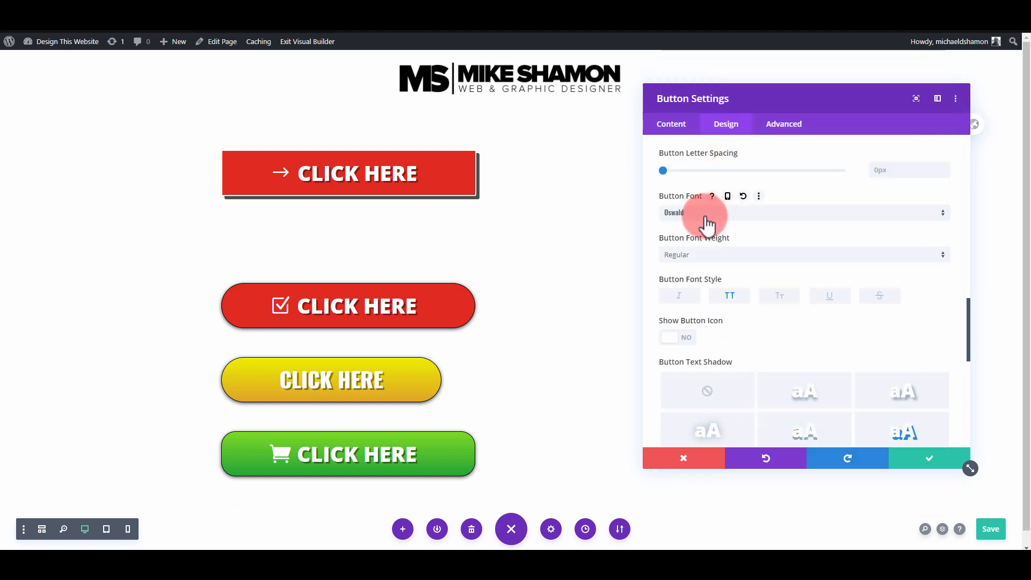
{"action": "left_click", "coordinate": [705, 263]}
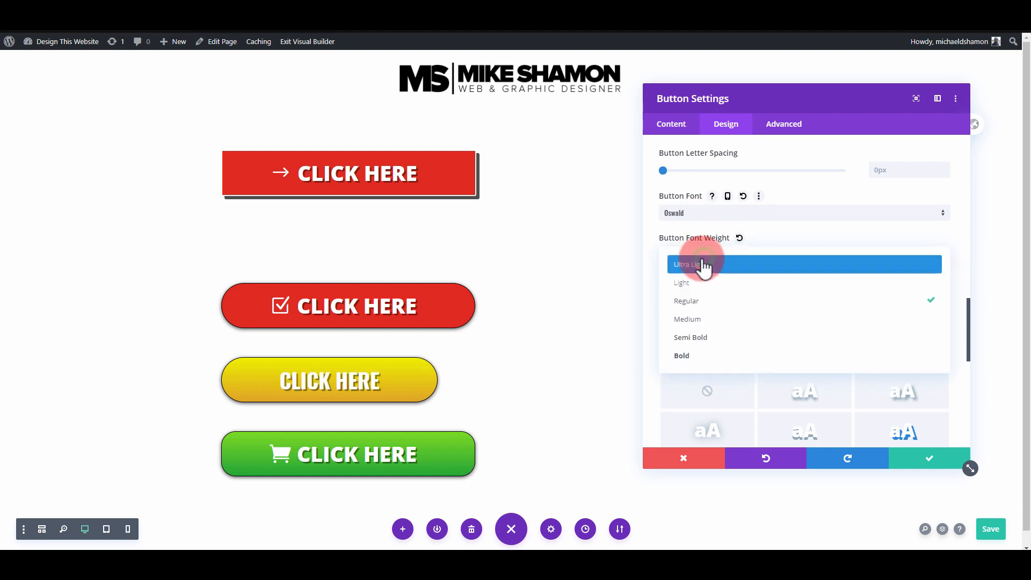
{"action": "left_click", "coordinate": [691, 351]}
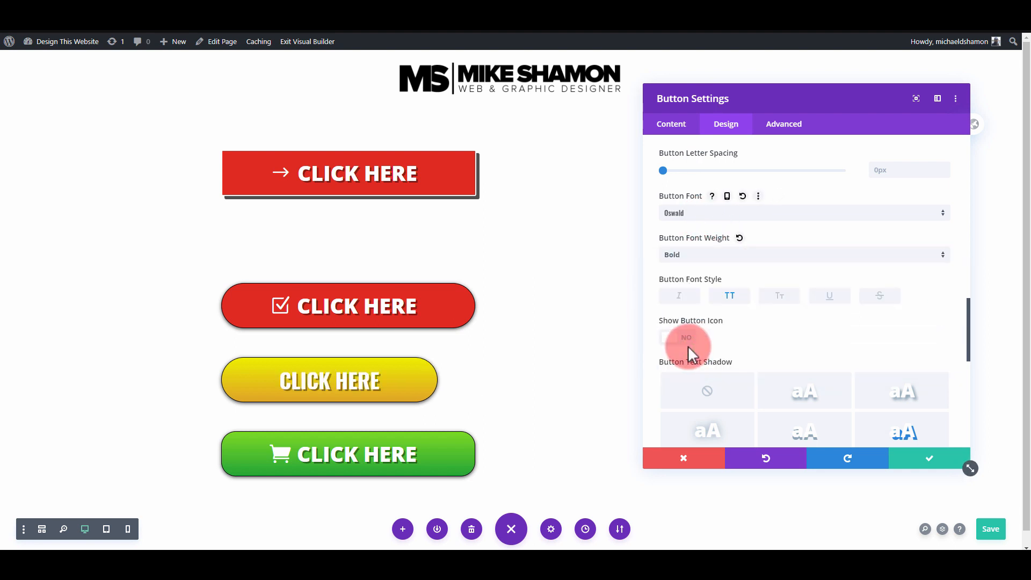
Make the yellow button's text italic and increase its text size to 52px
{"action": "left_click", "coordinate": [721, 295]}
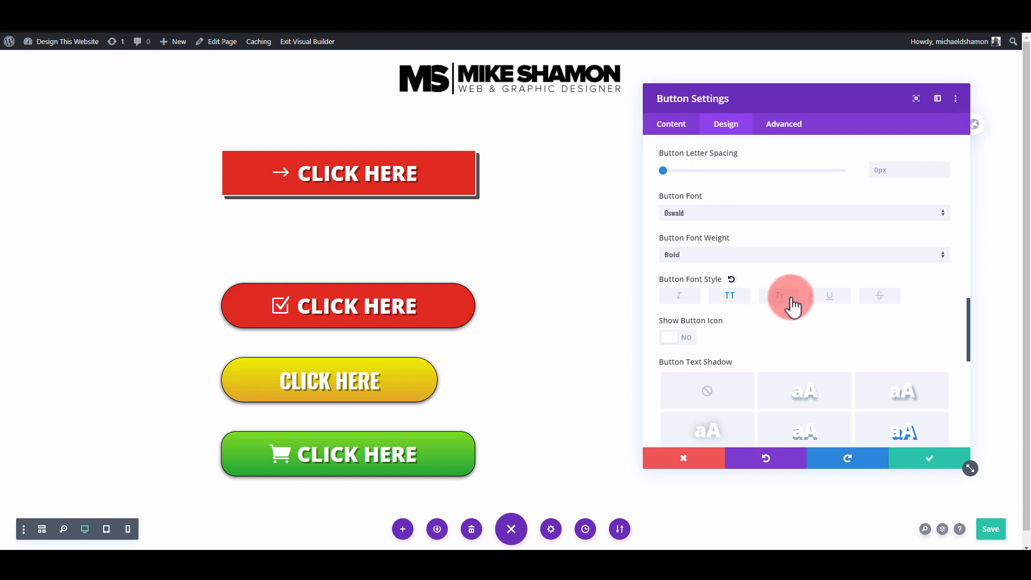
{"action": "left_click", "coordinate": [687, 297]}
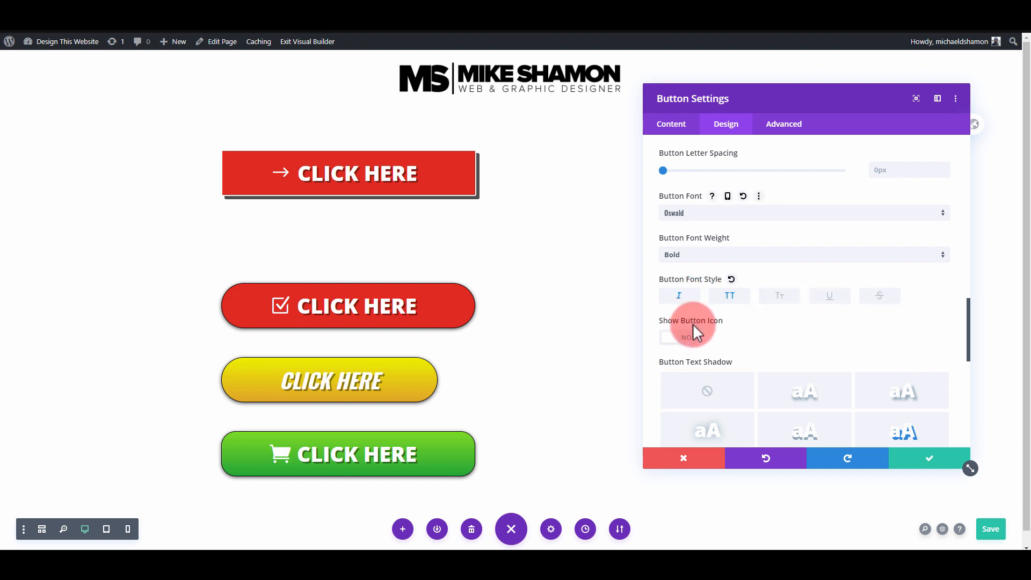
{"action": "scroll", "coordinate": [707, 226], "scroll_direction": "up", "scroll_amount": 10}
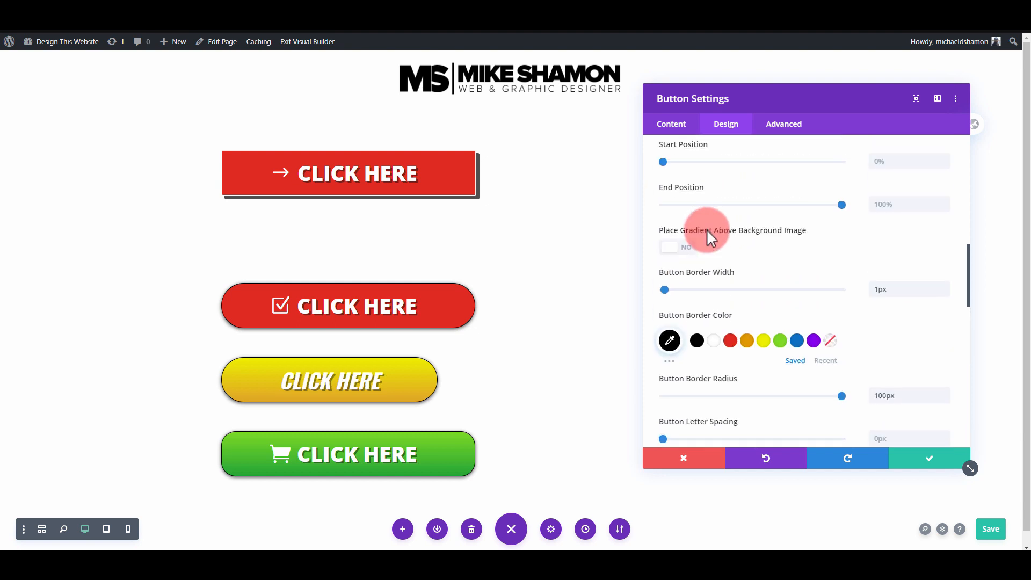
{"action": "scroll", "coordinate": [688, 239], "scroll_direction": "up", "scroll_amount": 5}
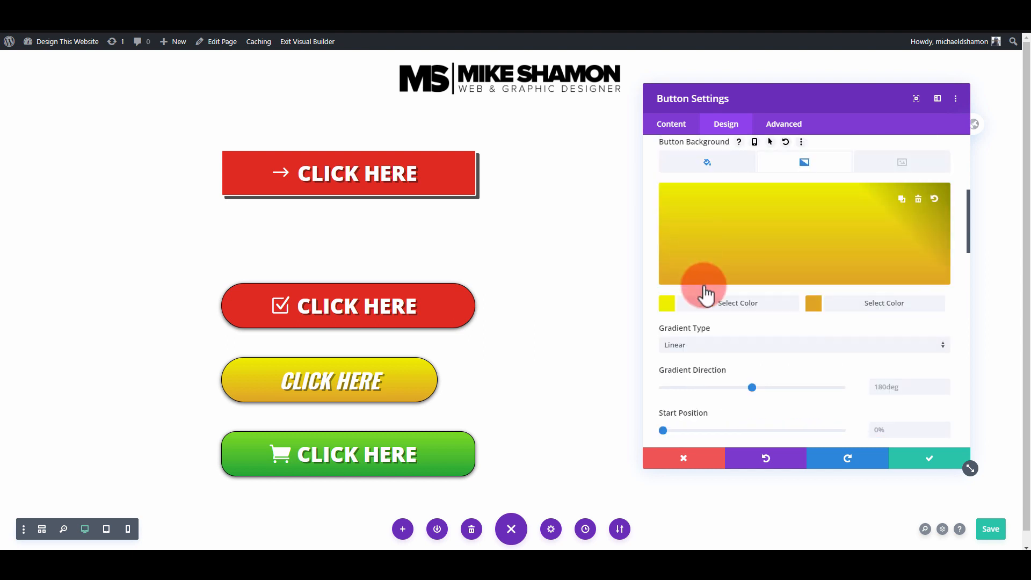
{"action": "scroll", "coordinate": [698, 290], "scroll_direction": "up", "scroll_amount": 5}
{"action": "left_click_drag", "start_coordinate": [741, 318], "coordinate": [755, 318]}
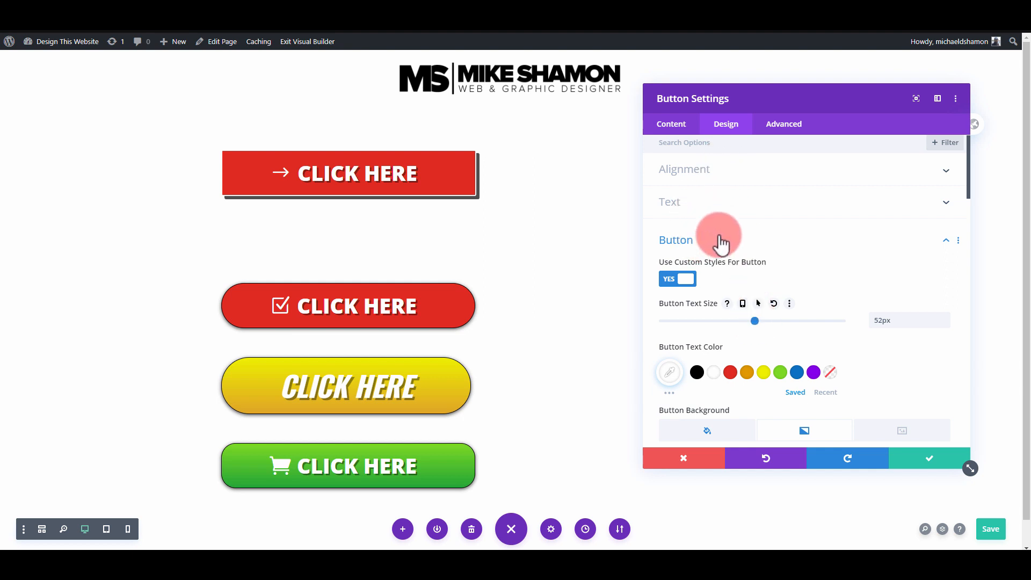
Reduce the yellow button's text shadow to 0.05em horizontal length and 0.06em vertical length
{"action": "scroll", "coordinate": [717, 242], "scroll_direction": "down", "scroll_amount": 2}
{"action": "scroll", "coordinate": [715, 299], "scroll_direction": "down", "scroll_amount": 4}
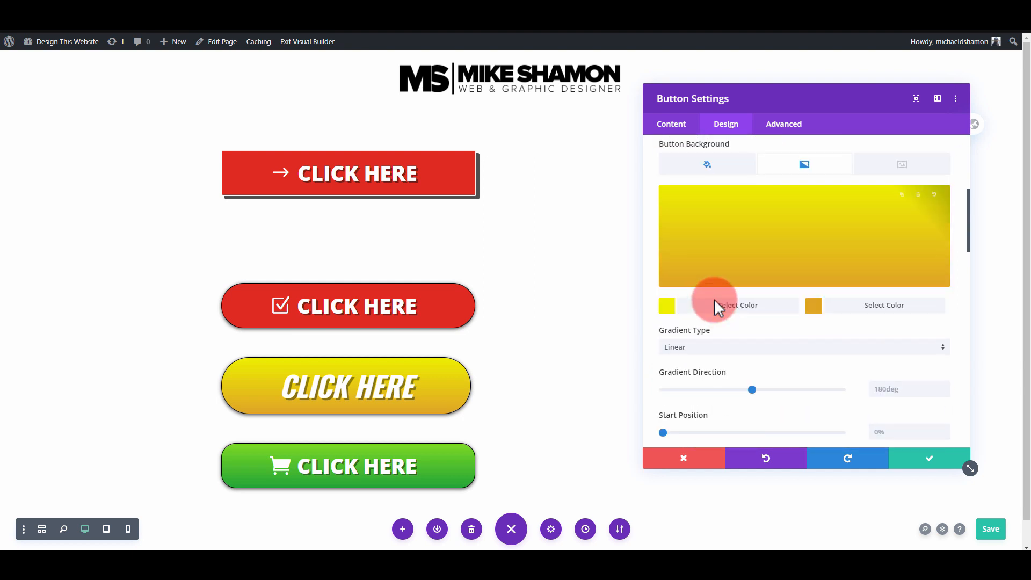
{"action": "scroll", "coordinate": [708, 359], "scroll_direction": "down", "scroll_amount": 4}
{"action": "scroll", "coordinate": [722, 375], "scroll_direction": "down", "scroll_amount": 10}
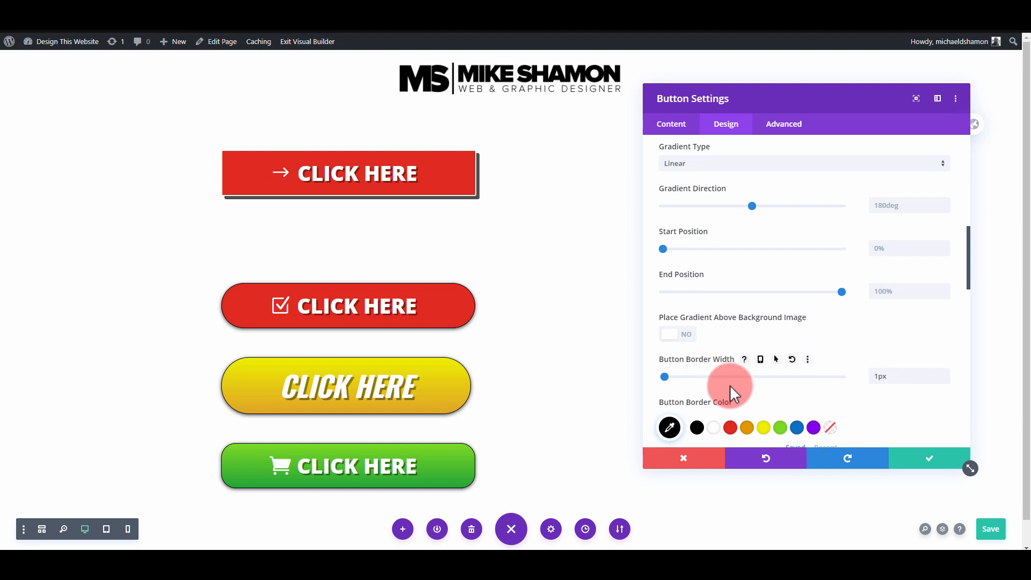
{"action": "left_click", "coordinate": [900, 254]}
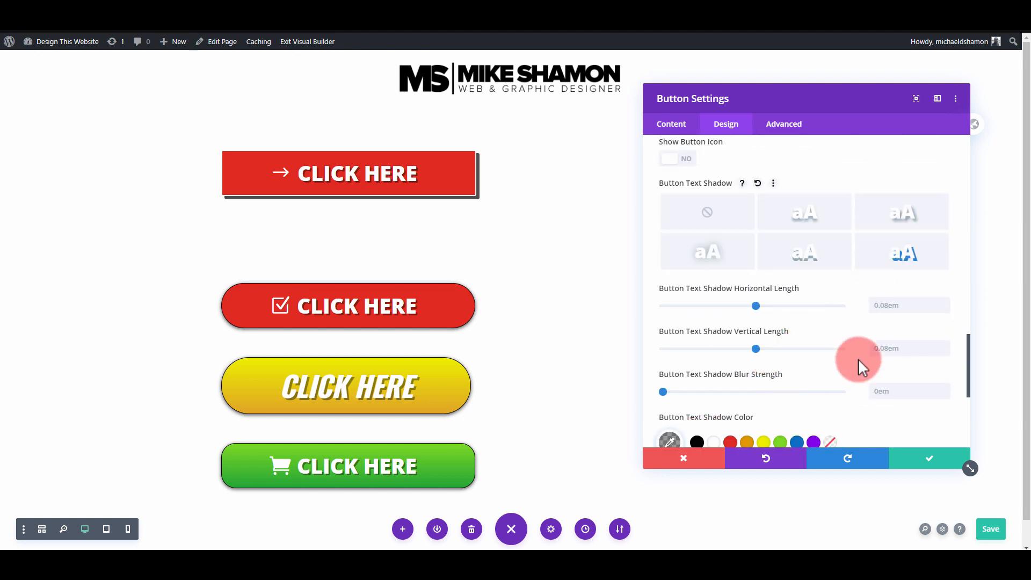
{"action": "left_click", "coordinate": [946, 351]}
{"action": "left_click", "coordinate": [946, 351]}
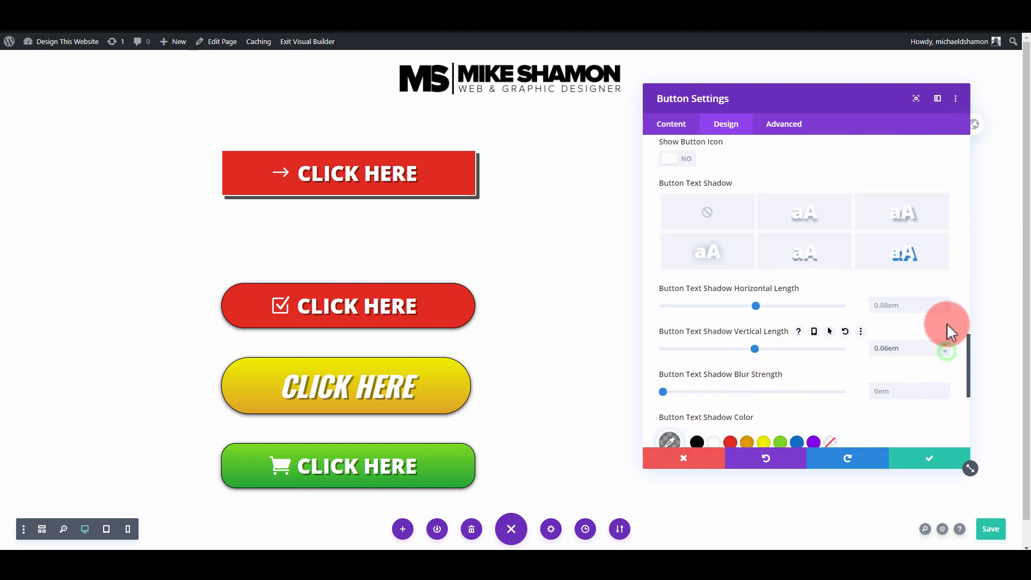
{"action": "left_click", "coordinate": [946, 305]}
Change the yellow button's text colour to the saved blue #0c71c3
{"action": "scroll", "coordinate": [832, 312], "scroll_direction": "up", "scroll_amount": 10}
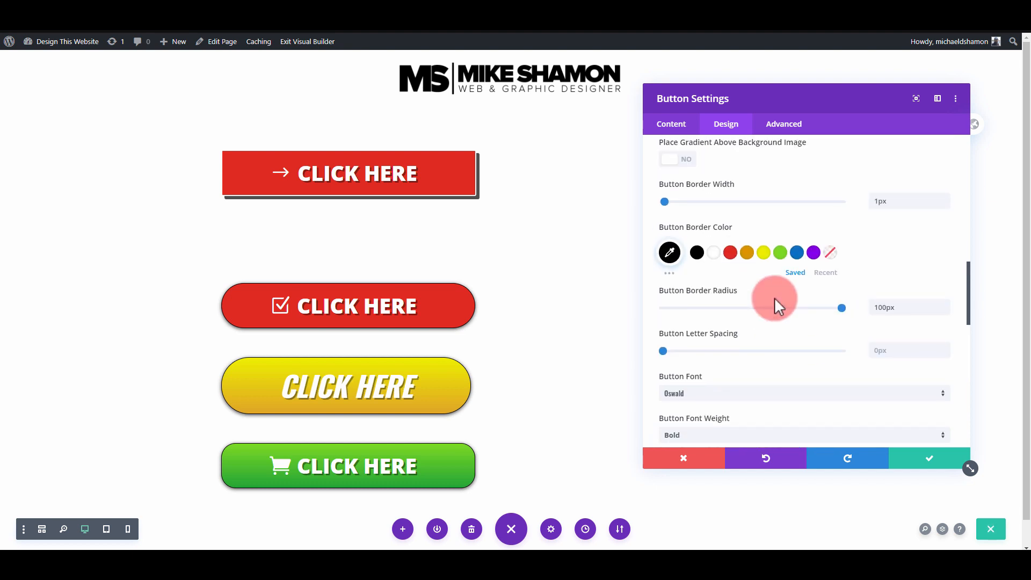
{"action": "scroll", "coordinate": [774, 303], "scroll_direction": "down", "scroll_amount": 5}
{"action": "scroll", "coordinate": [714, 333], "scroll_direction": "up", "scroll_amount": 5}
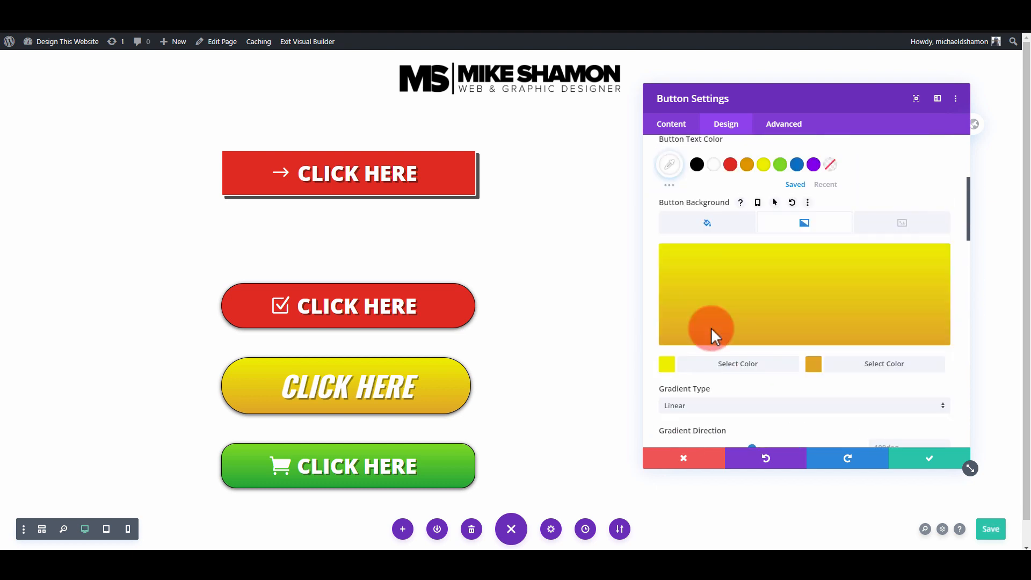
{"action": "left_click", "coordinate": [796, 196]}
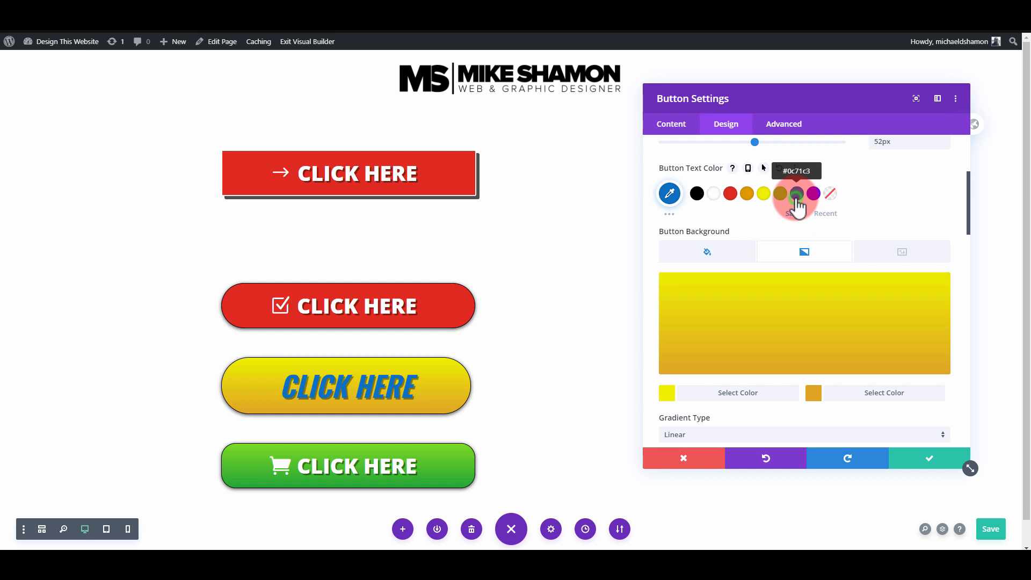
Darken the button's text shadow colour to rgba(0,0,0,0.76) and set its horizontal and vertical lengths to 0.03em
{"action": "scroll", "coordinate": [877, 339], "scroll_direction": "down", "scroll_amount": 10}
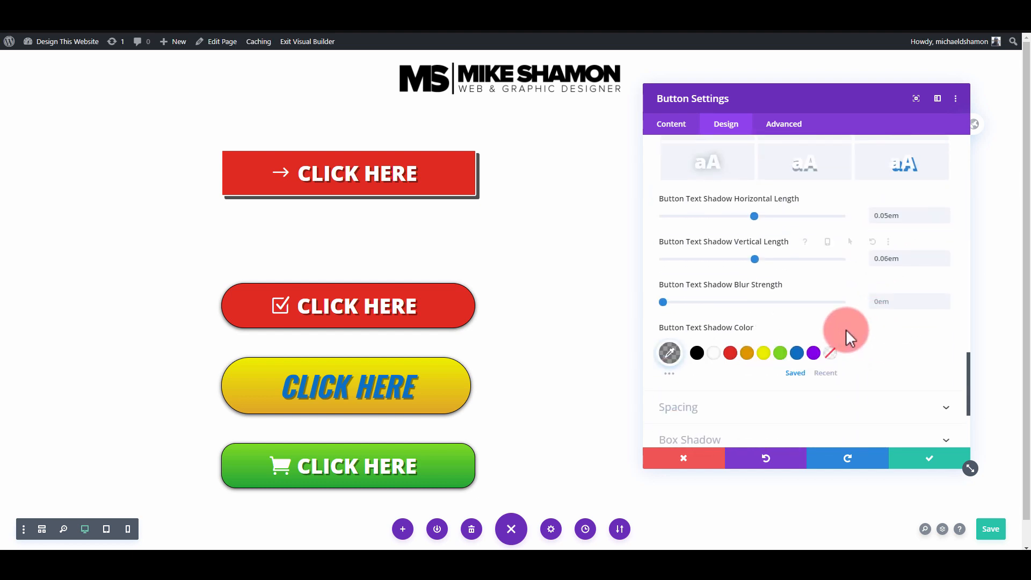
{"action": "left_click", "coordinate": [669, 352]}
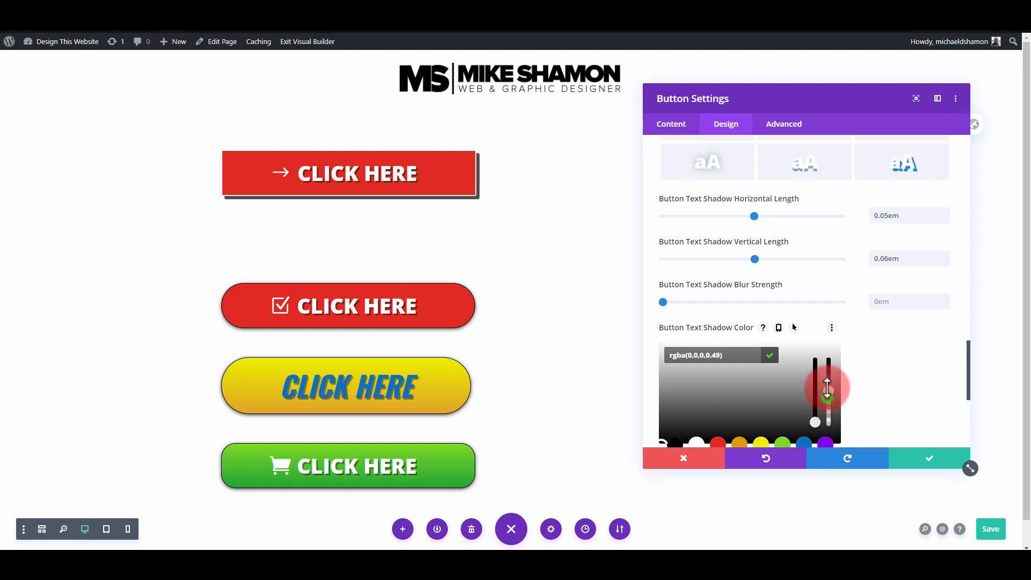
{"action": "left_click_drag", "start_coordinate": [828, 383], "coordinate": [828, 377]}
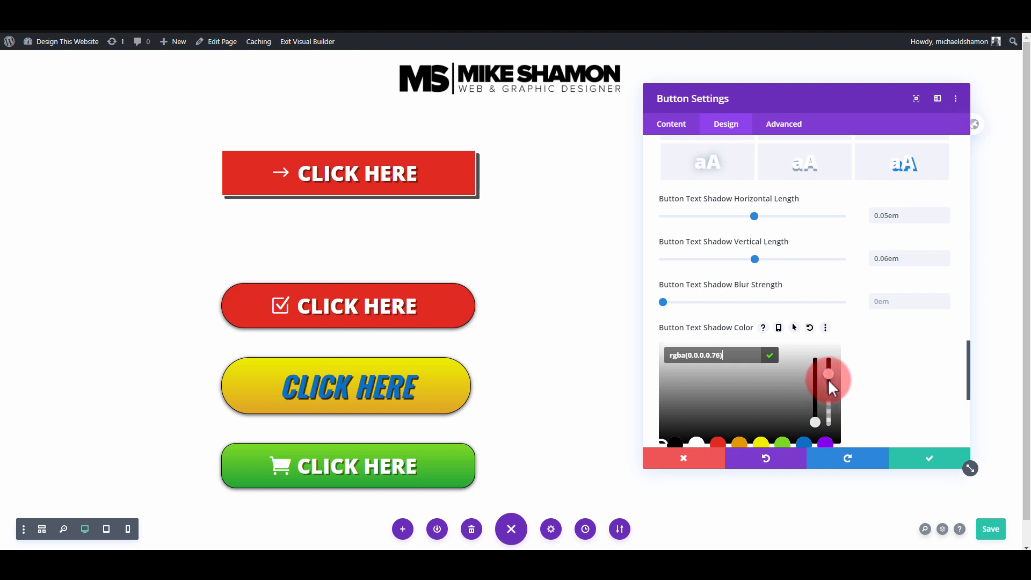
{"action": "left_click", "coordinate": [945, 261]}
{"action": "left_click", "coordinate": [945, 262]}
{"action": "left_click", "coordinate": [945, 262]}
{"action": "left_click", "coordinate": [946, 221]}
{"action": "left_click", "coordinate": [946, 221]}
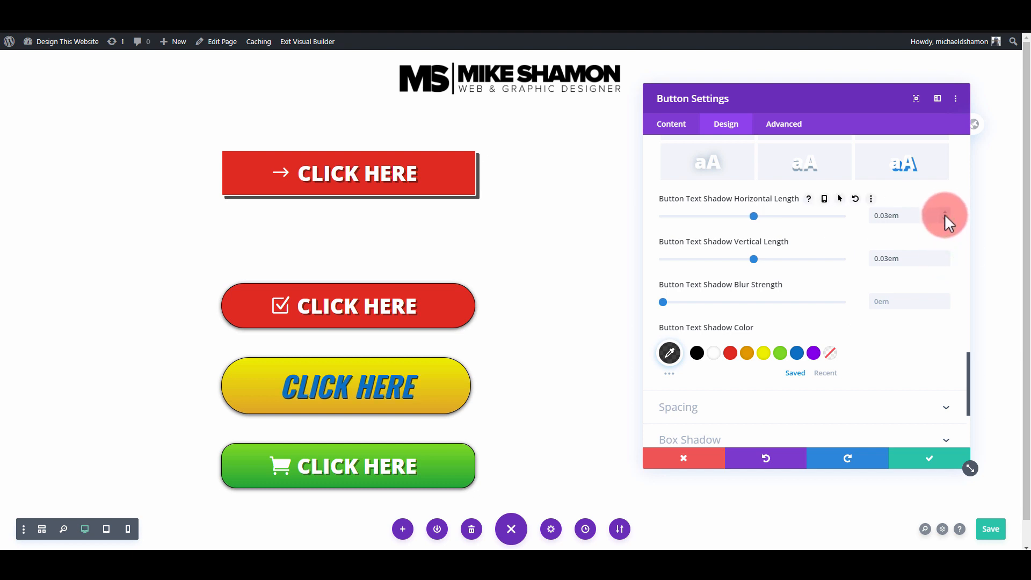
Give the yellow button a 4px border in the custom blue #0b42c1 and copy that colour code
{"action": "scroll", "coordinate": [888, 378], "scroll_direction": "up", "scroll_amount": 8}
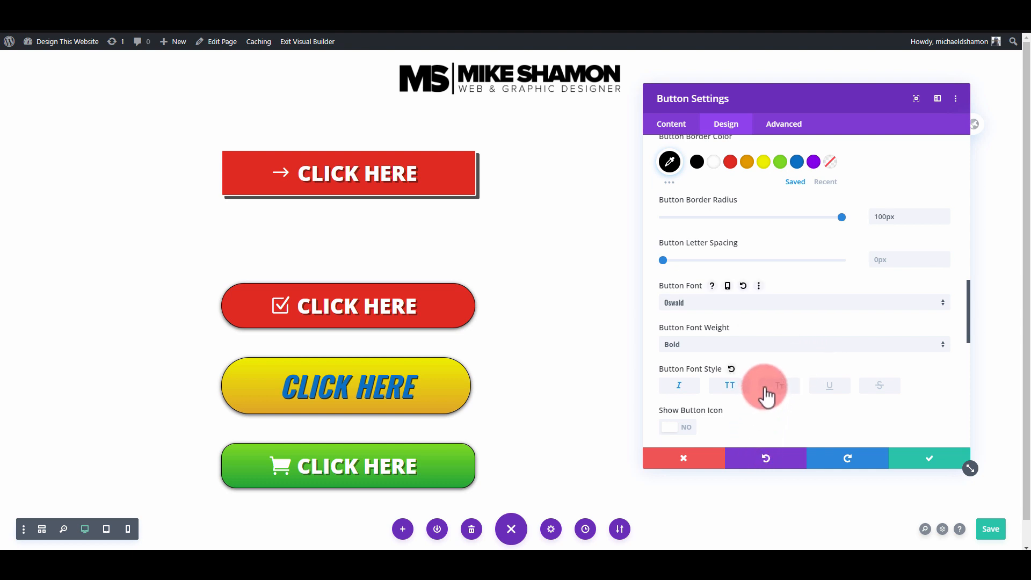
{"action": "scroll", "coordinate": [744, 358], "scroll_direction": "down", "scroll_amount": 3}
{"action": "scroll", "coordinate": [740, 355], "scroll_direction": "up", "scroll_amount": 3}
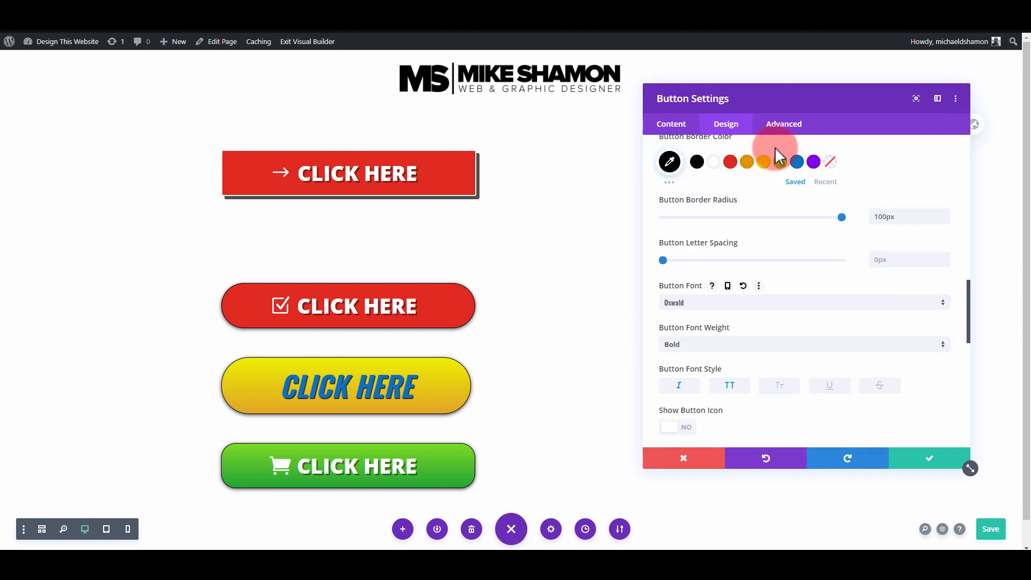
{"action": "scroll", "coordinate": [689, 251], "scroll_direction": "up", "scroll_amount": 2}
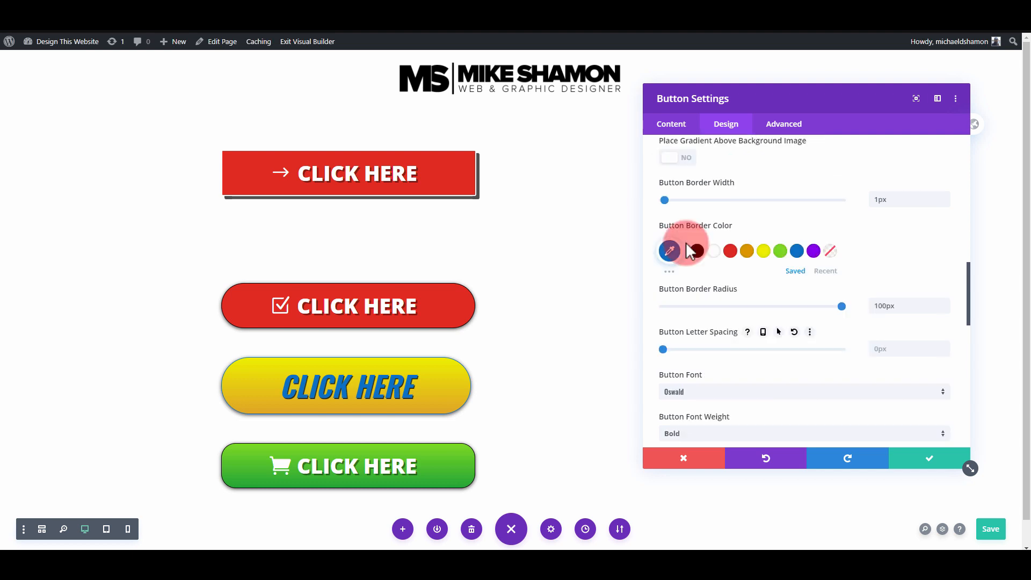
{"action": "mouse_move", "coordinate": [665, 200]}
{"action": "left_mouse_down"}
{"action": "mouse_move", "coordinate": [690, 198]}
{"action": "mouse_move", "coordinate": [670, 199]}
{"action": "left_mouse_up"}
{"action": "left_click", "coordinate": [669, 250]}
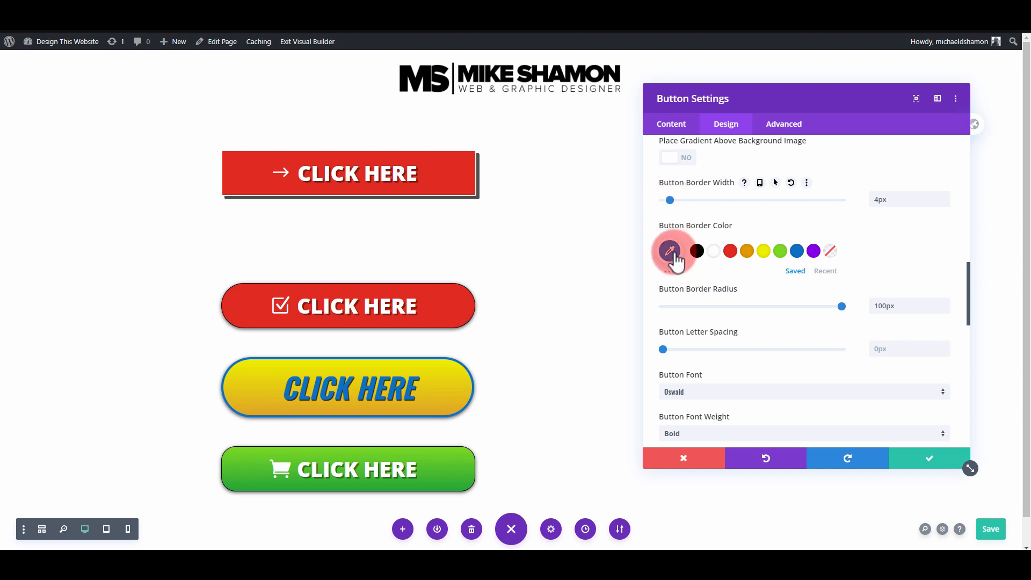
{"action": "left_click", "coordinate": [776, 272]}
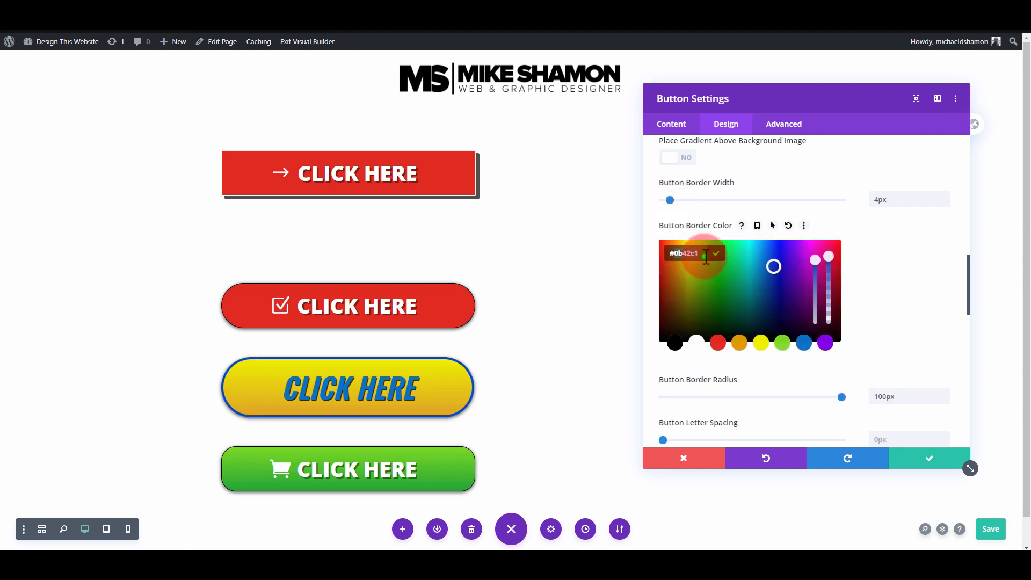
{"action": "left_click", "coordinate": [873, 255]}
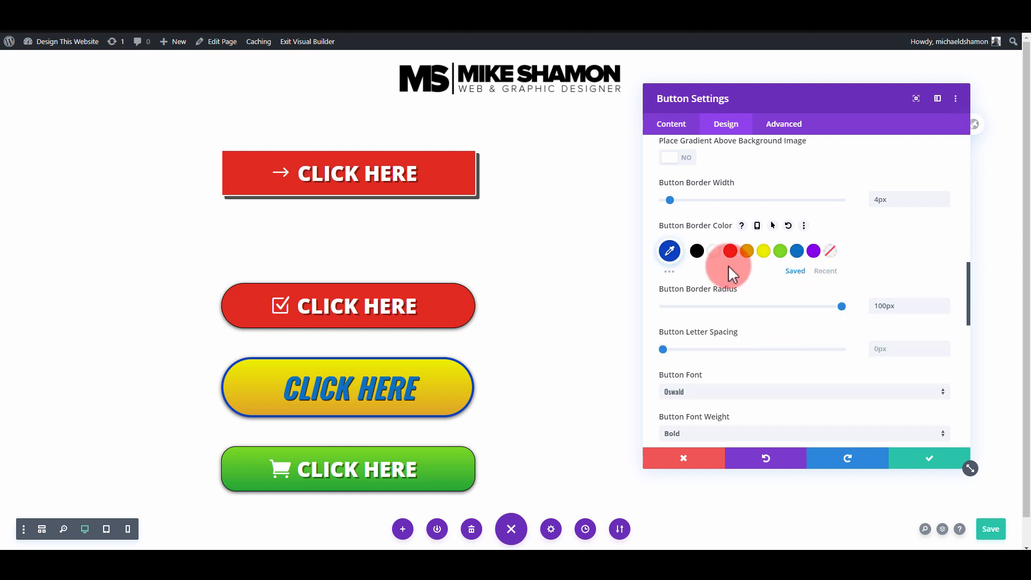
Match the yellow button's text colour to its border by applying the copied colour #0b42c1
{"action": "scroll", "coordinate": [728, 266], "scroll_direction": "up", "scroll_amount": 3}
{"action": "scroll", "coordinate": [727, 267], "scroll_direction": "up", "scroll_amount": 5}
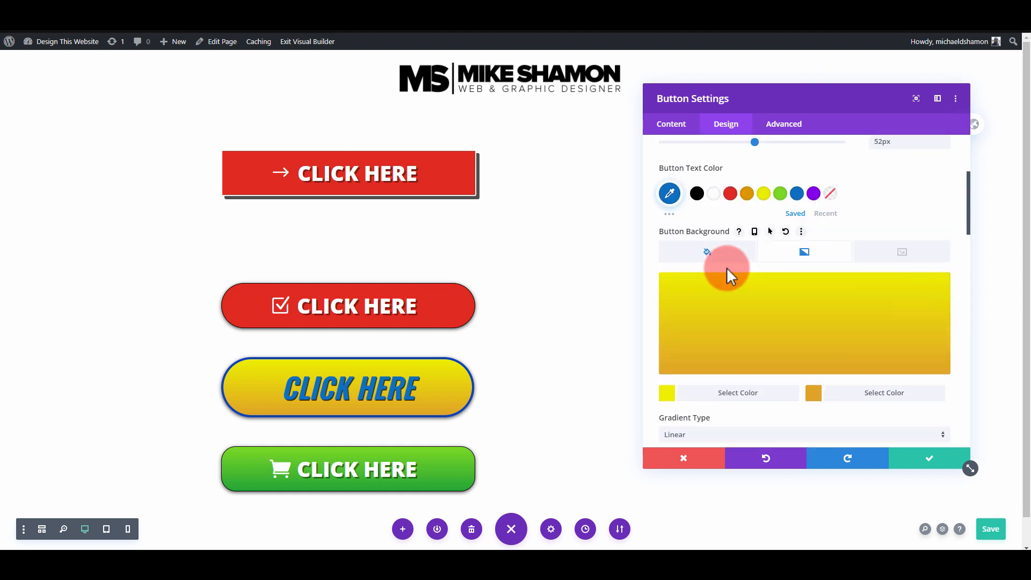
{"action": "left_click", "coordinate": [669, 193]}
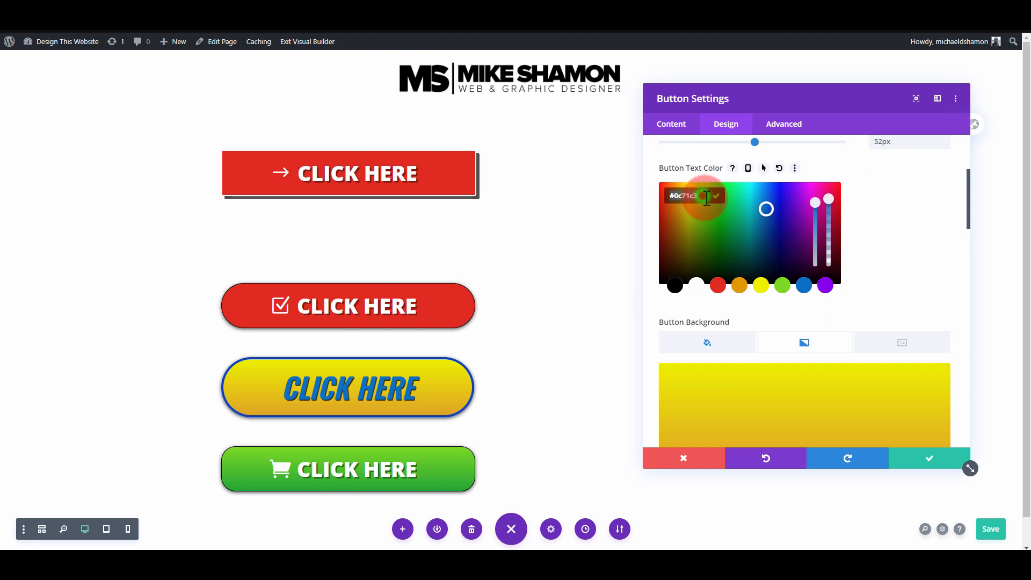
{"action": "left_click", "coordinate": [855, 226]}
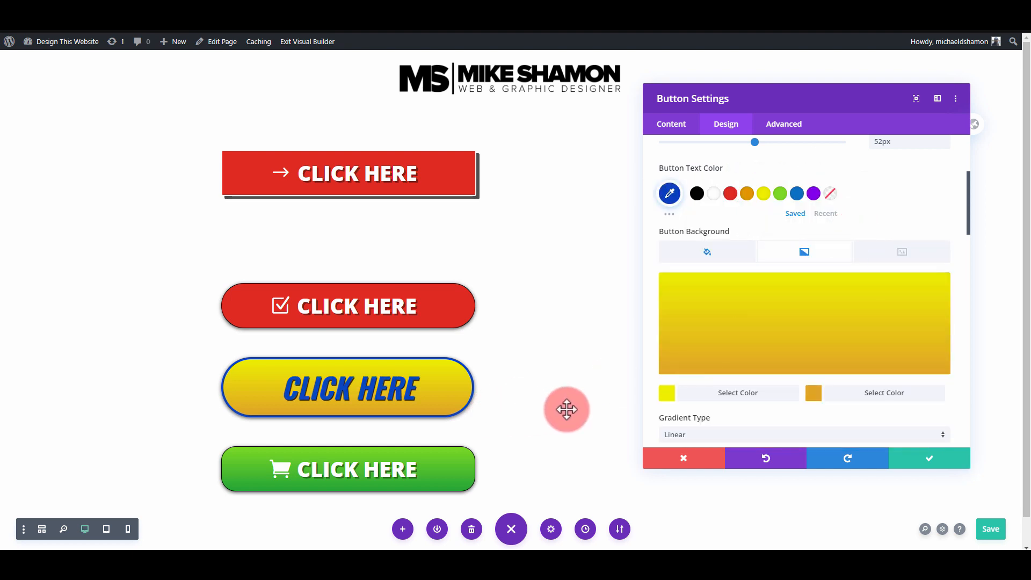
Set the yellow button's border width to 3px
{"action": "scroll", "coordinate": [822, 322], "scroll_direction": "down", "scroll_amount": 5}
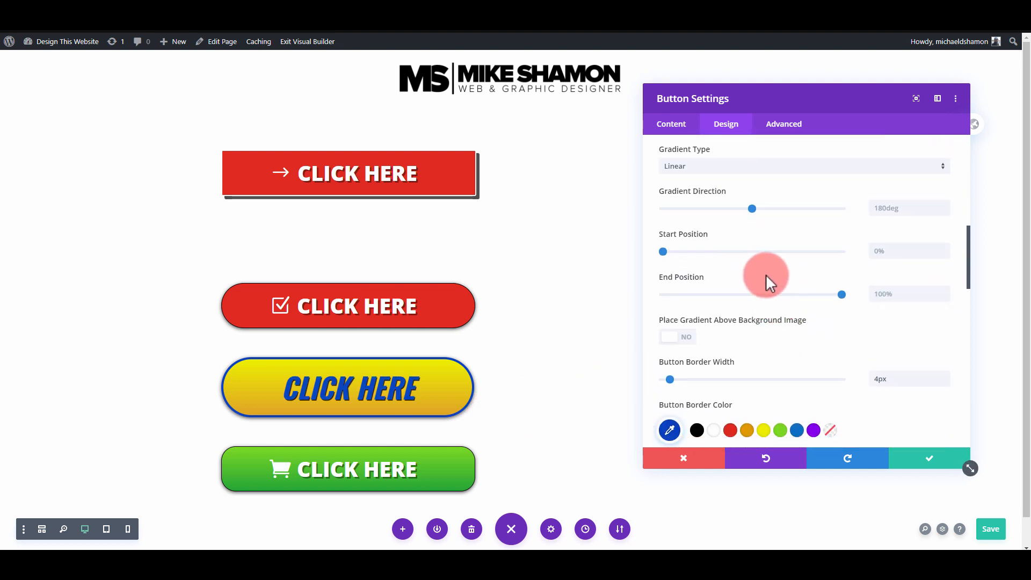
{"action": "scroll", "coordinate": [765, 275], "scroll_direction": "down", "scroll_amount": 2}
{"action": "left_click_drag", "start_coordinate": [670, 290], "coordinate": [668, 289]}
Replace the yellow button's label with "INSTANT ACCESS" and save the module settings
{"action": "left_click", "coordinate": [681, 125]}
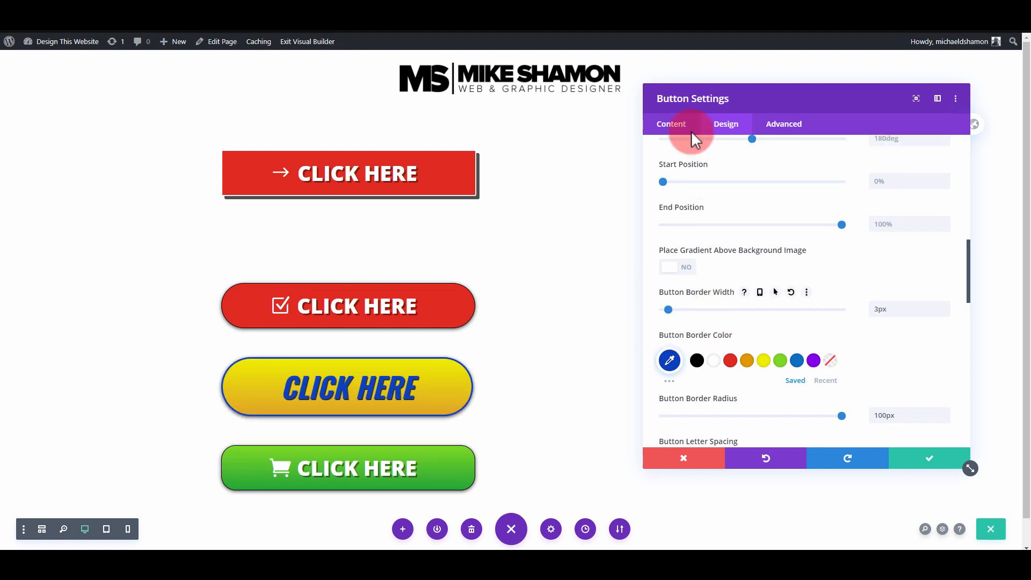
{"action": "left_click", "coordinate": [716, 196]}
{"action": "left_click", "coordinate": [722, 212]}
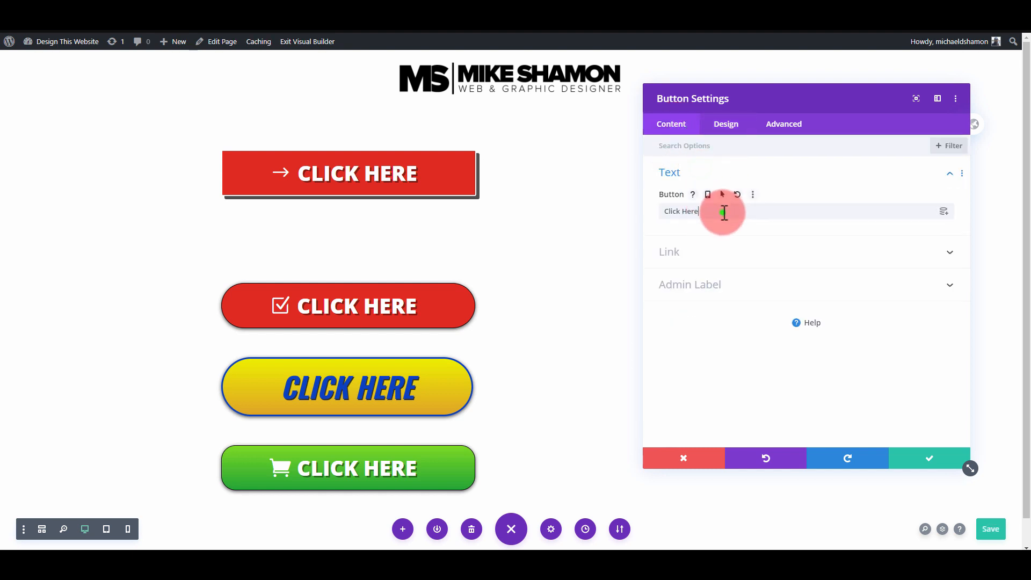
{"action": "triple_click", "coordinate": [722, 212]}
{"action": "type", "text": "INSTANT ACCESS"}
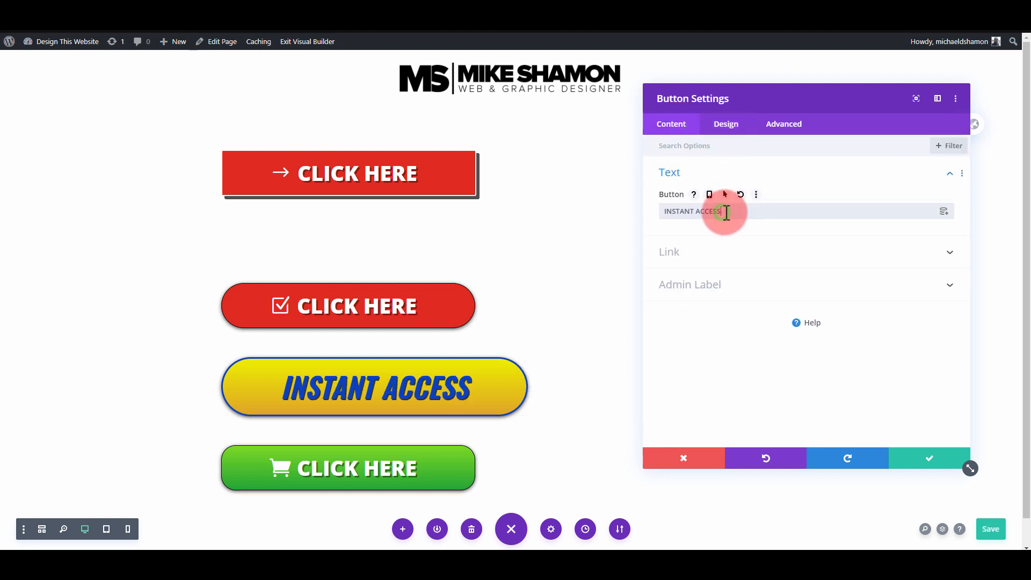
{"action": "left_click", "coordinate": [934, 459]}
Preview the page in the tablet and phone views, then return to the desktop view
{"action": "left_click", "coordinate": [106, 529]}
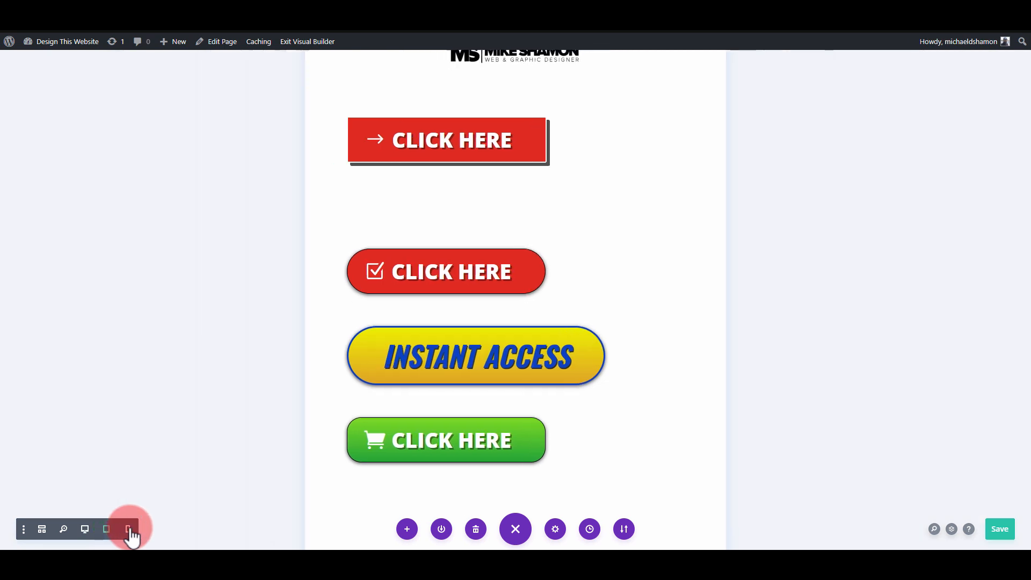
{"action": "left_click", "coordinate": [128, 529]}
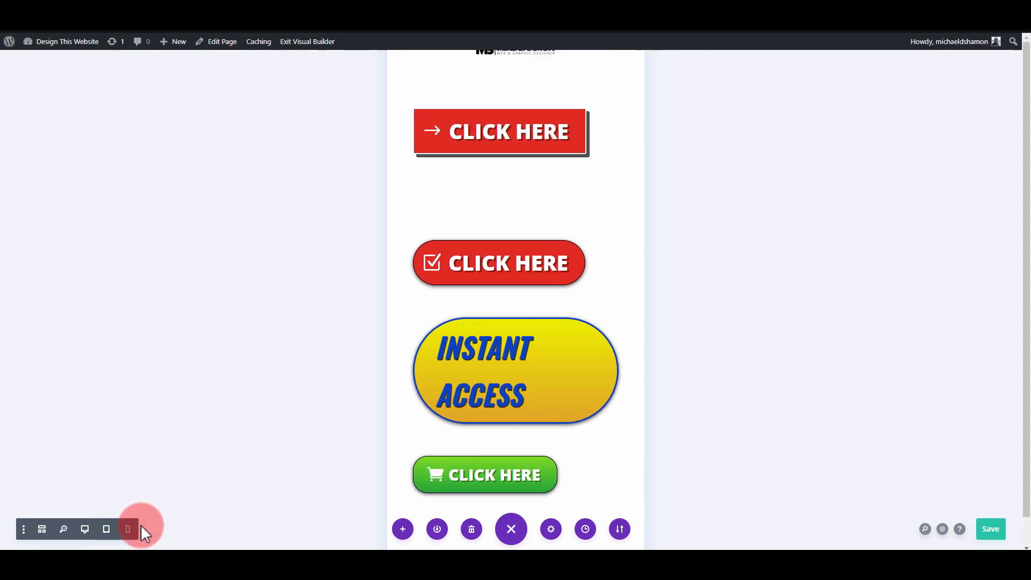
{"action": "left_click", "coordinate": [85, 529]}
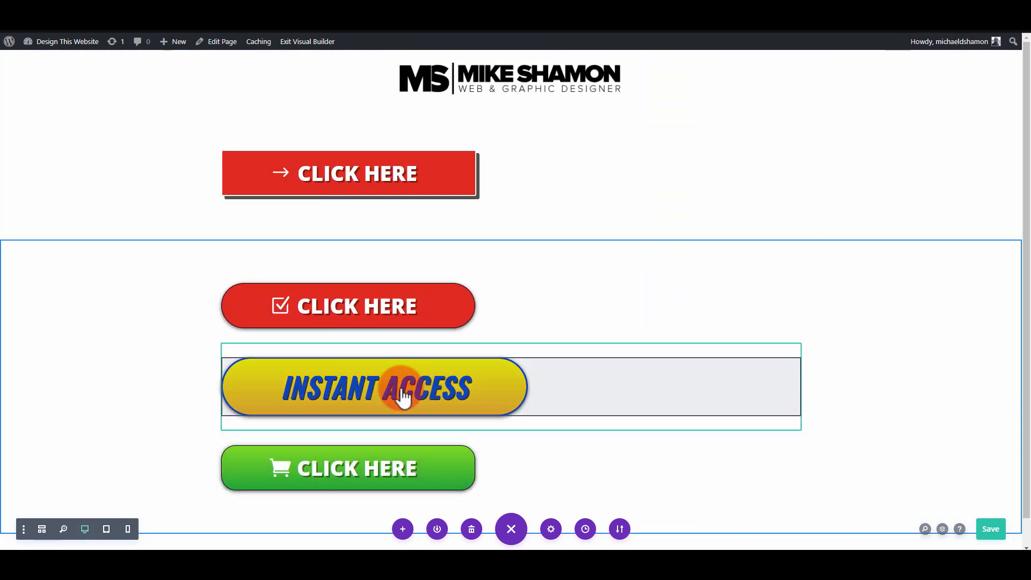
Reopen the Instant Access button's styling, enable responsive text sizes, set the desktop size to 28px, and save the module settings
{"action": "left_click", "coordinate": [485, 363]}
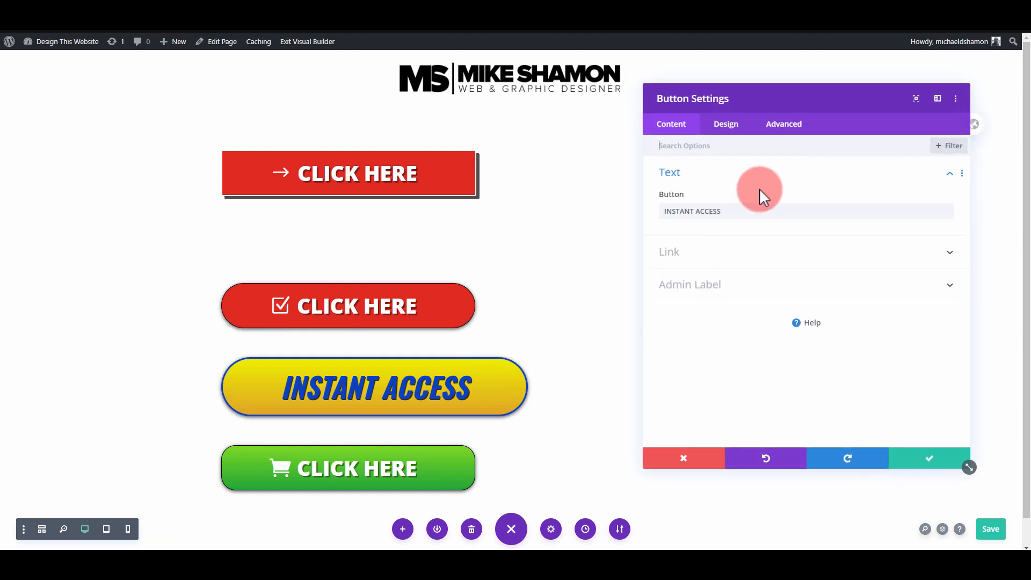
{"action": "left_click", "coordinate": [726, 127]}
{"action": "left_click", "coordinate": [693, 239]}
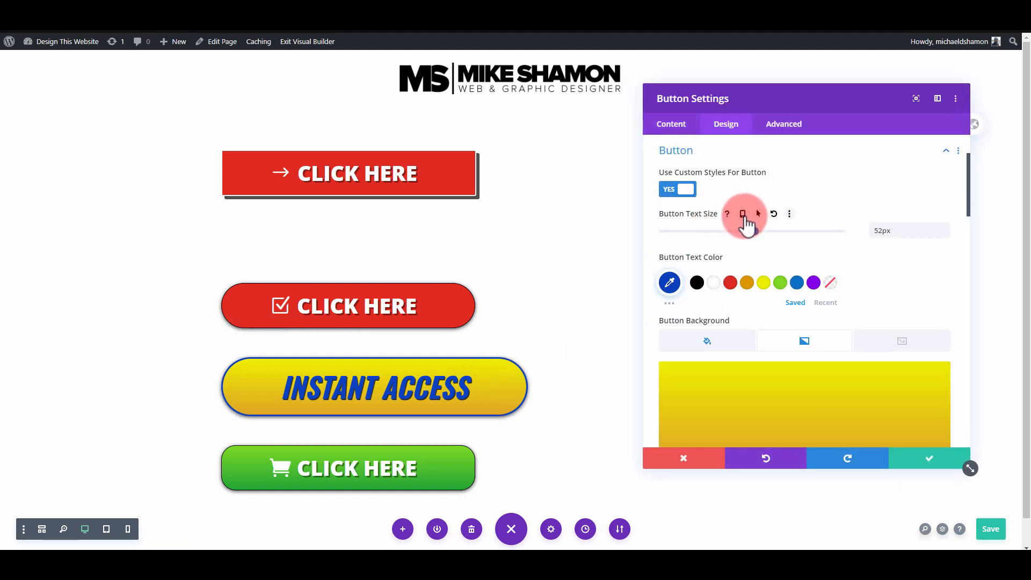
{"action": "left_click", "coordinate": [743, 214]}
{"action": "left_click_drag", "start_coordinate": [755, 266], "coordinate": [712, 263]}
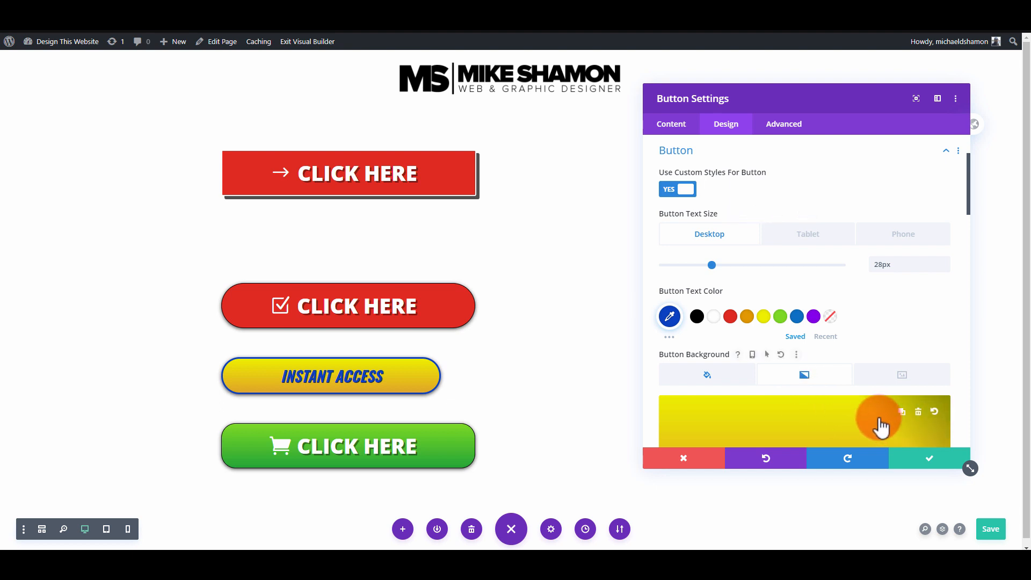
{"action": "left_click", "coordinate": [917, 458]}
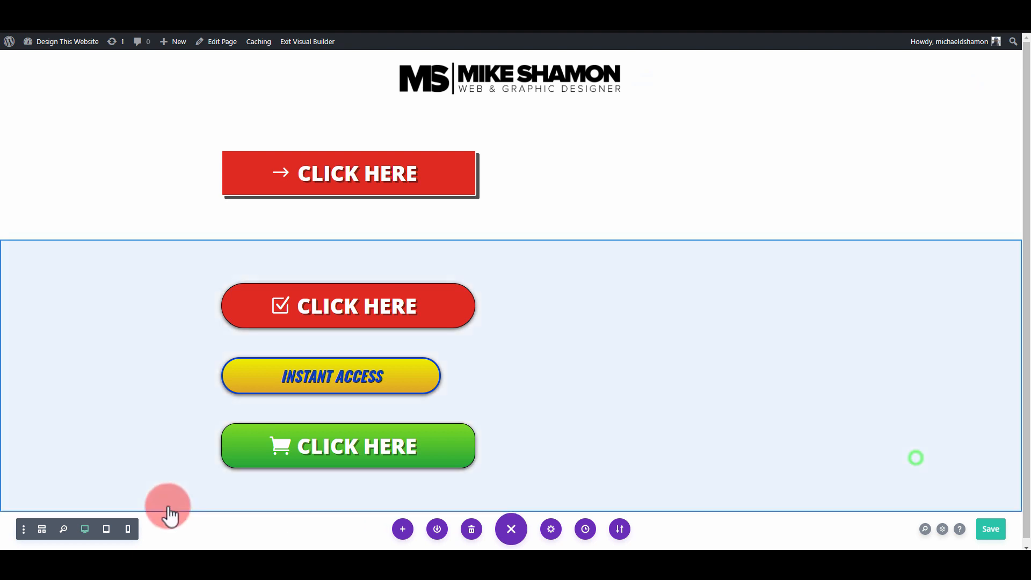
Check the resized Instant Access button in the phone and tablet views and go back to desktop
{"action": "left_click", "coordinate": [128, 529]}
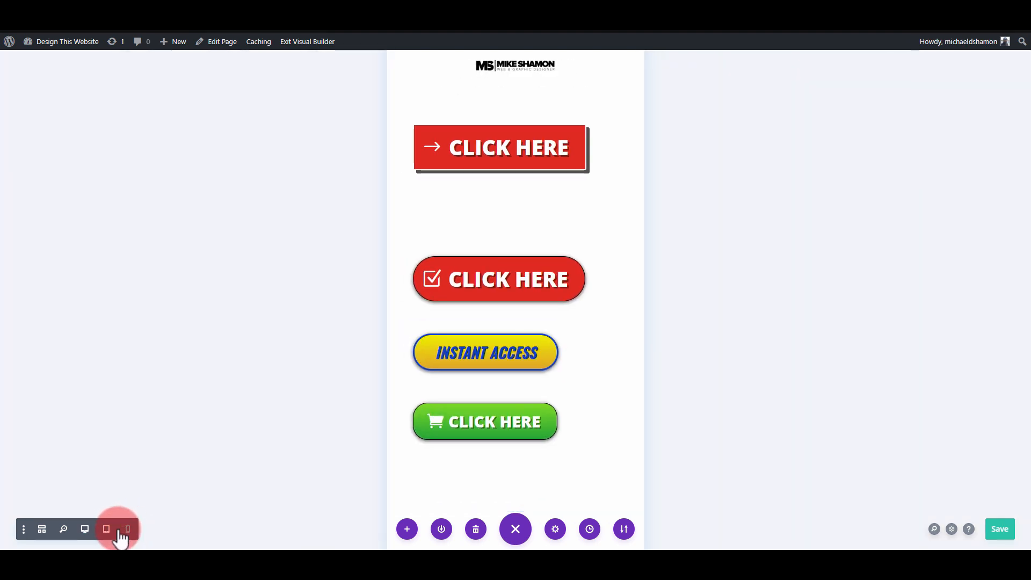
{"action": "left_click", "coordinate": [107, 531]}
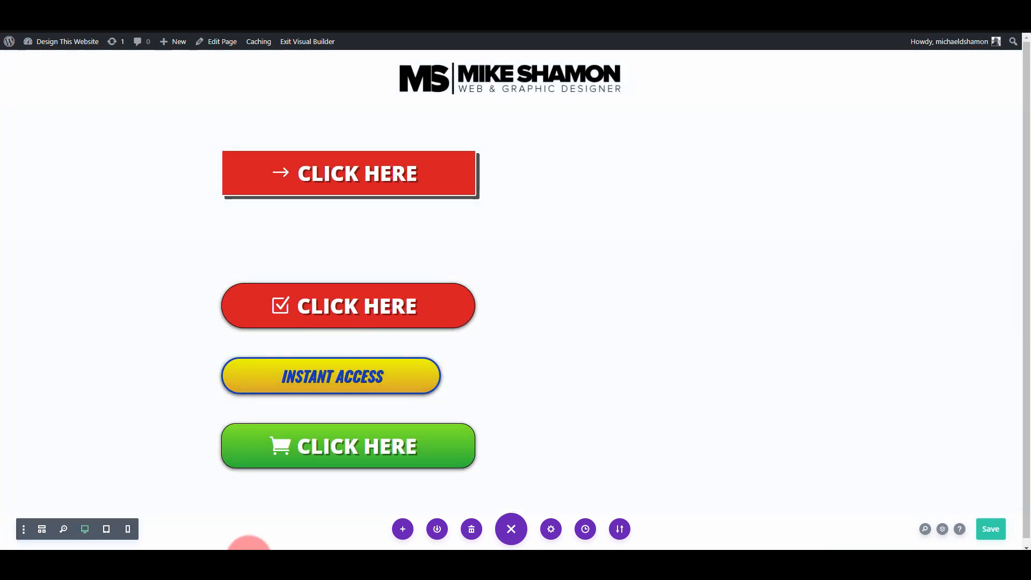
{"action": "mouse_move", "coordinate": [248, 547]}
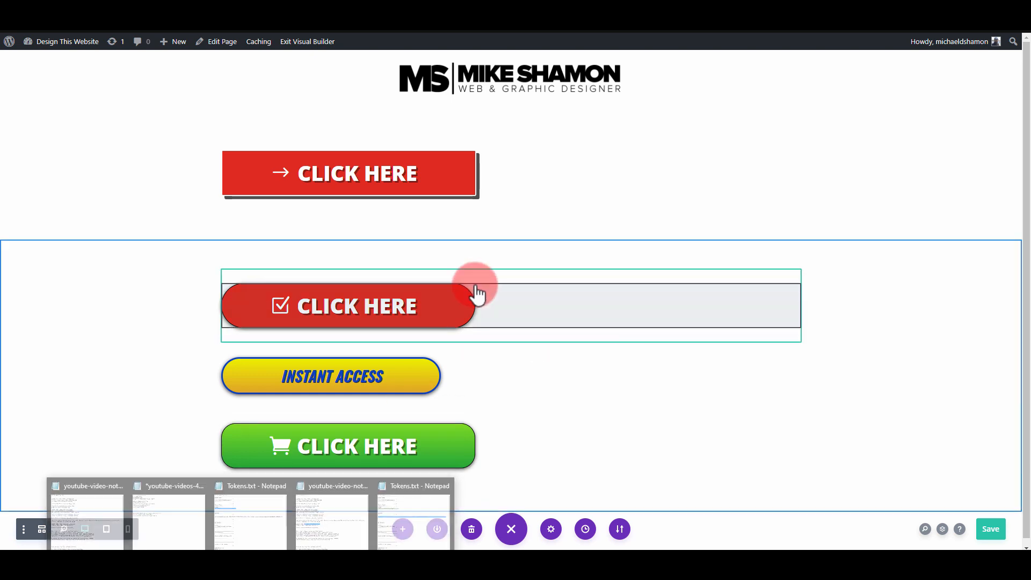